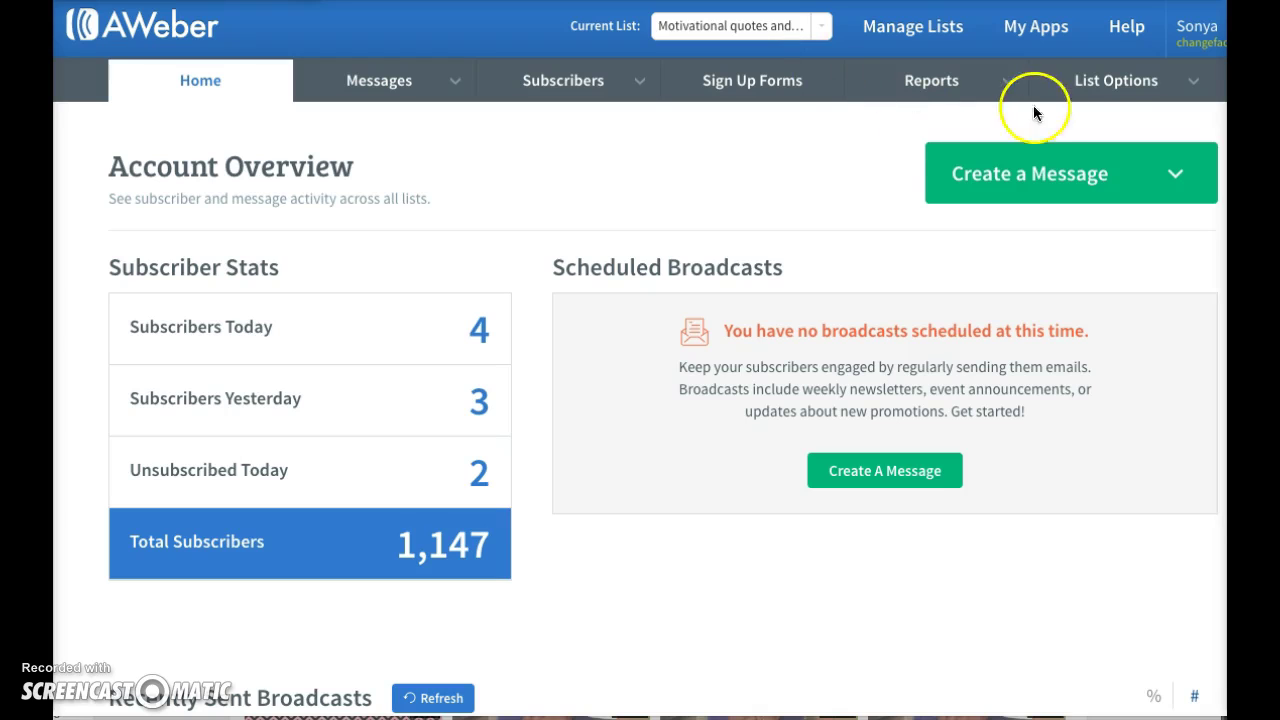
- Log back in with a saved username, retrying with the other saved account after the error
{"action": "left_click", "coordinate": [1160, 88]}
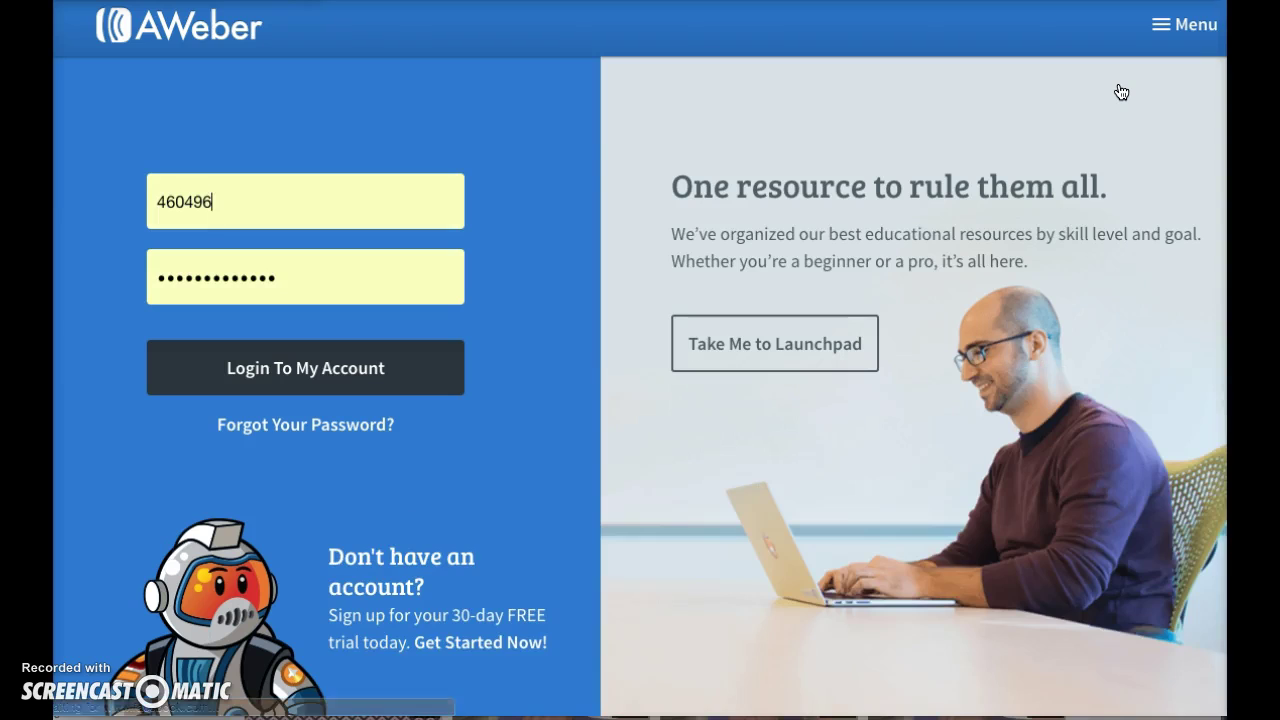
{"action": "left_click", "coordinate": [508, 110]}
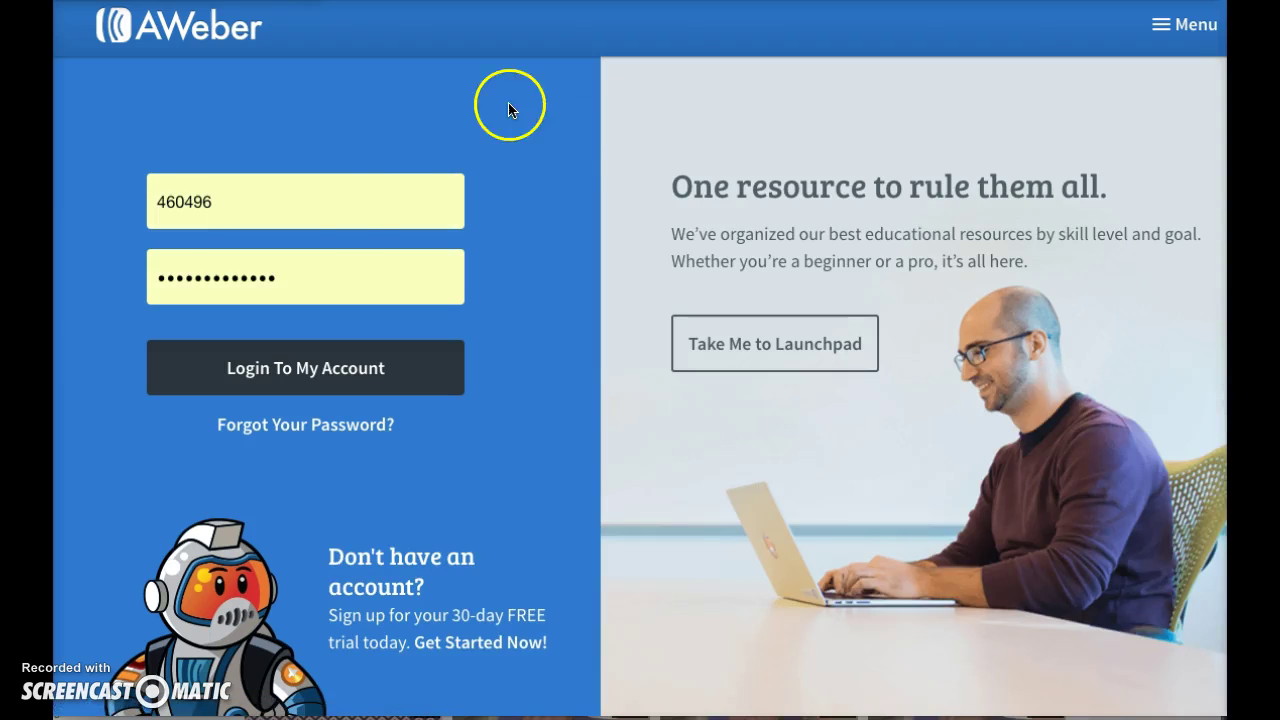
{"action": "double_click", "coordinate": [345, 207]}
{"action": "left_click", "coordinate": [245, 268]}
{"action": "left_click", "coordinate": [245, 366]}
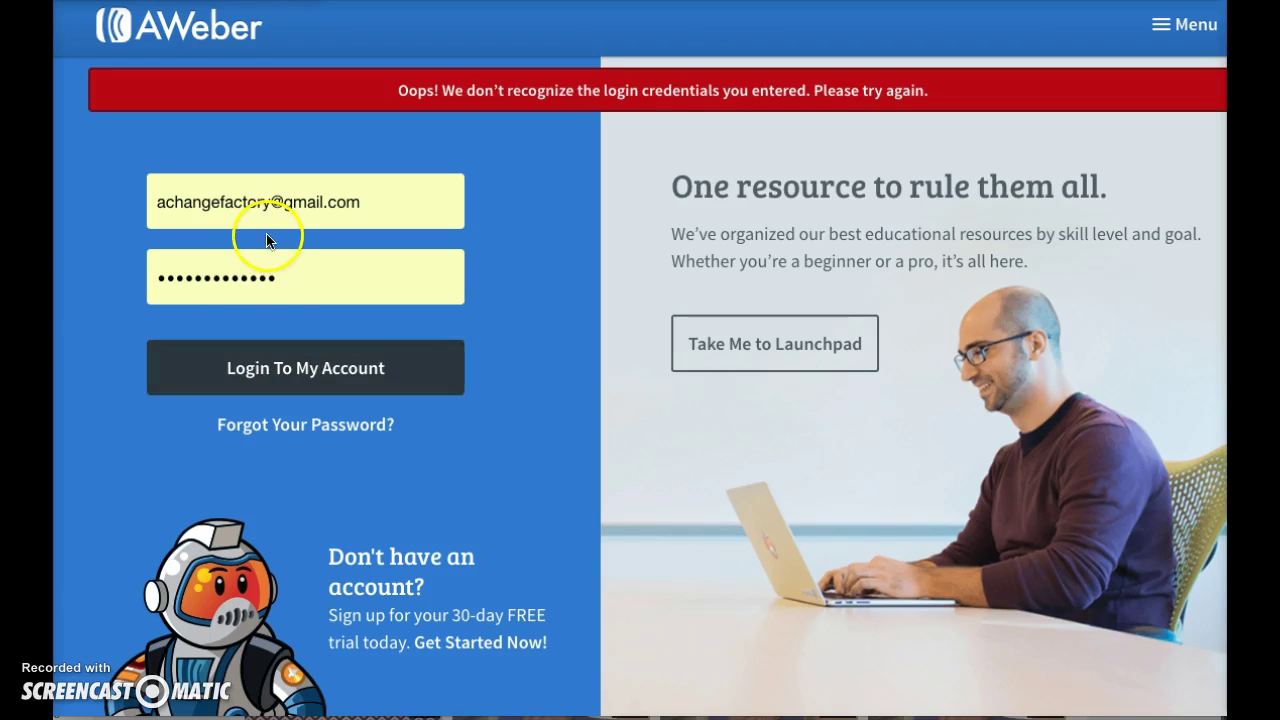
{"action": "double_click", "coordinate": [288, 205]}
{"action": "left_click", "coordinate": [242, 288]}
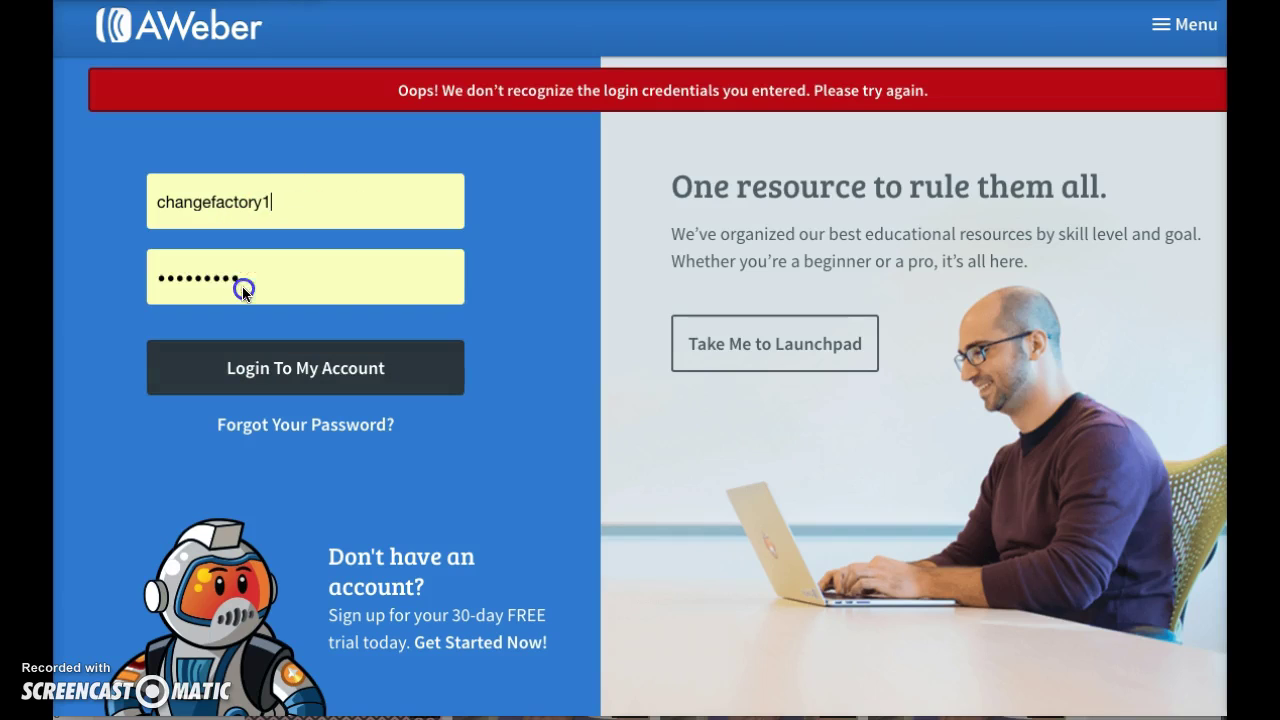
{"action": "left_click", "coordinate": [252, 358]}
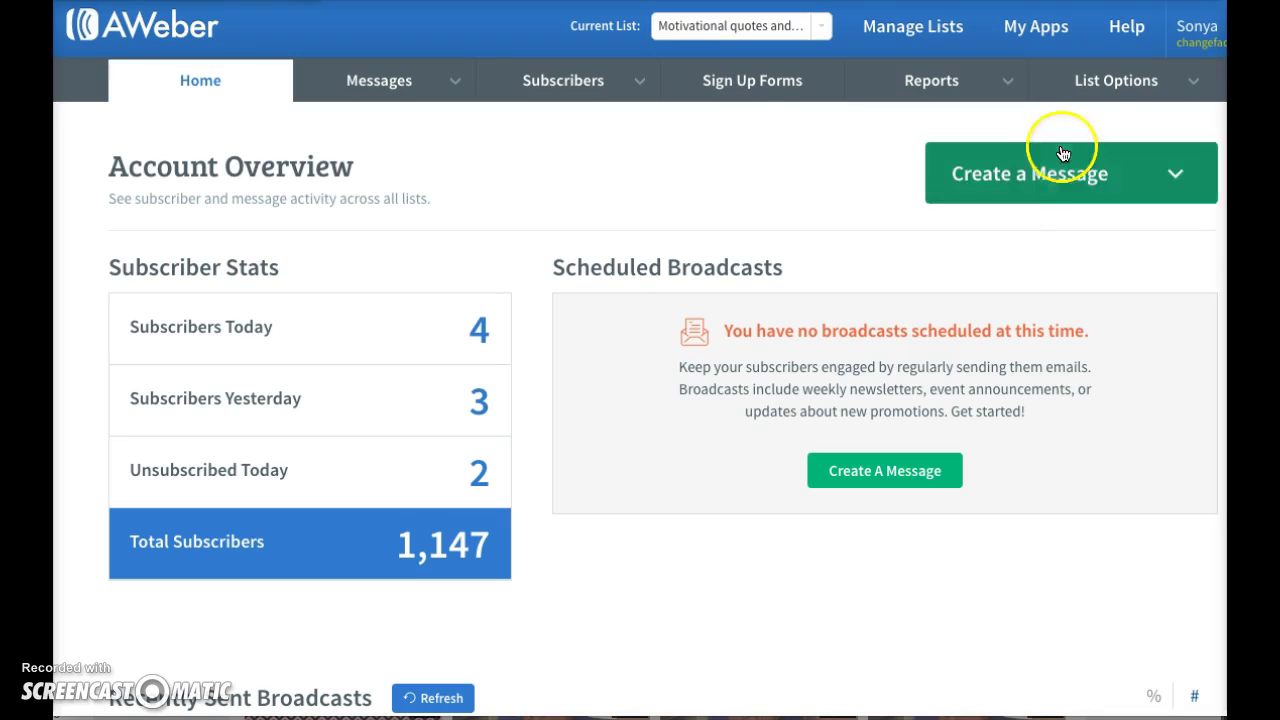
- Open List Settings and review the From Name, From Address and notification options
{"action": "left_click", "coordinate": [1095, 90]}
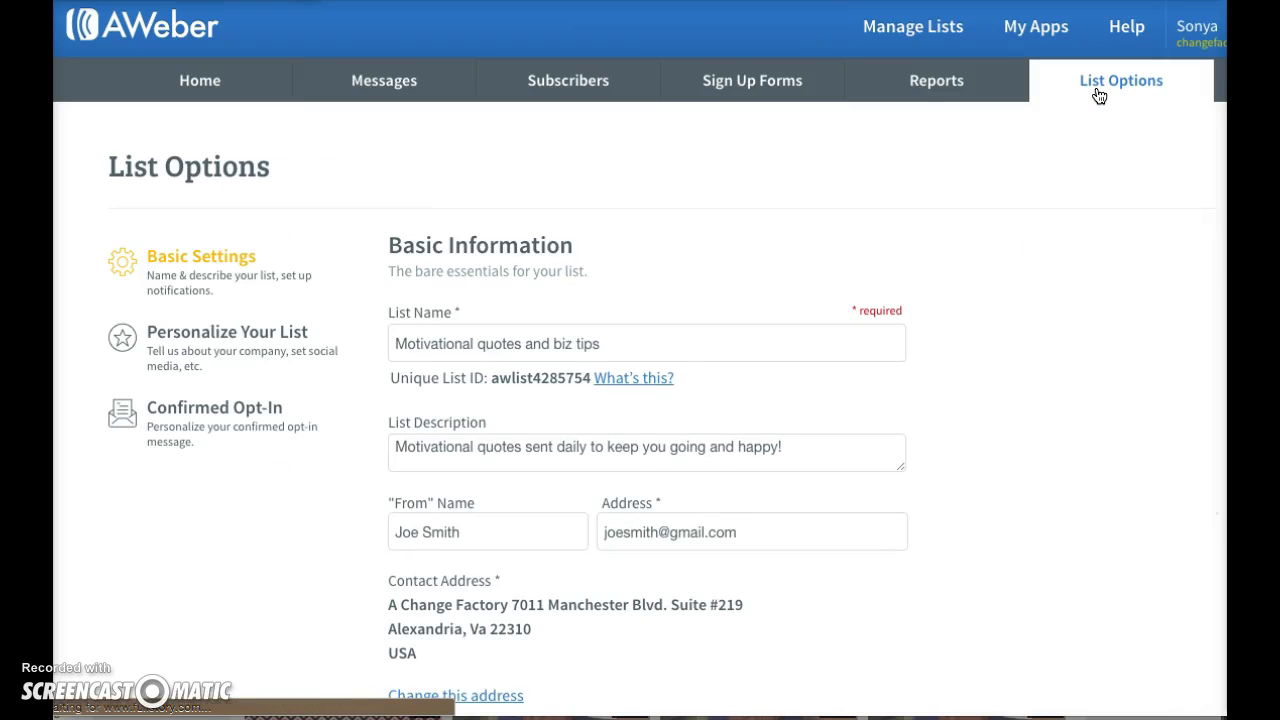
{"action": "left_click", "coordinate": [1090, 104]}
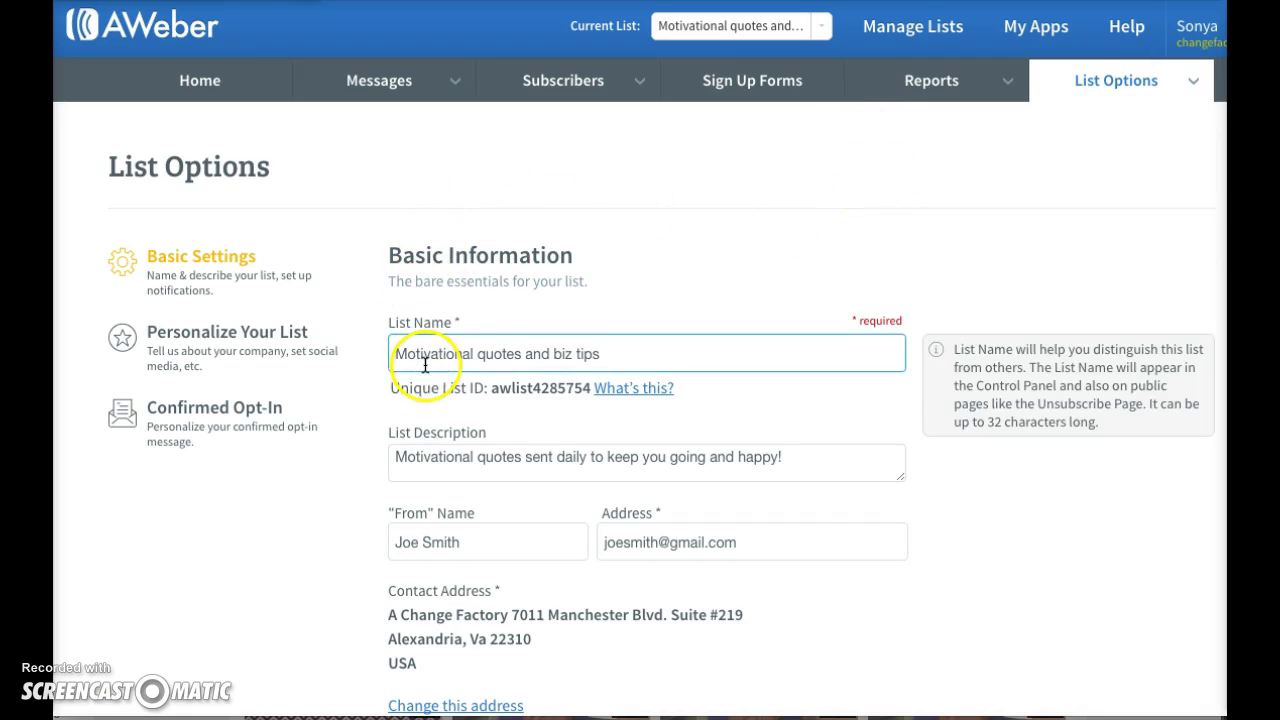
{"action": "scroll", "coordinate": [358, 522], "scroll_direction": "down", "scroll_amount": 1}
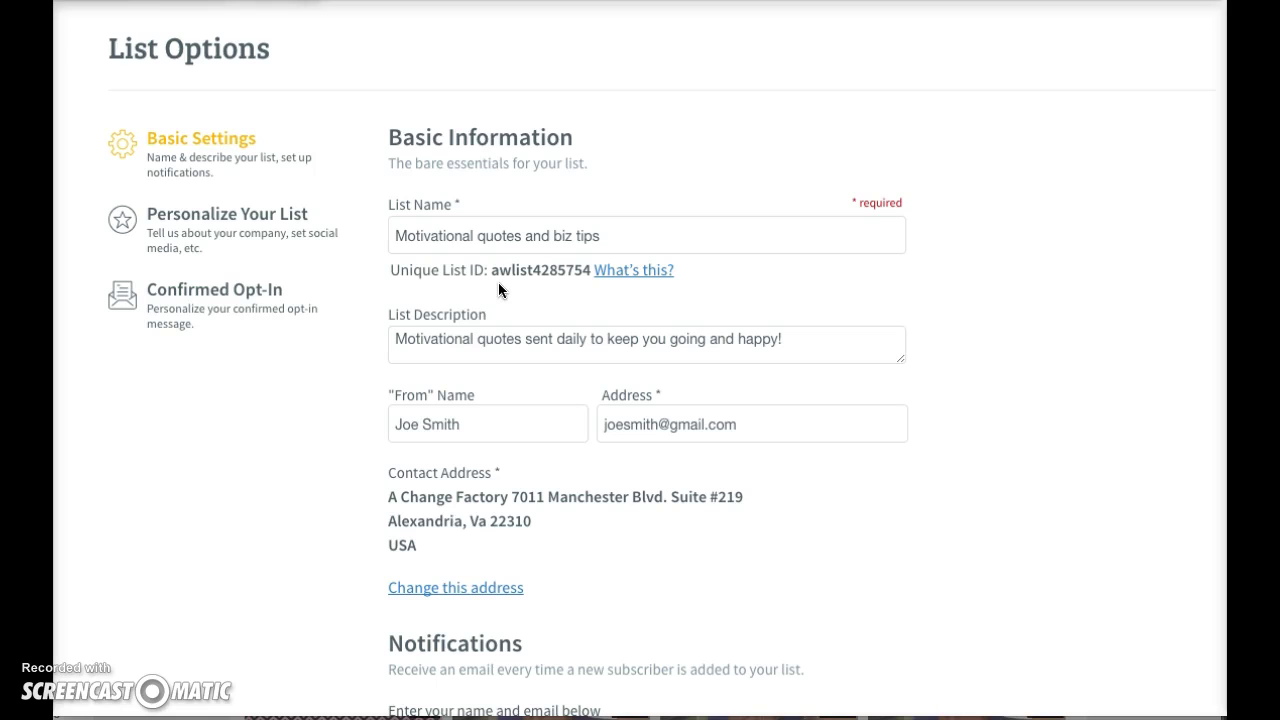
{"action": "mouse_move", "coordinate": [445, 305]}
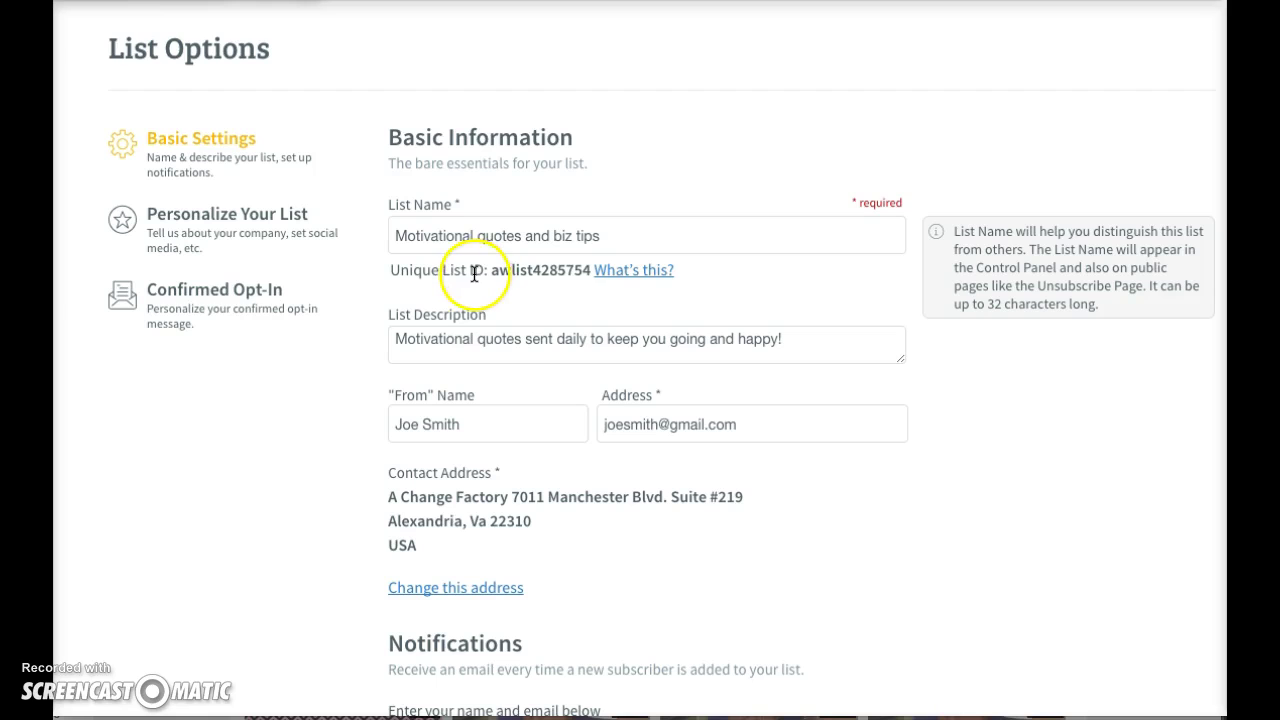
{"action": "scroll", "coordinate": [369, 478], "scroll_direction": "down", "scroll_amount": 1}
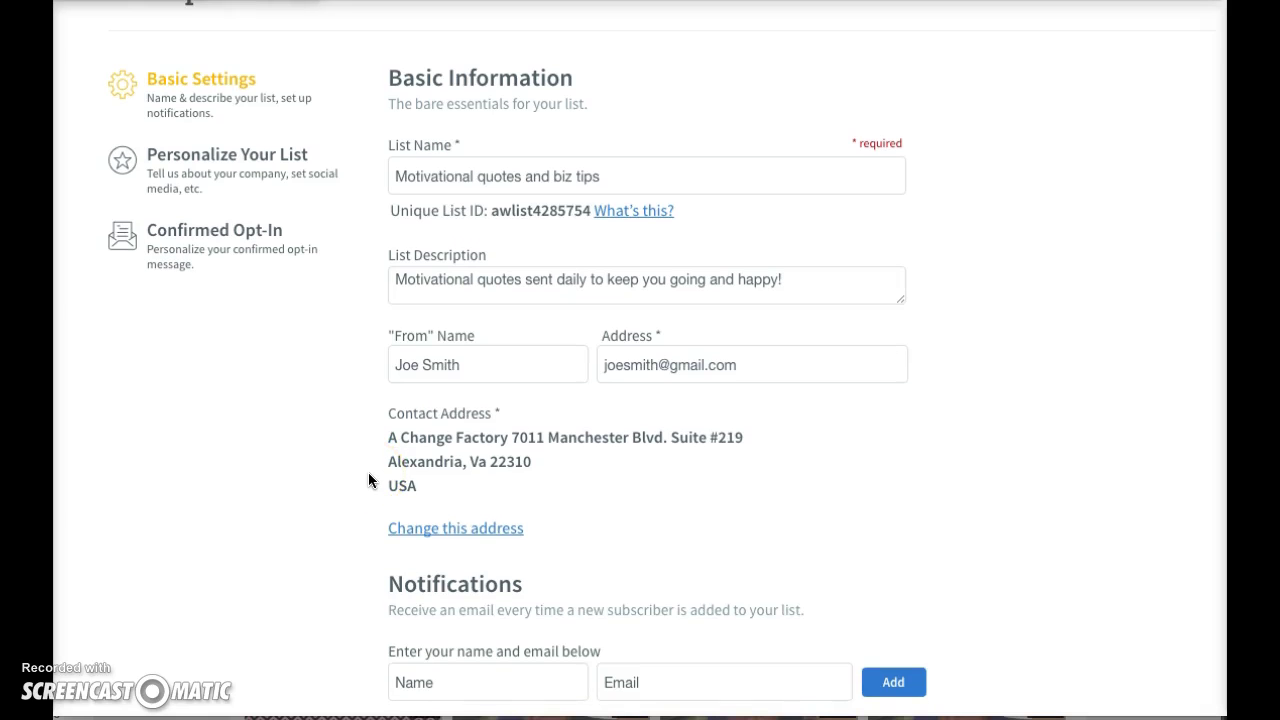
{"action": "scroll", "coordinate": [368, 480], "scroll_direction": "down", "scroll_amount": 1}
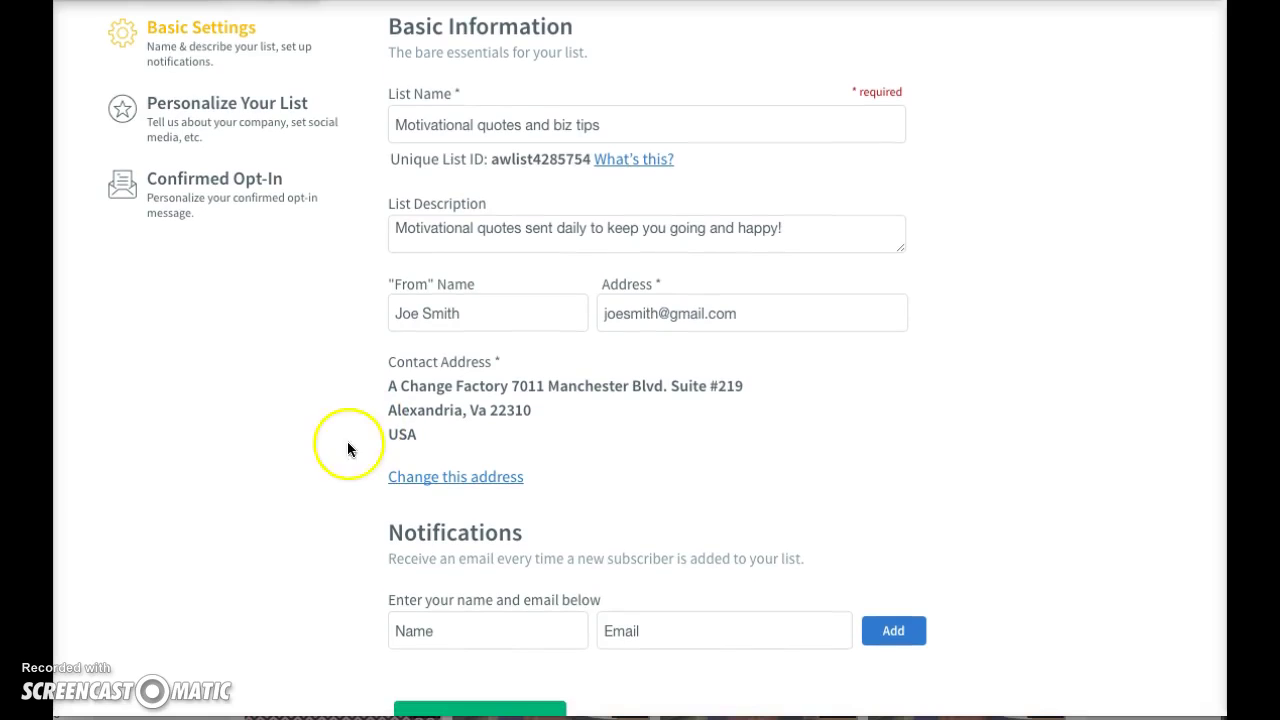
{"action": "left_click", "coordinate": [406, 295]}
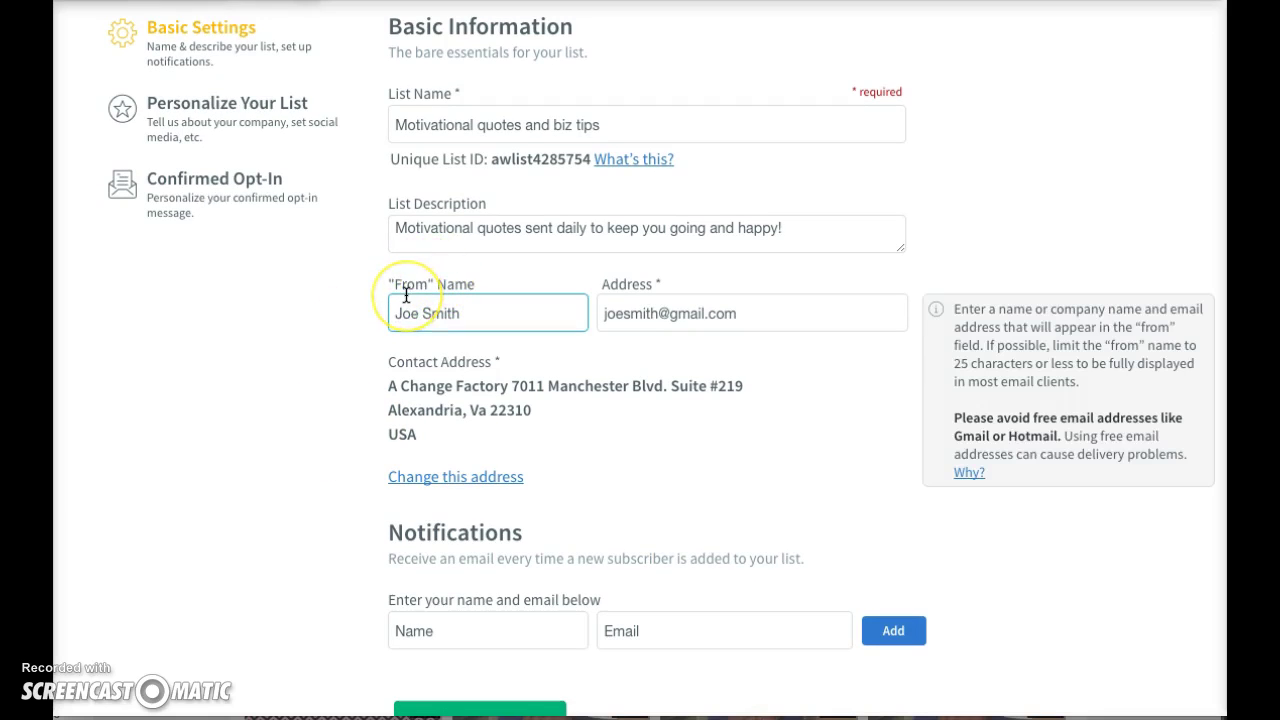
{"action": "left_click", "coordinate": [624, 287]}
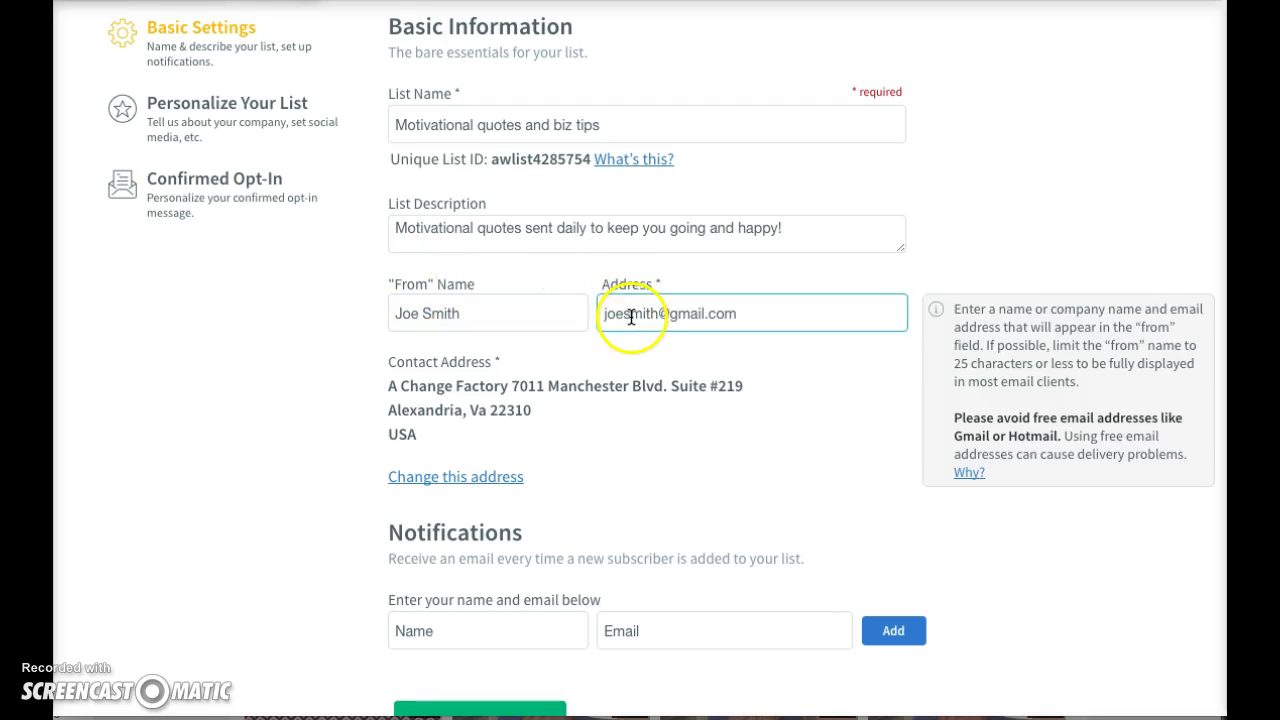
{"action": "scroll", "coordinate": [447, 196], "scroll_direction": "down", "scroll_amount": 1}
{"action": "scroll", "coordinate": [374, 393], "scroll_direction": "down", "scroll_amount": 3}
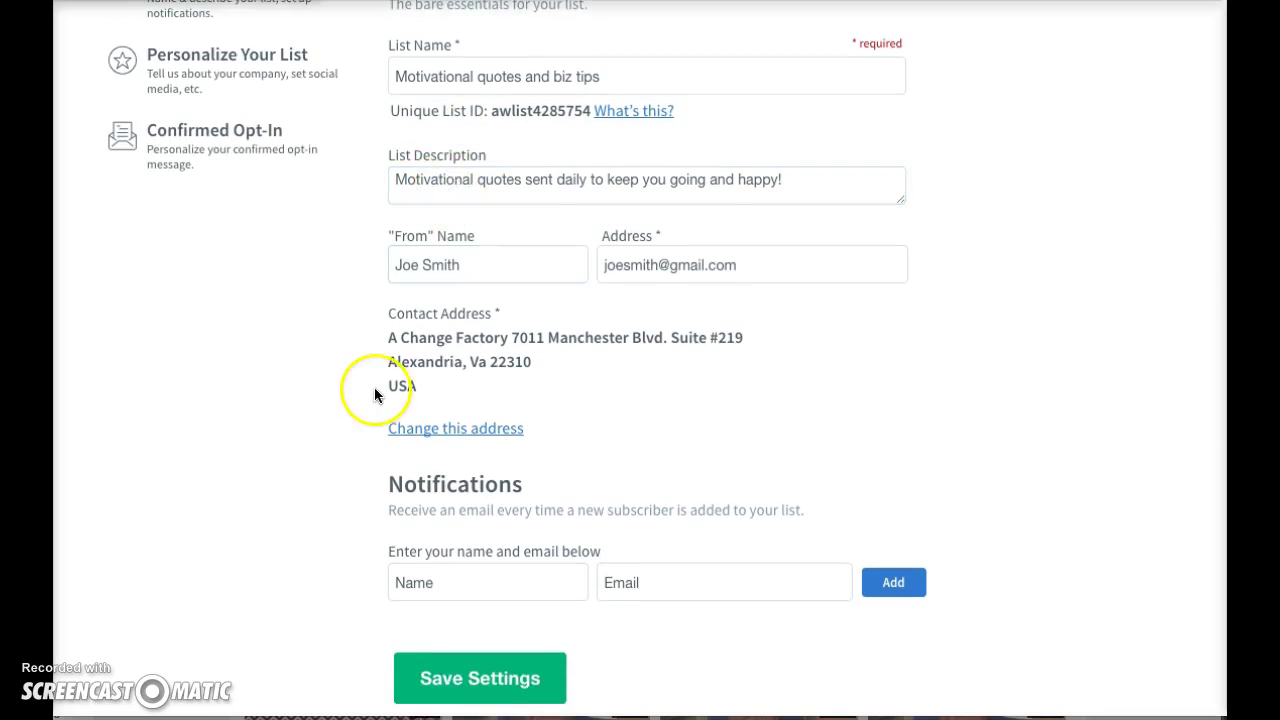
{"action": "scroll", "coordinate": [375, 401], "scroll_direction": "up", "scroll_amount": 1}
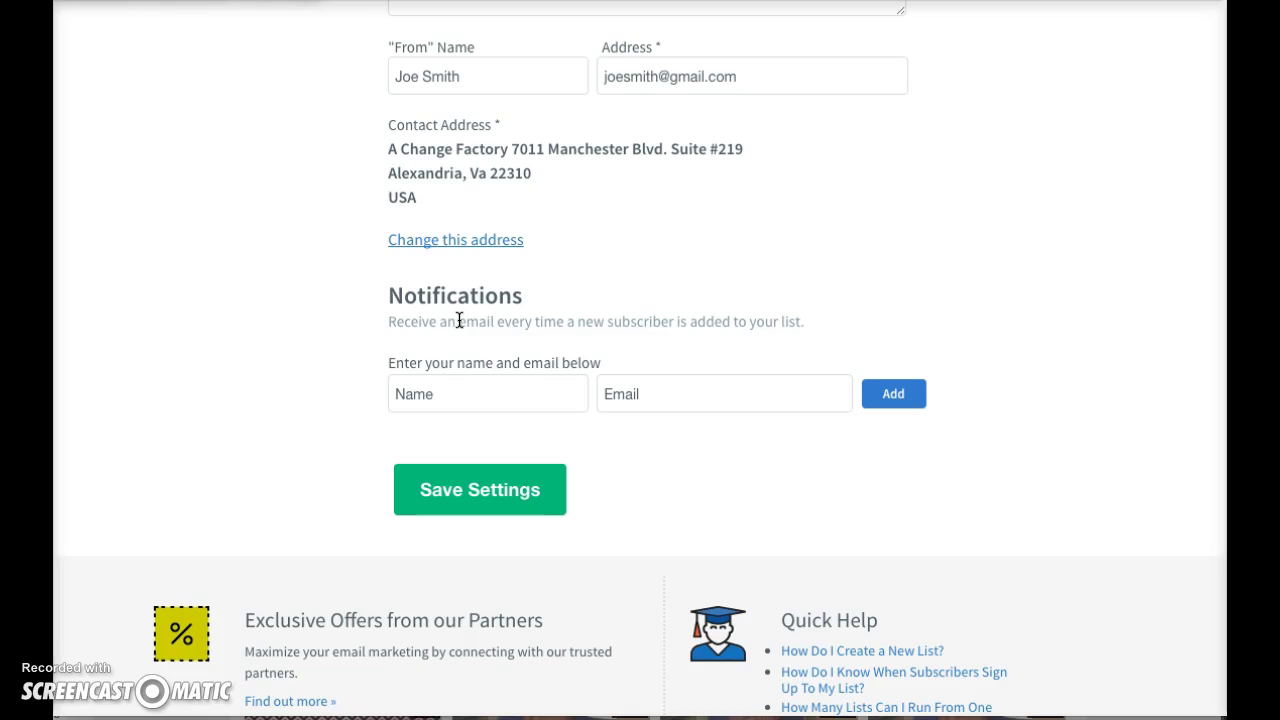
- Add a recipient's name and e-mail to new-subscriber notifications, then save the settings
{"action": "left_click", "coordinate": [458, 386]}
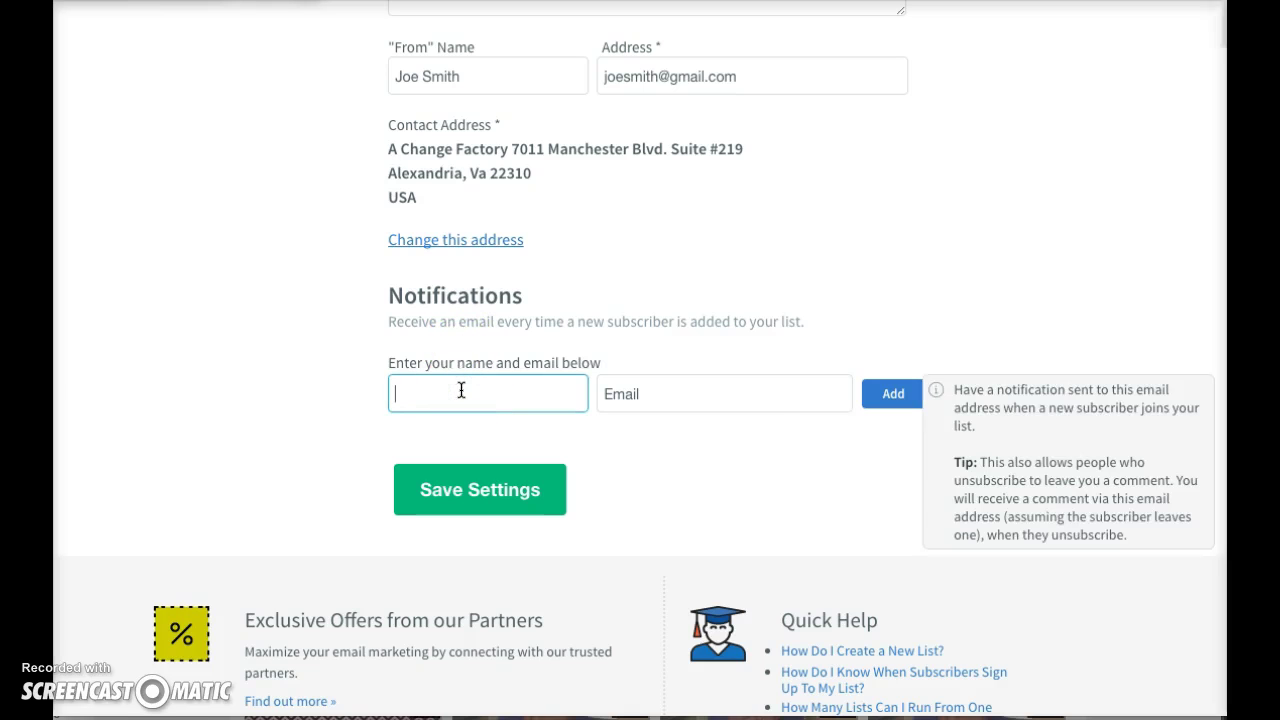
{"action": "type", "text": "DEJON"}
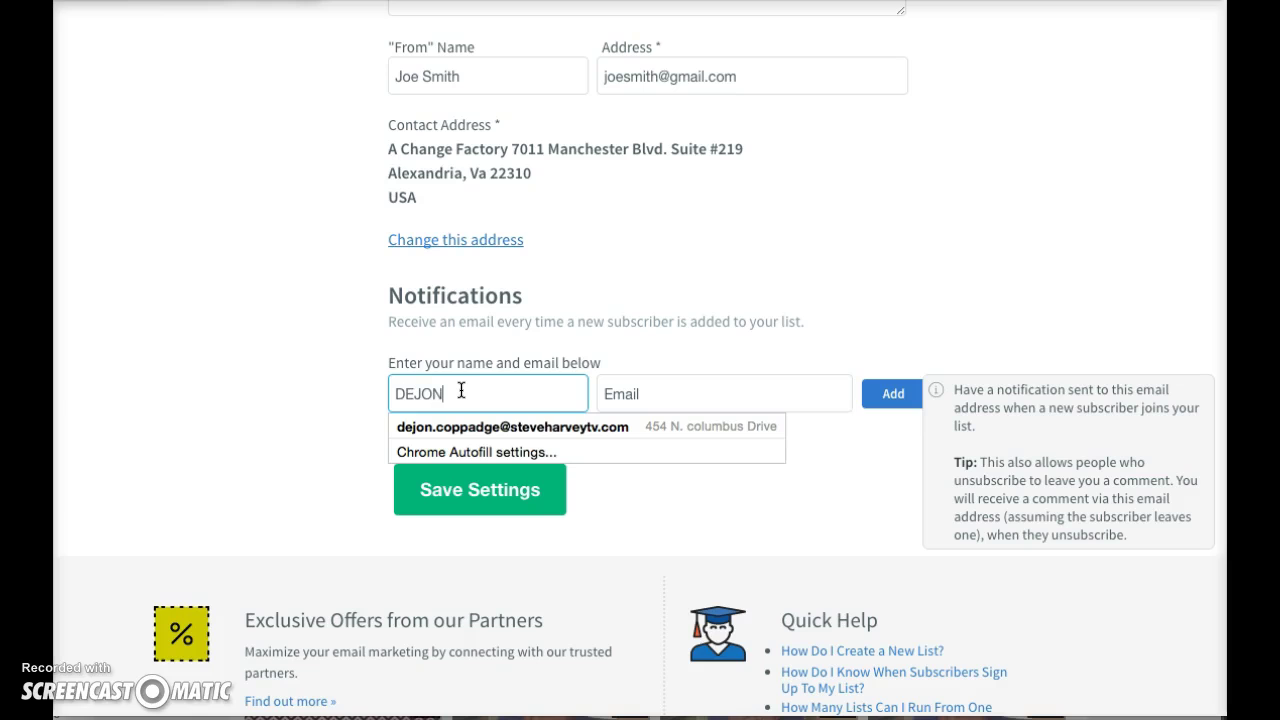
{"action": "left_click", "coordinate": [651, 346]}
{"action": "left_click", "coordinate": [624, 402]}
{"action": "left_click", "coordinate": [635, 398]}
{"action": "left_click", "coordinate": [642, 375]}
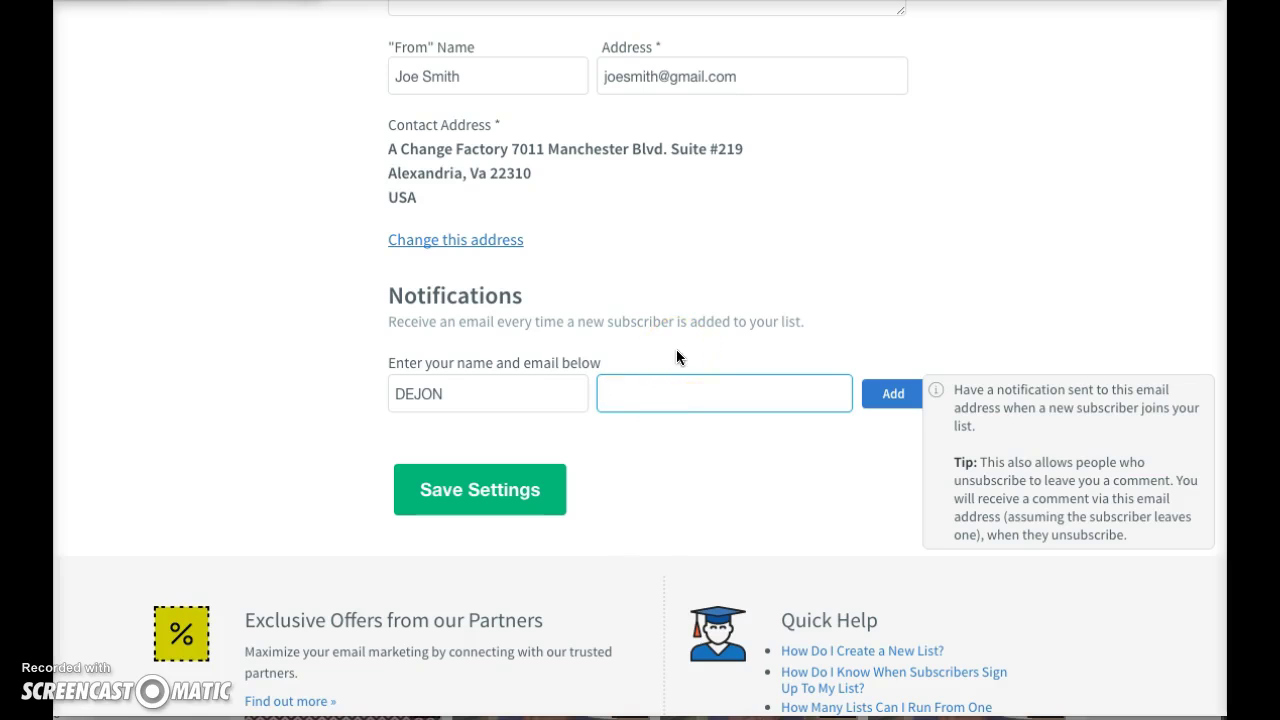
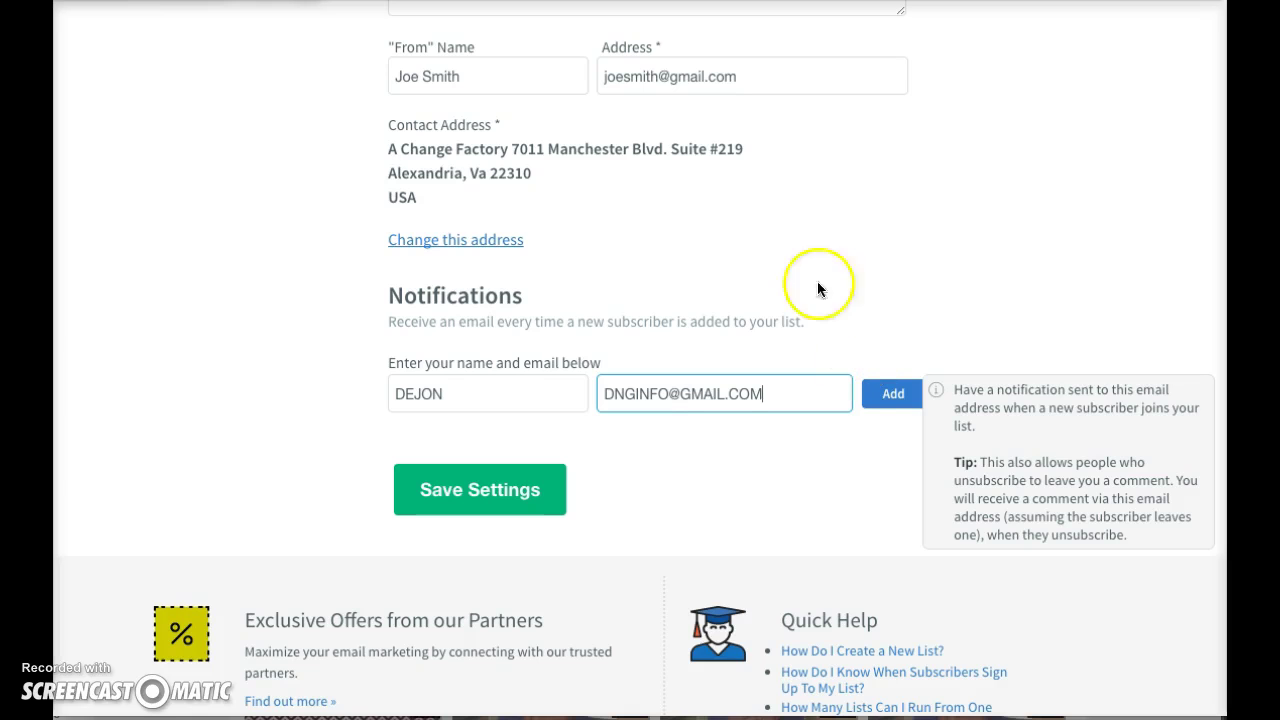
{"action": "left_click", "coordinate": [880, 397]}
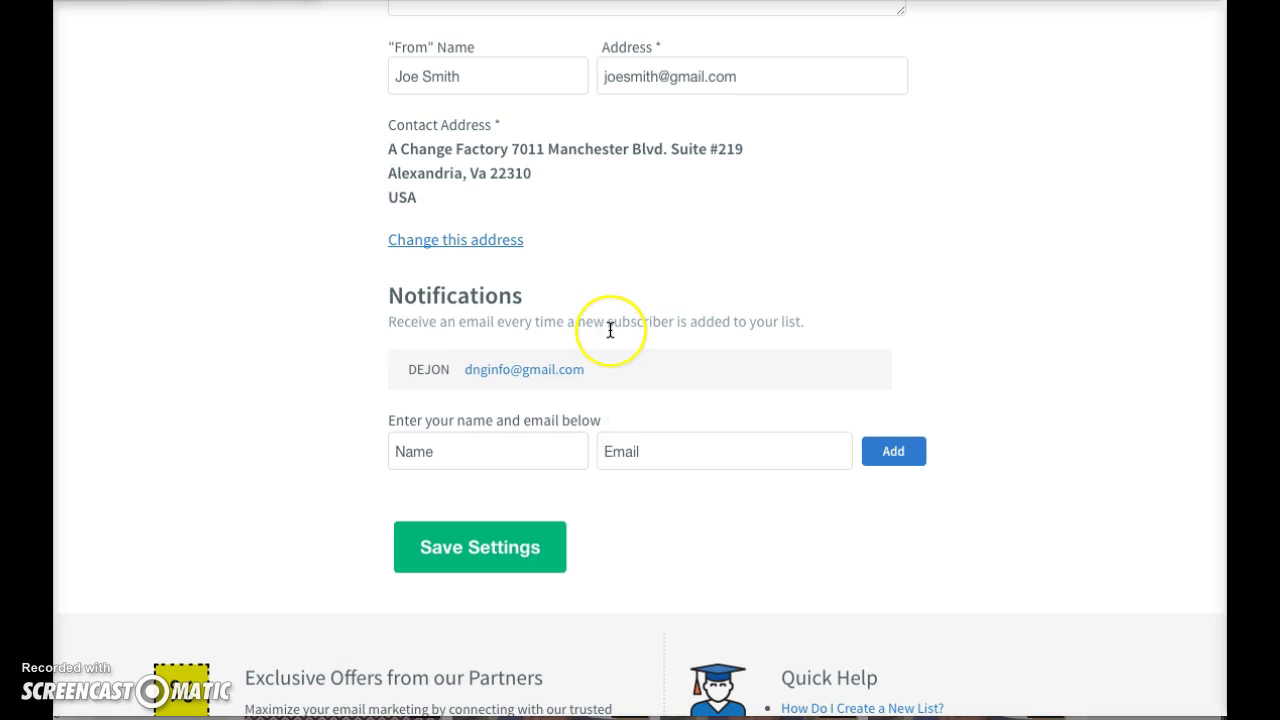
{"action": "left_click", "coordinate": [457, 555]}
{"action": "left_click", "coordinate": [287, 245]}
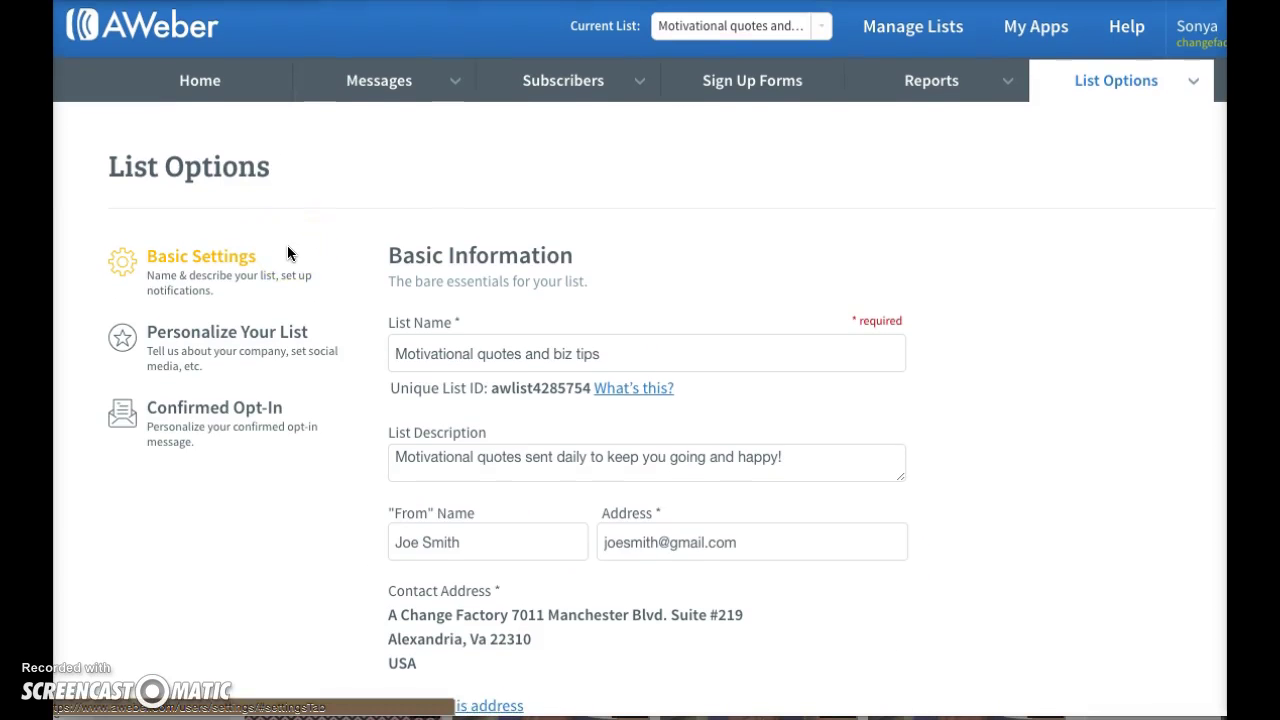
- Open Personalize Your List and look over the Company Name and Website URL fields
{"action": "left_click", "coordinate": [170, 338]}
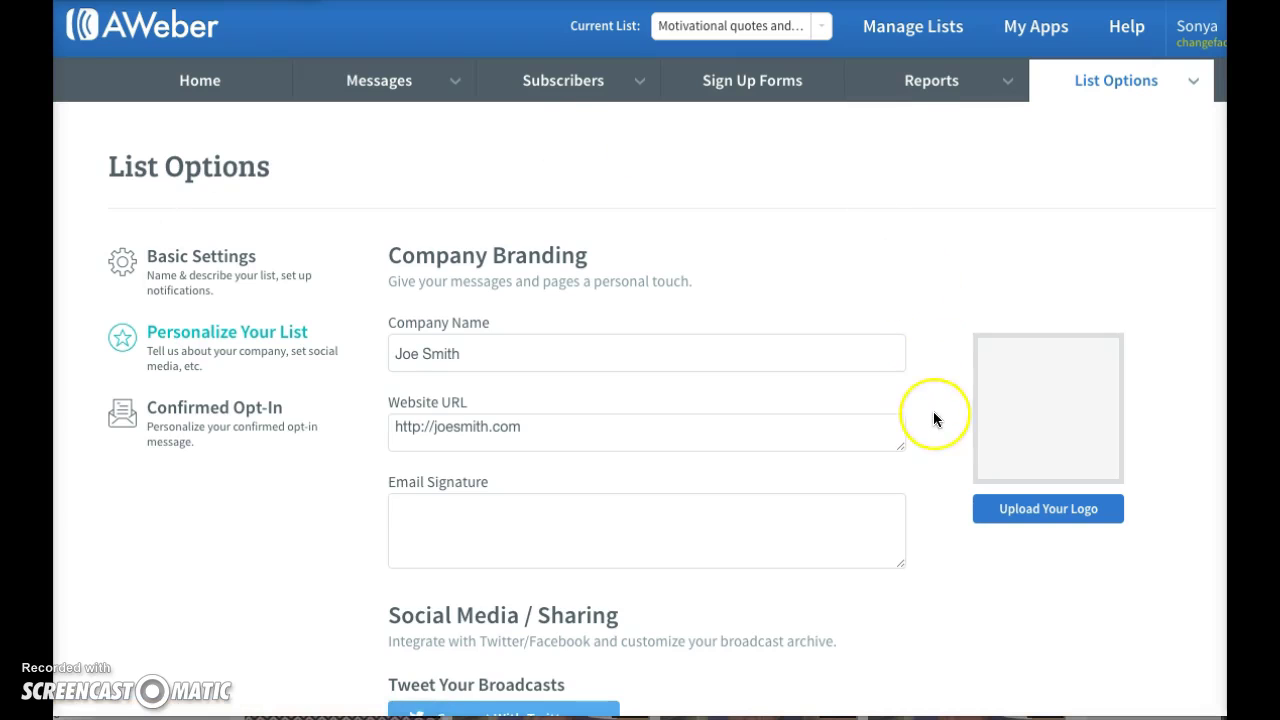
{"action": "scroll", "coordinate": [934, 420], "scroll_direction": "down", "scroll_amount": 1}
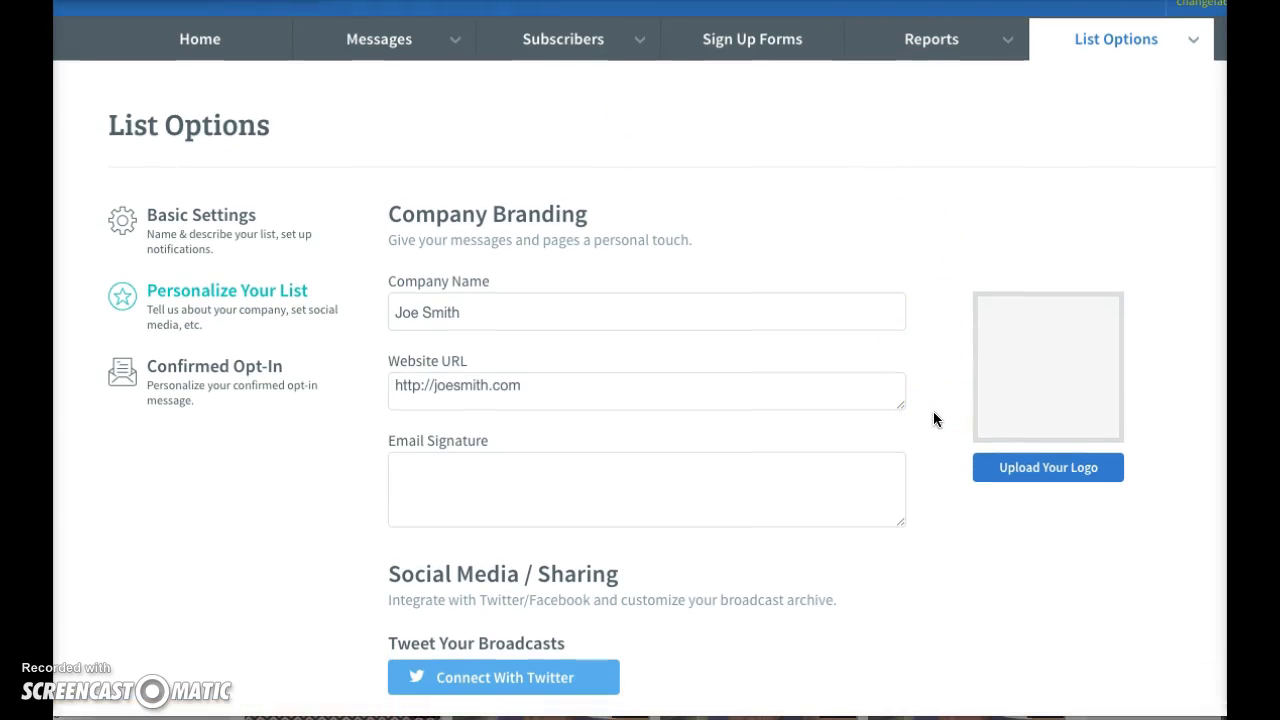
{"action": "left_click", "coordinate": [553, 318]}
{"action": "left_click", "coordinate": [578, 394]}
- Write the email signature: CHEERS!, then the sender's name and phone number on separate lines
{"action": "left_click", "coordinate": [645, 452]}
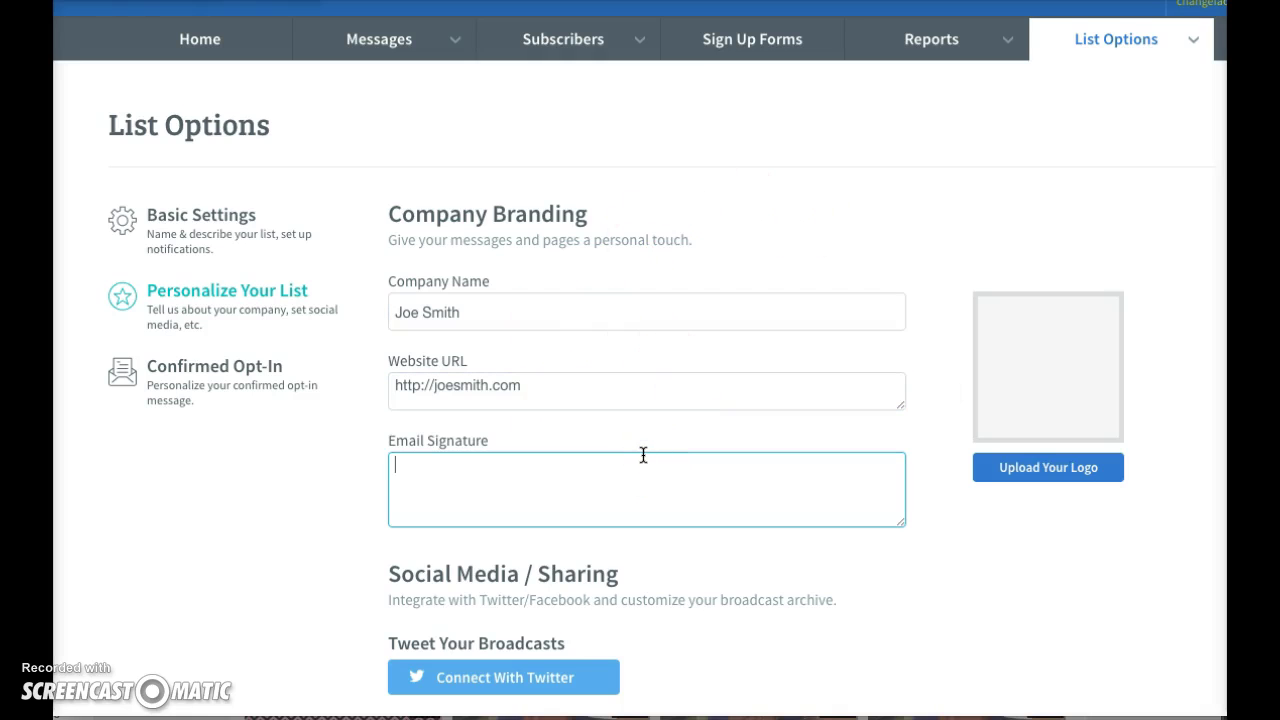
{"action": "key", "text": "BackSpace"}
{"action": "key", "text": "Return"}
{"action": "key", "text": "BackSpace"}
{"action": "key", "text": "Return"}
{"action": "key", "text": "Return"}
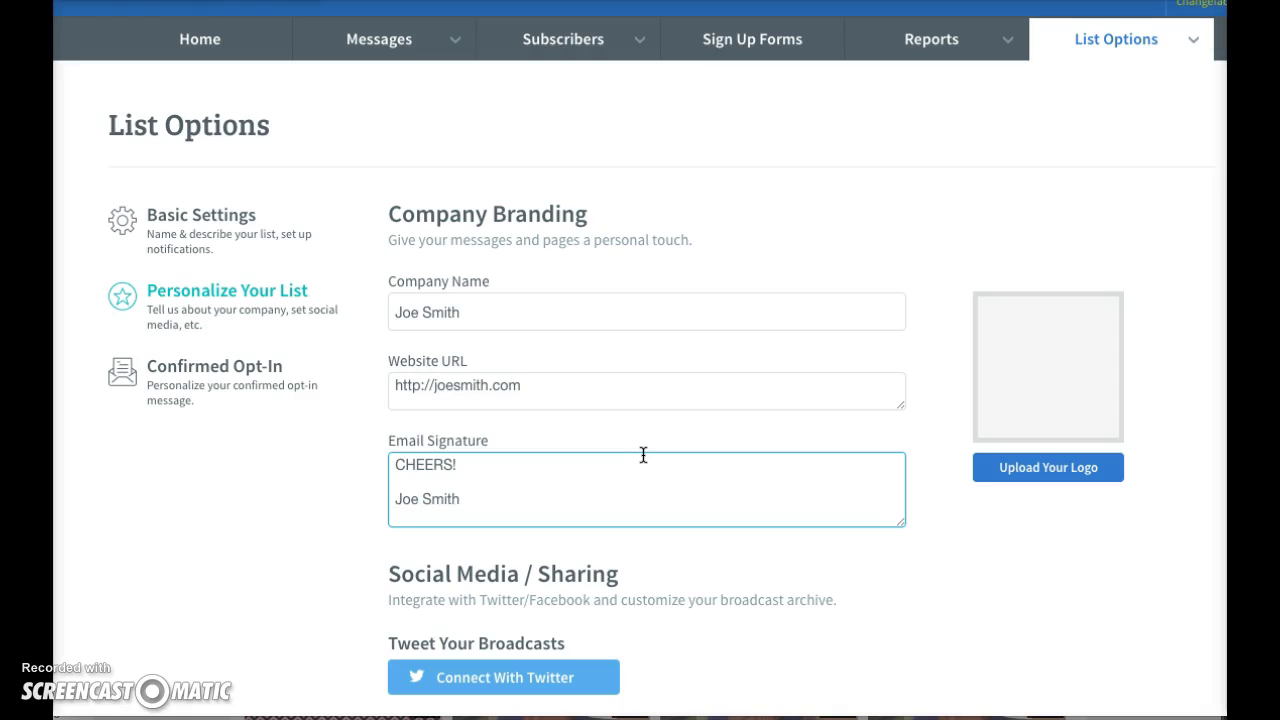
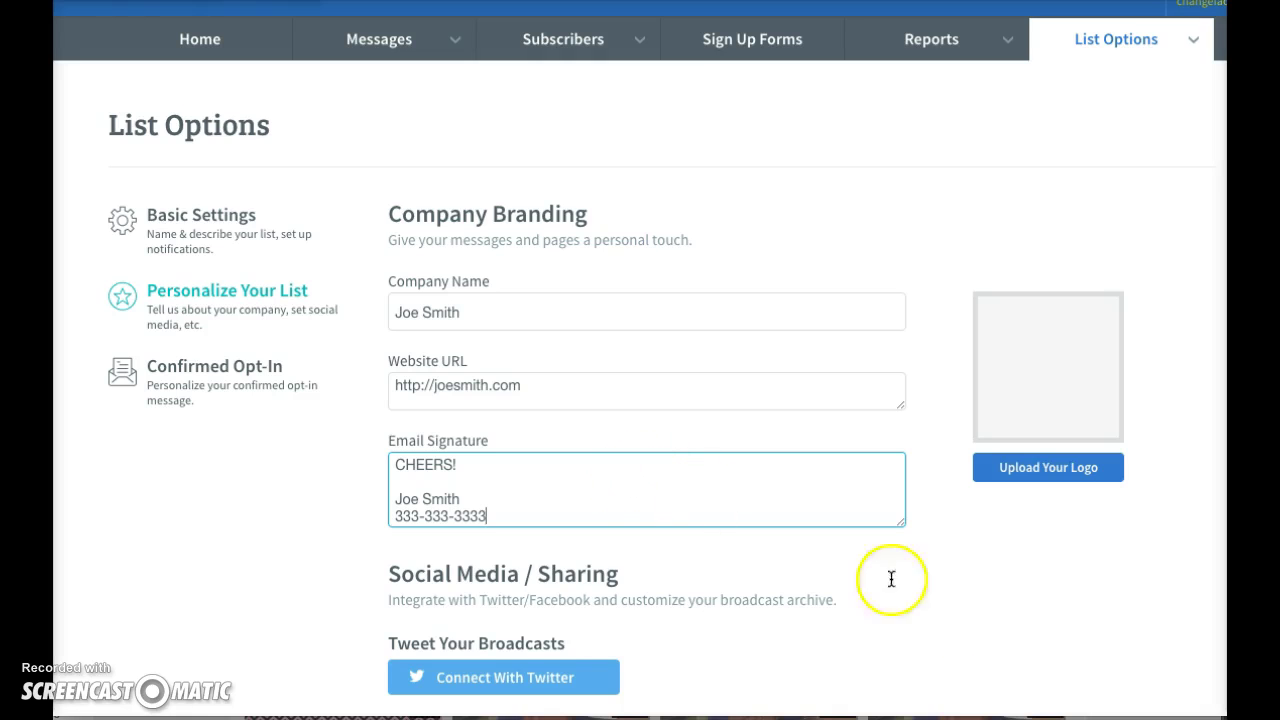
{"action": "scroll", "coordinate": [953, 618], "scroll_direction": "down", "scroll_amount": 1}
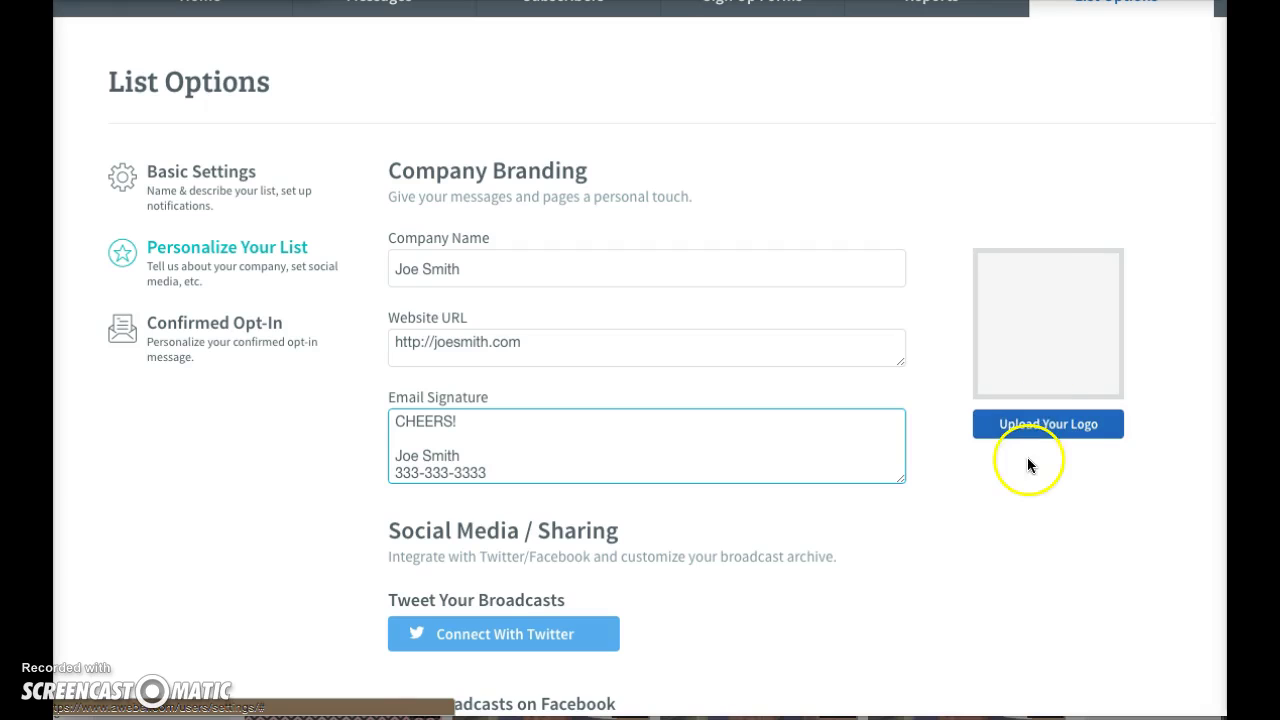
- Dismiss the iCloud alert covering the Personalize Your List page with Later
{"action": "scroll", "coordinate": [1027, 457], "scroll_direction": "down", "scroll_amount": 1}
{"action": "scroll", "coordinate": [1034, 222], "scroll_direction": "down", "scroll_amount": 1}
{"action": "scroll", "coordinate": [1034, 222], "scroll_direction": "down", "scroll_amount": 3}
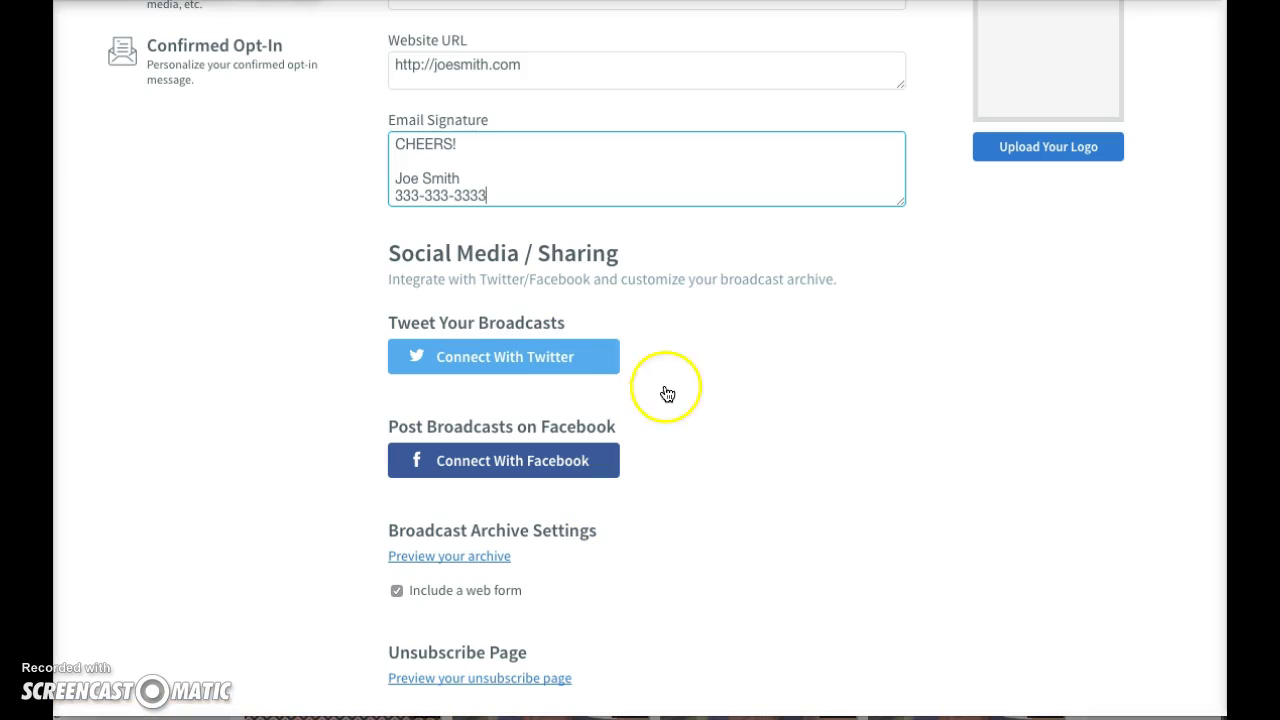
{"action": "scroll", "coordinate": [789, 526], "scroll_direction": "down", "scroll_amount": 1}
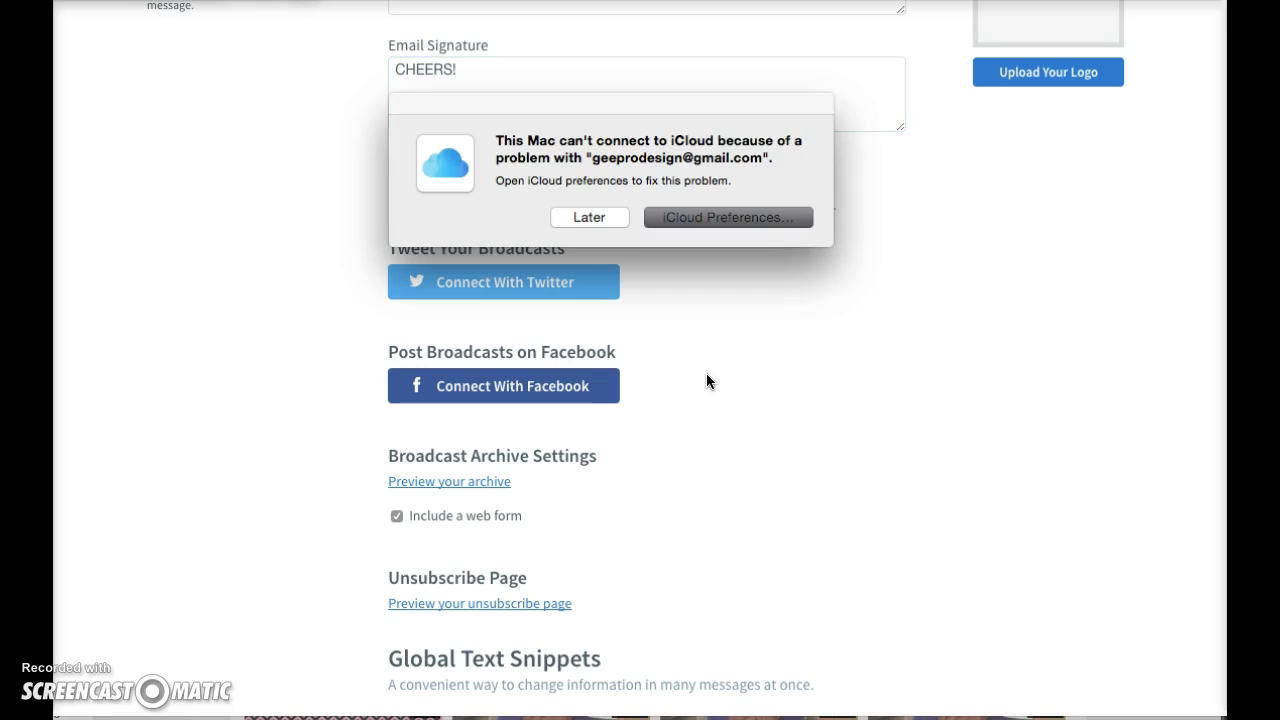
{"action": "left_click", "coordinate": [593, 223]}
{"action": "left_click", "coordinate": [593, 223]}
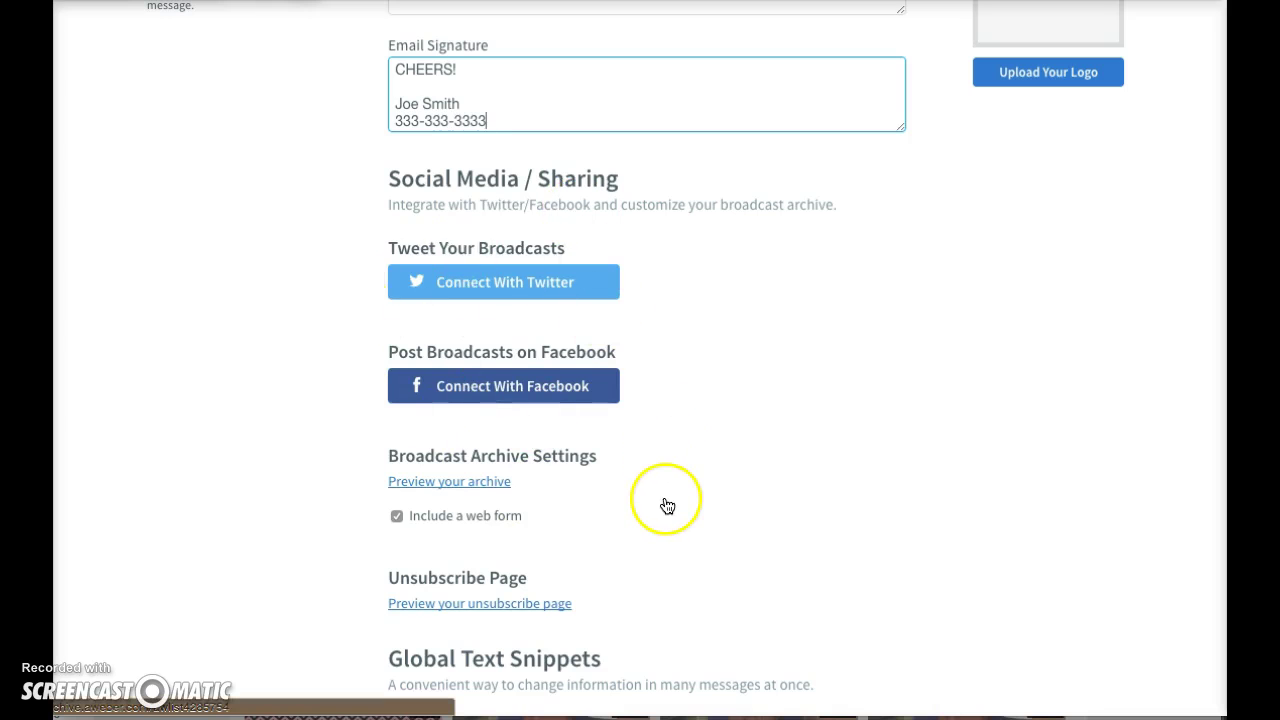
- Save the company branding and email signature settings
{"action": "scroll", "coordinate": [666, 494], "scroll_direction": "down", "scroll_amount": 2}
{"action": "scroll", "coordinate": [670, 496], "scroll_direction": "down", "scroll_amount": 1}
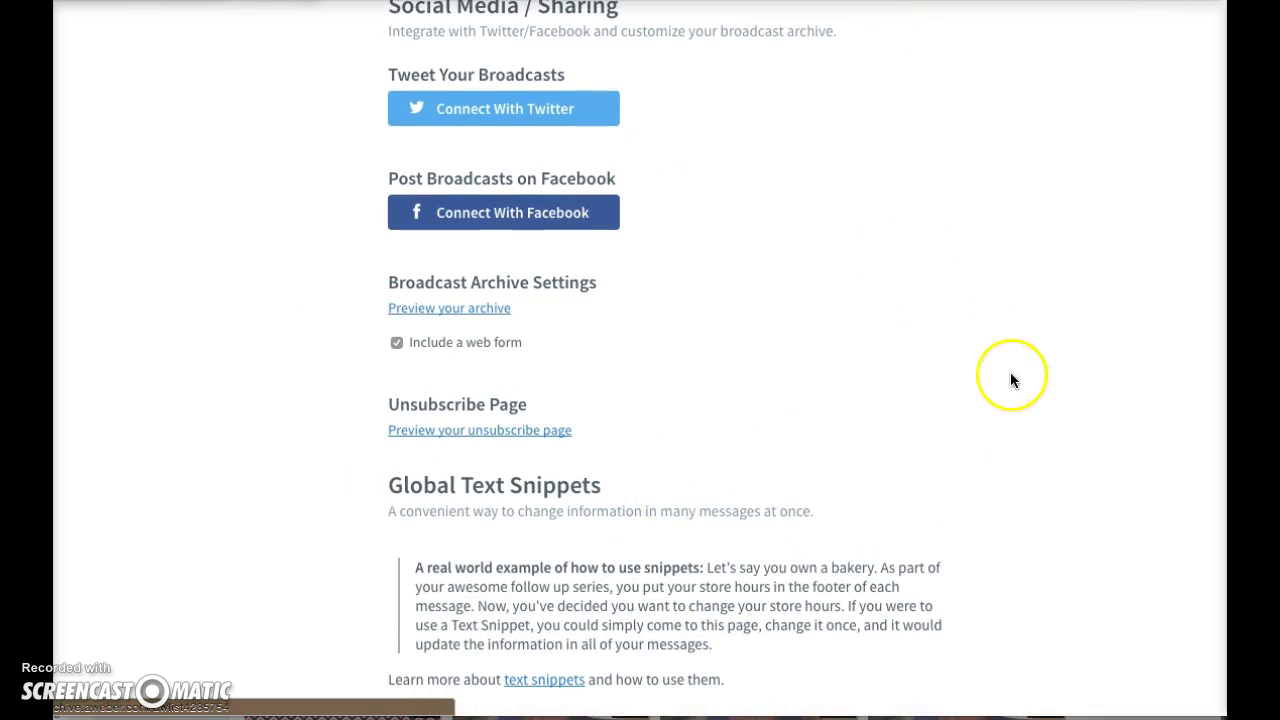
{"action": "scroll", "coordinate": [445, 560], "scroll_direction": "down", "scroll_amount": 4}
{"action": "left_click", "coordinate": [440, 528]}
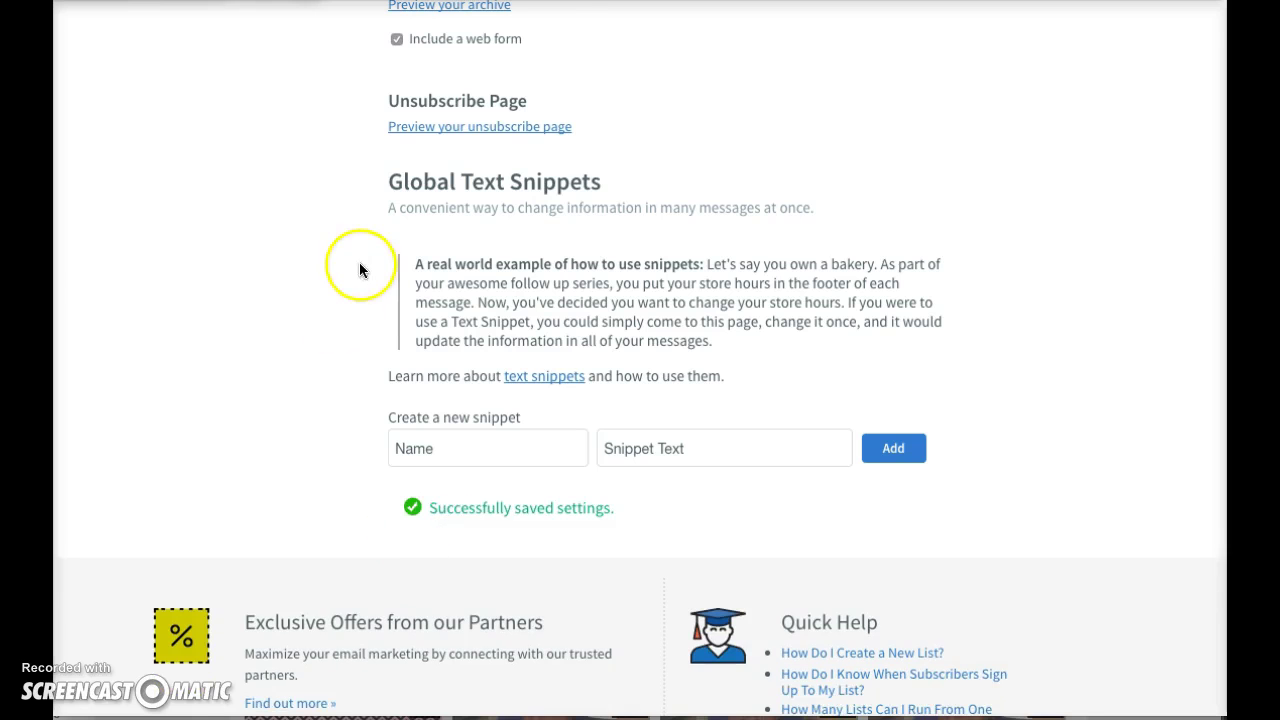
{"action": "scroll", "coordinate": [352, 300], "scroll_direction": "up", "scroll_amount": 1}
{"action": "scroll", "coordinate": [349, 315], "scroll_direction": "down", "scroll_amount": 2}
{"action": "scroll", "coordinate": [331, 403], "scroll_direction": "up", "scroll_amount": 2}
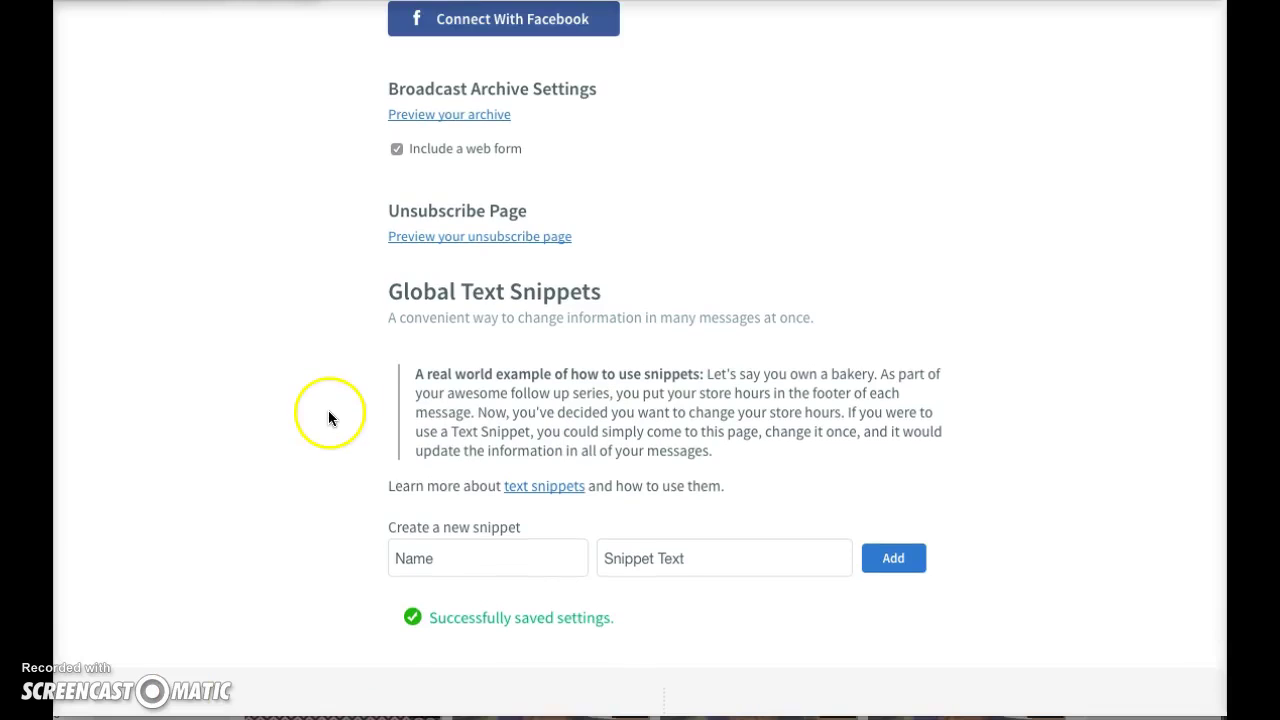
{"action": "scroll", "coordinate": [323, 283], "scroll_direction": "up", "scroll_amount": 6}
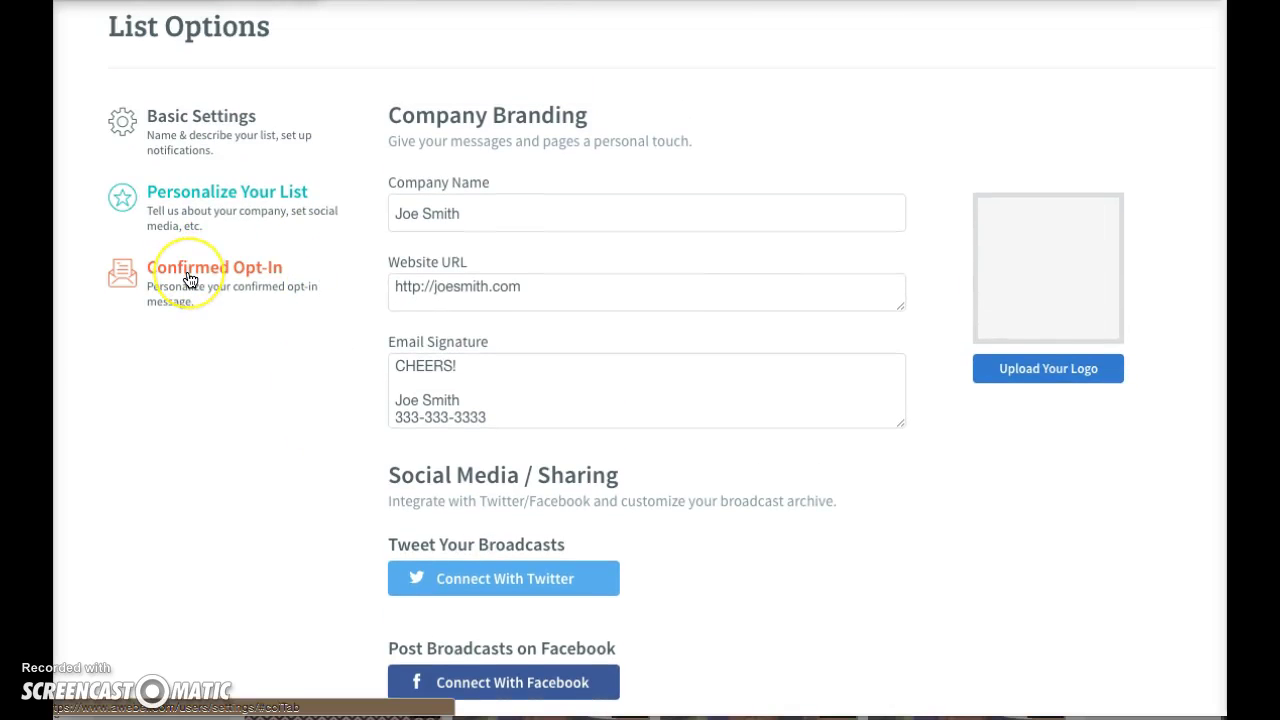
- Turn off confirmed opt-in for Web Forms and confirm Yes in the warning
{"action": "left_click", "coordinate": [190, 279]}
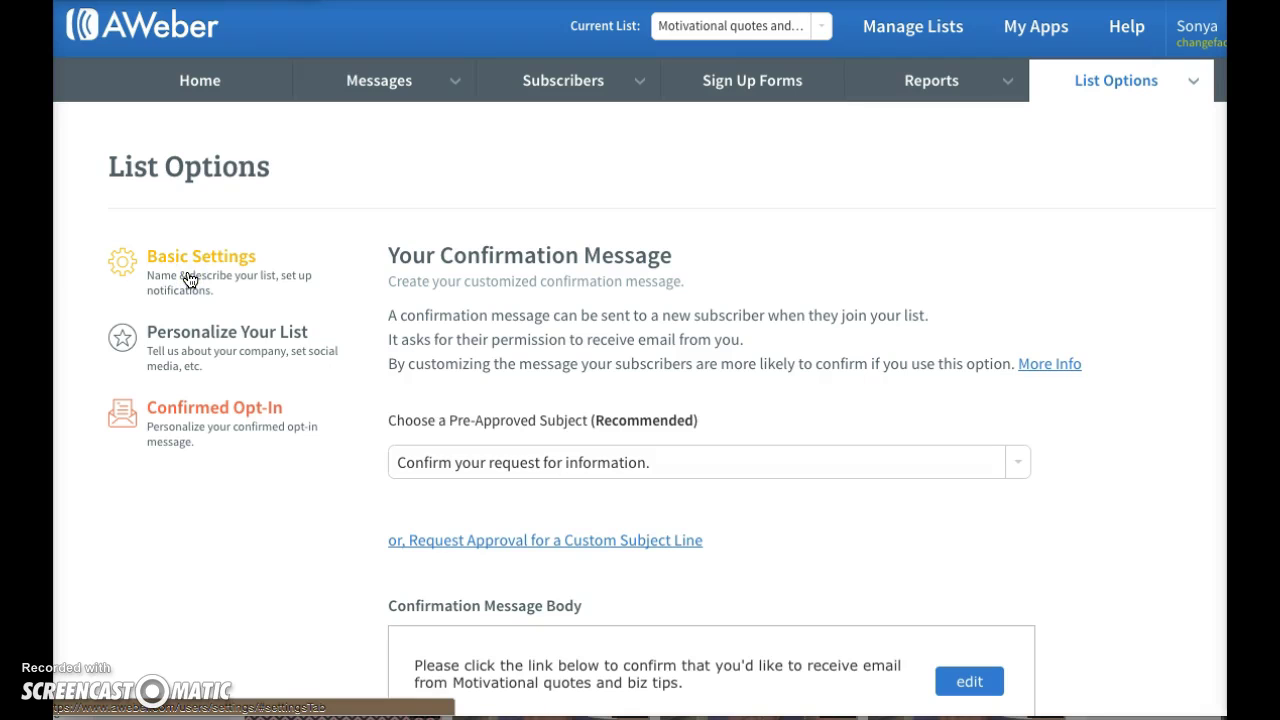
{"action": "scroll", "coordinate": [738, 357], "scroll_direction": "down", "scroll_amount": 1}
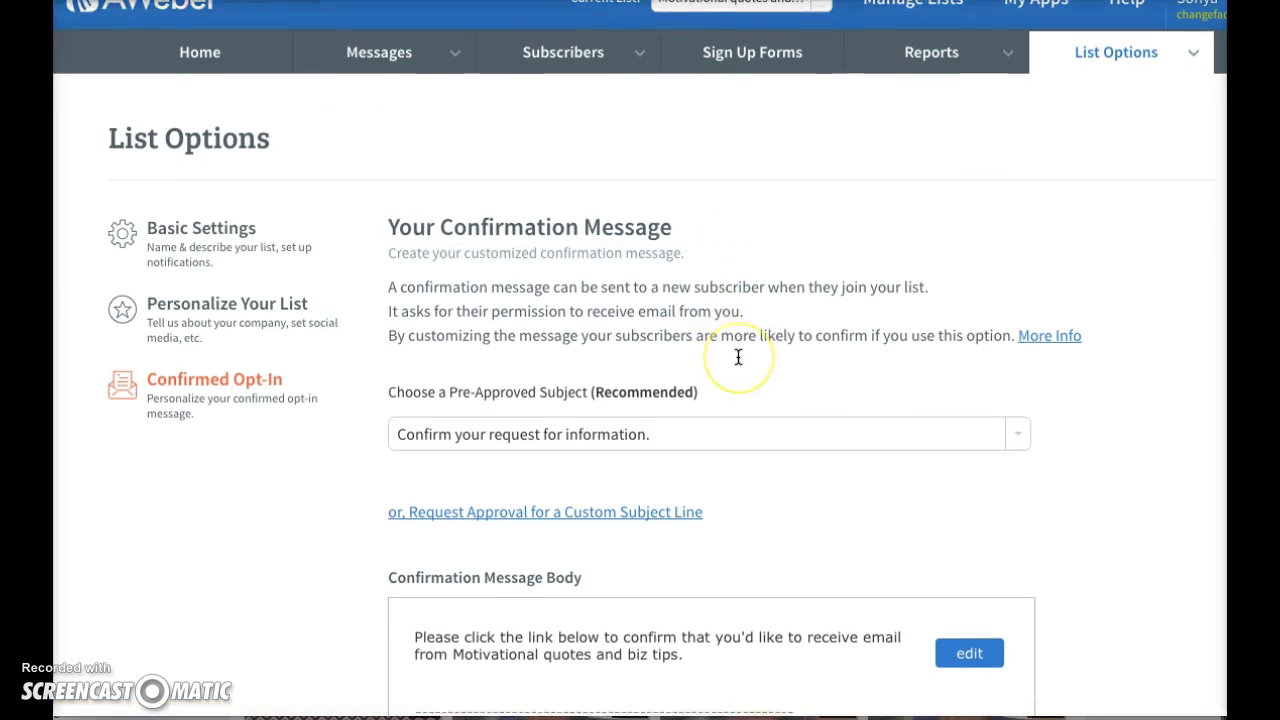
{"action": "scroll", "coordinate": [738, 357], "scroll_direction": "down", "scroll_amount": 10}
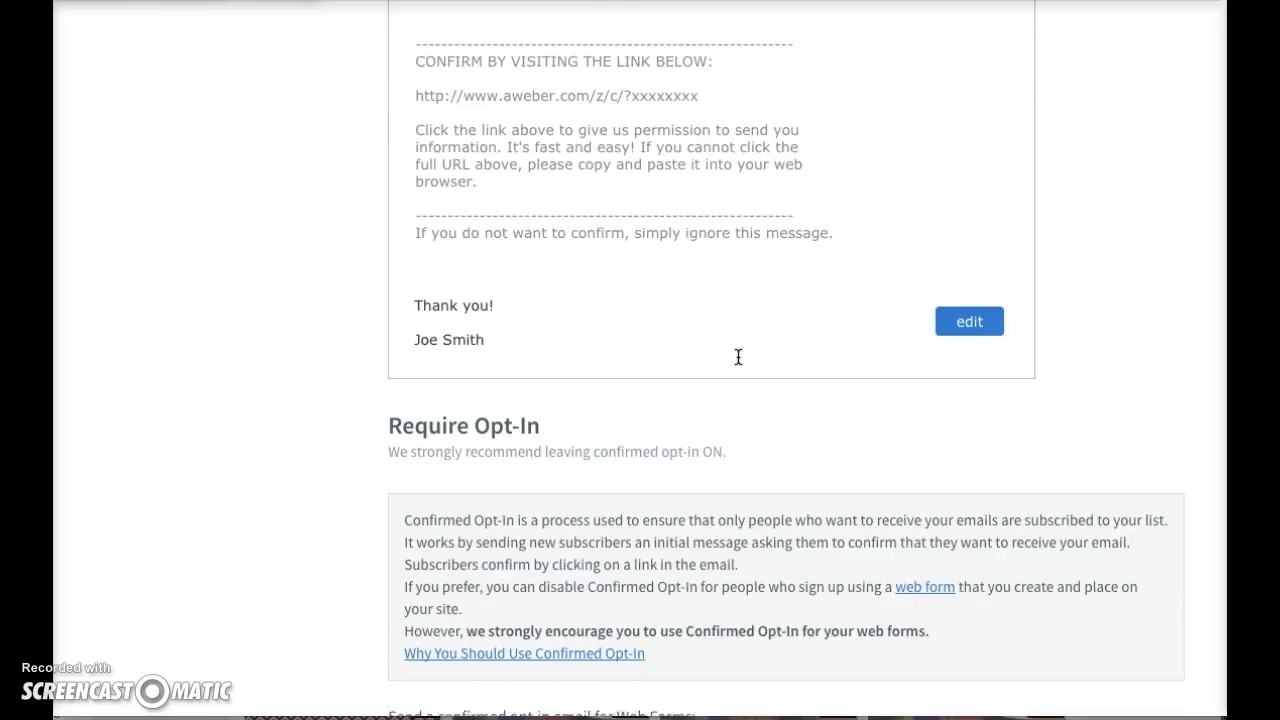
{"action": "scroll", "coordinate": [738, 357], "scroll_direction": "down", "scroll_amount": 3}
{"action": "left_click", "coordinate": [414, 517]}
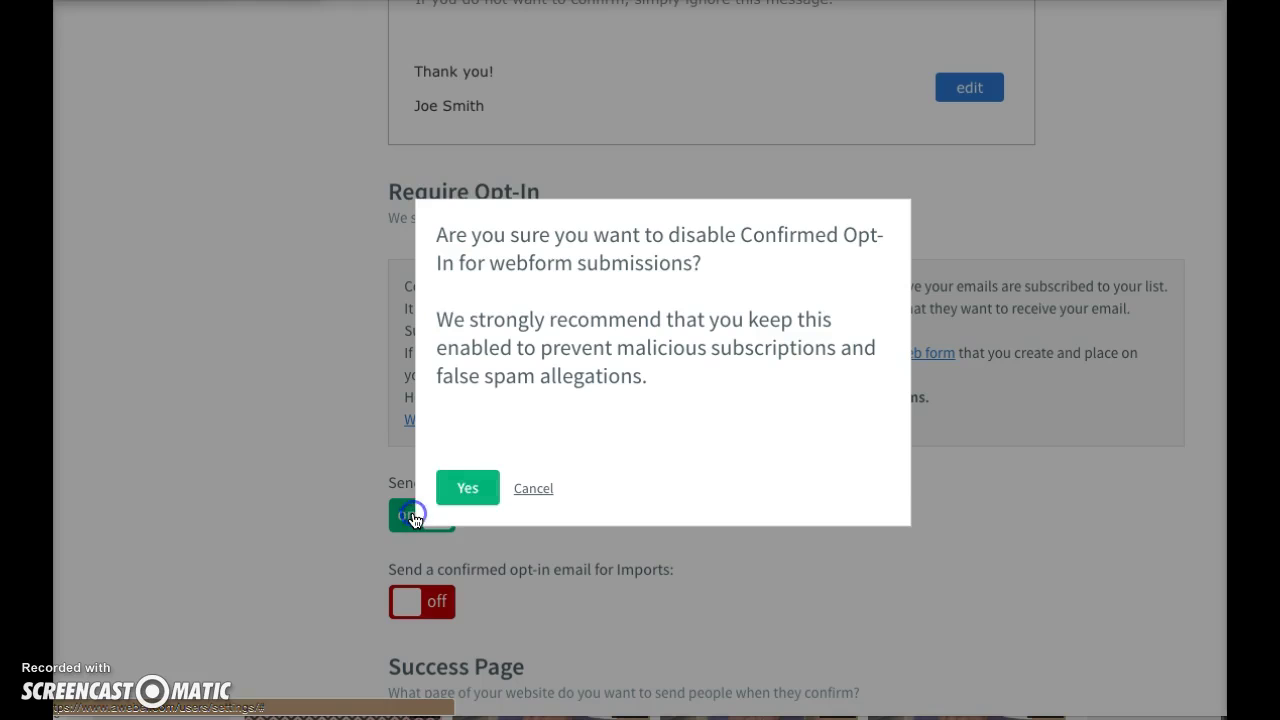
{"action": "left_click", "coordinate": [456, 500]}
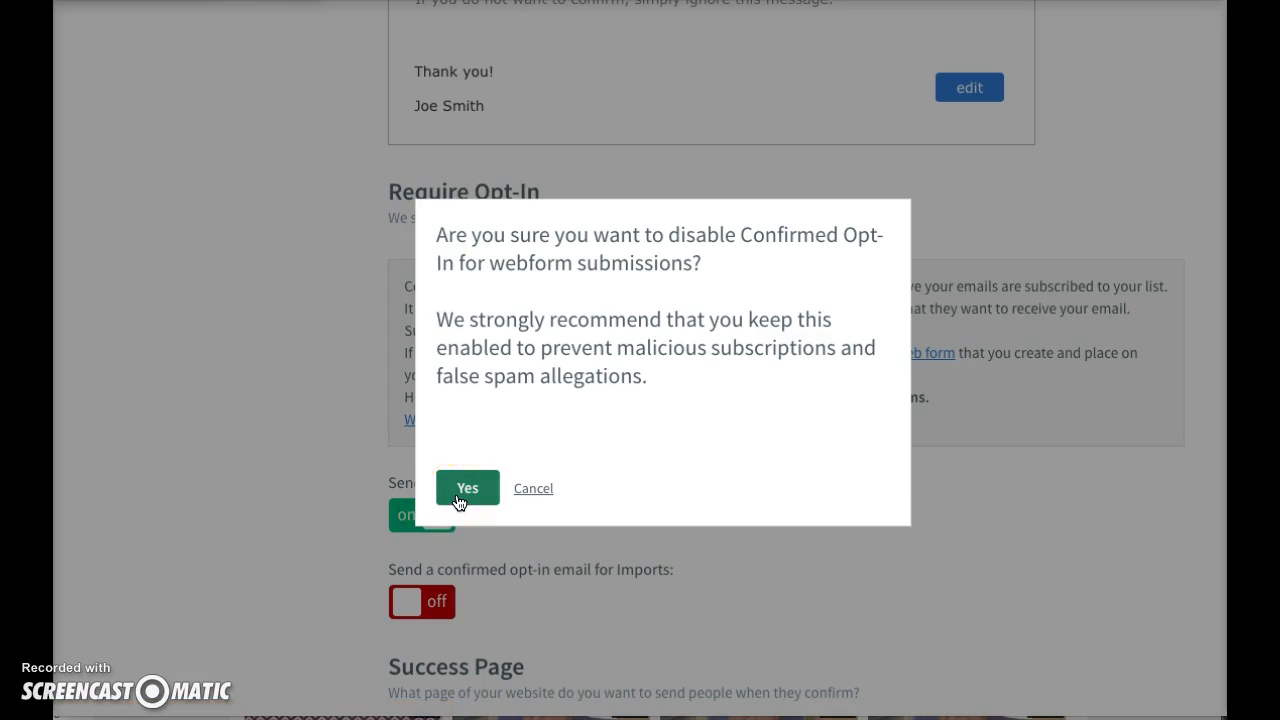
{"action": "left_click", "coordinate": [459, 499]}
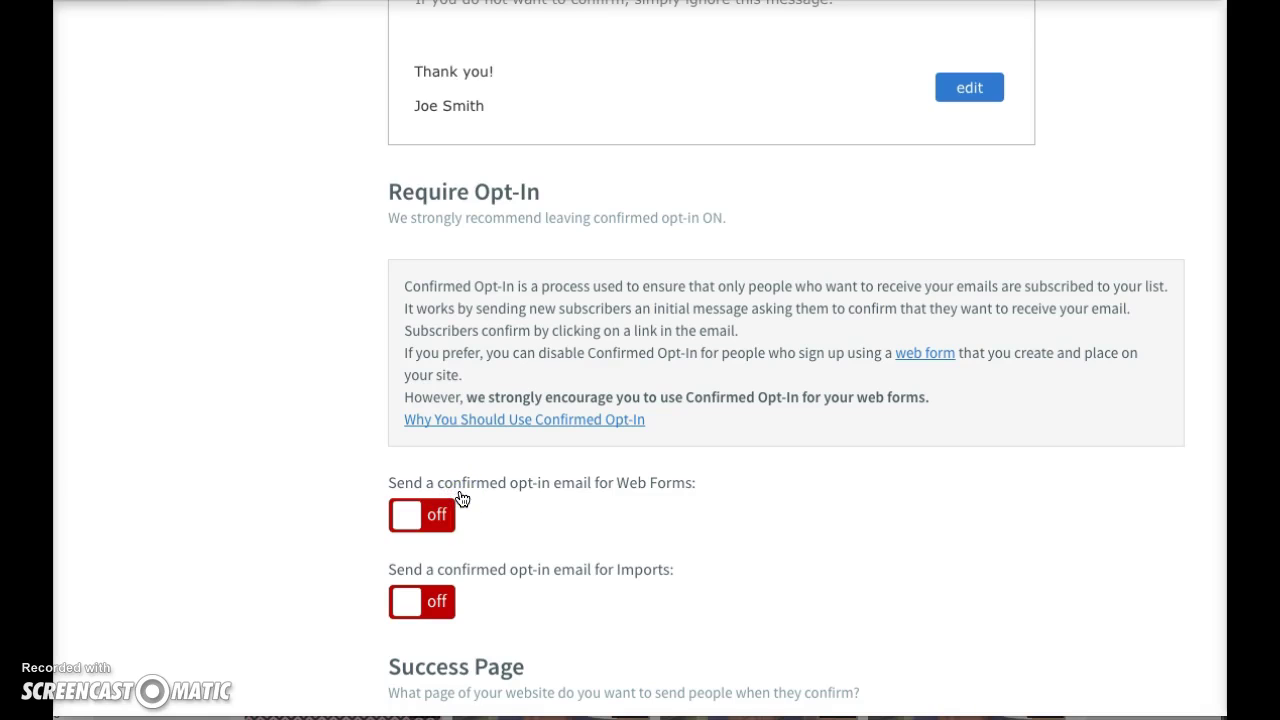
{"action": "left_click", "coordinate": [454, 514]}
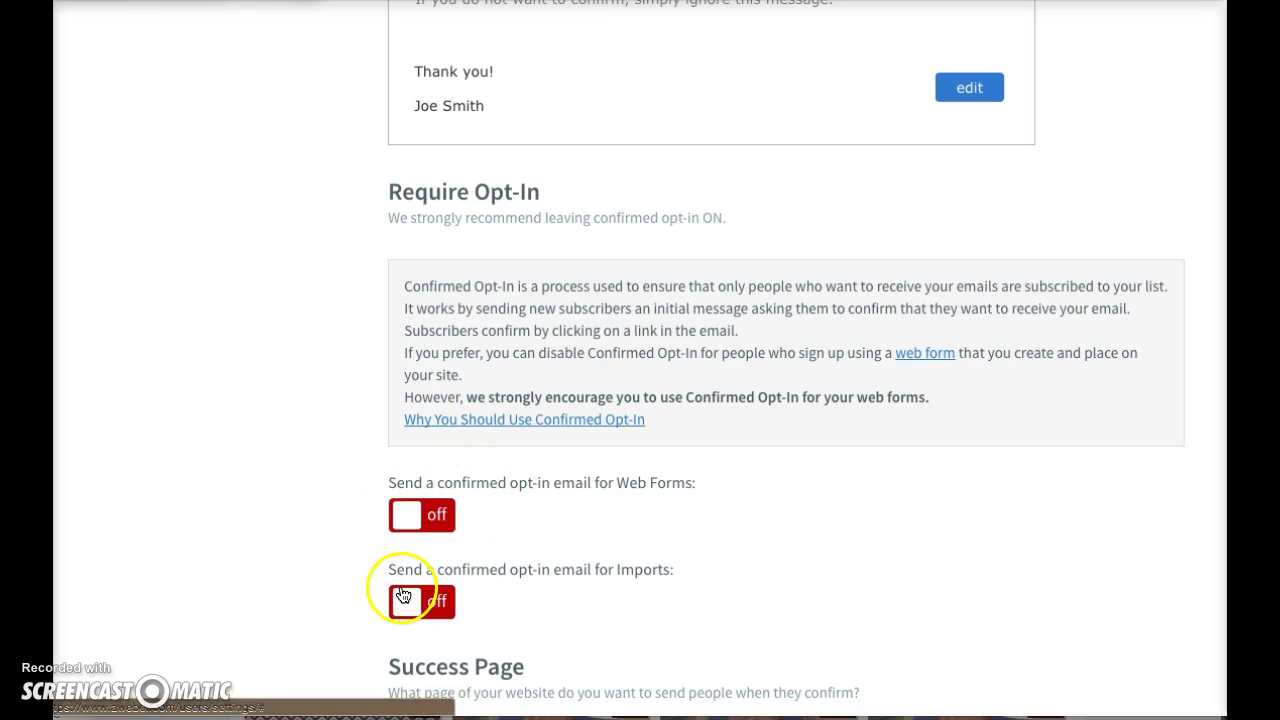
- Save the Confirmed Opt-In settings and review the confirmation message
{"action": "scroll", "coordinate": [388, 414], "scroll_direction": "down", "scroll_amount": 4}
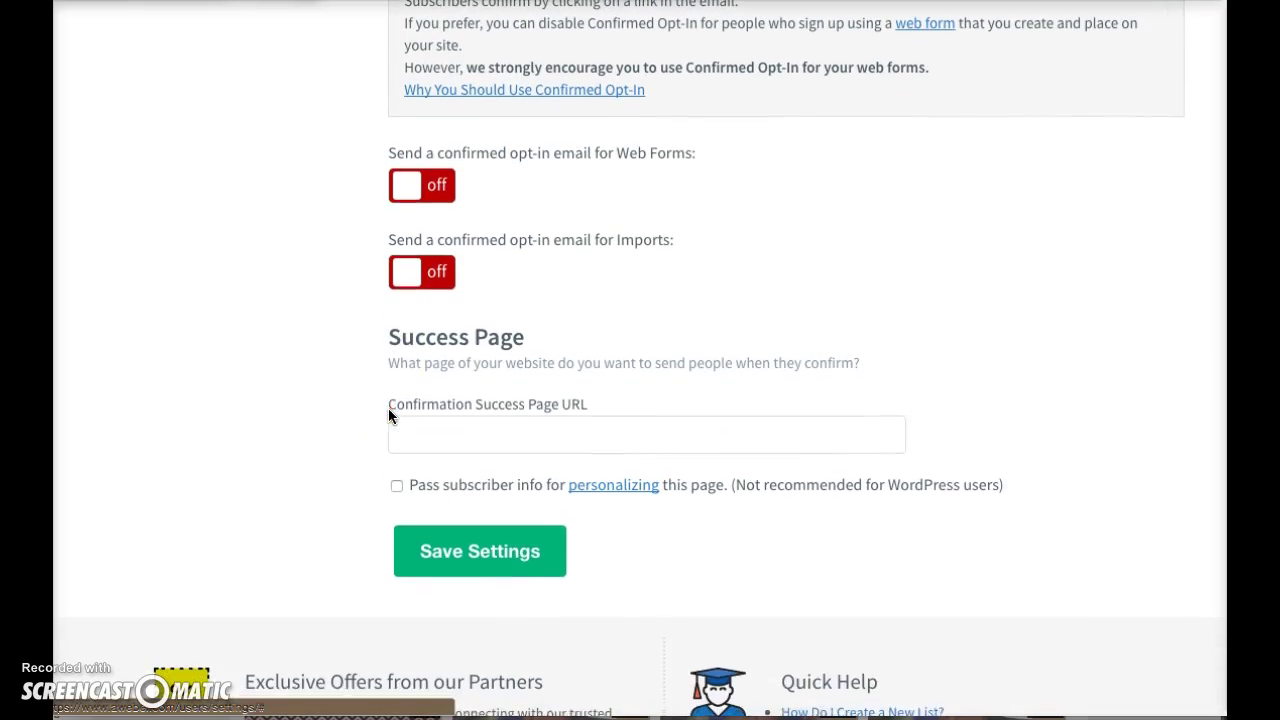
{"action": "left_click", "coordinate": [442, 452]}
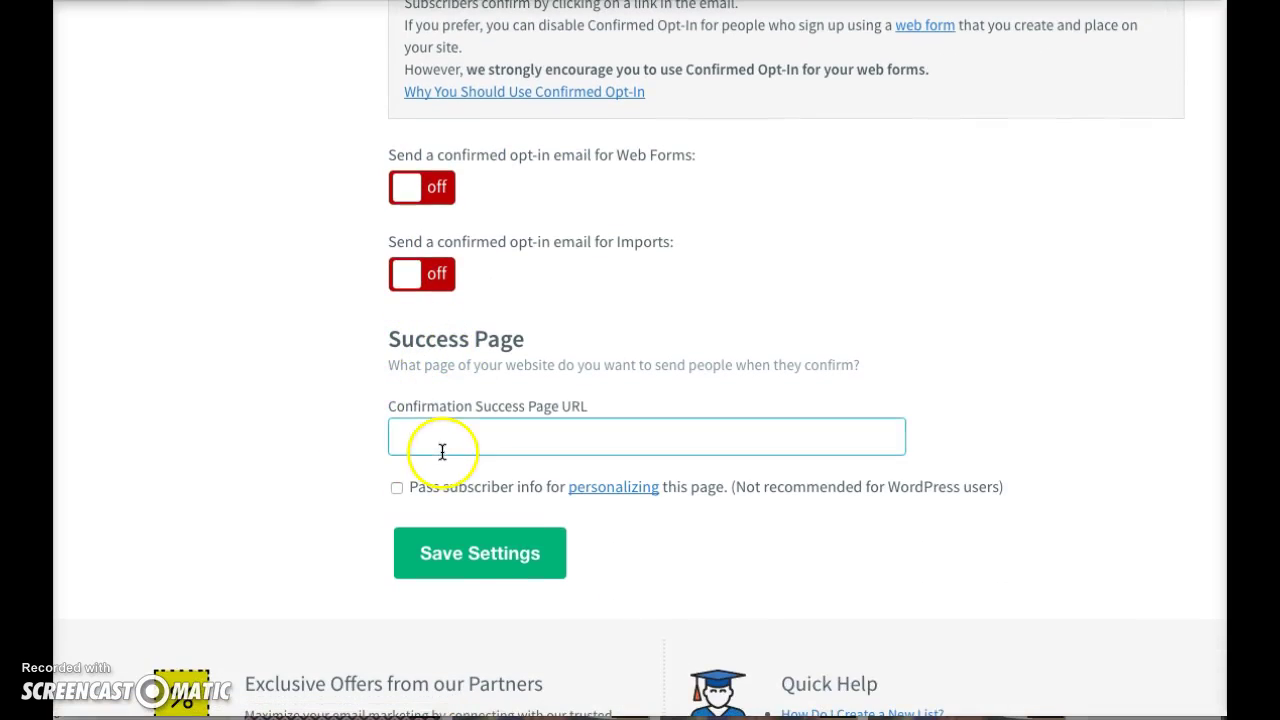
{"action": "left_click", "coordinate": [477, 575]}
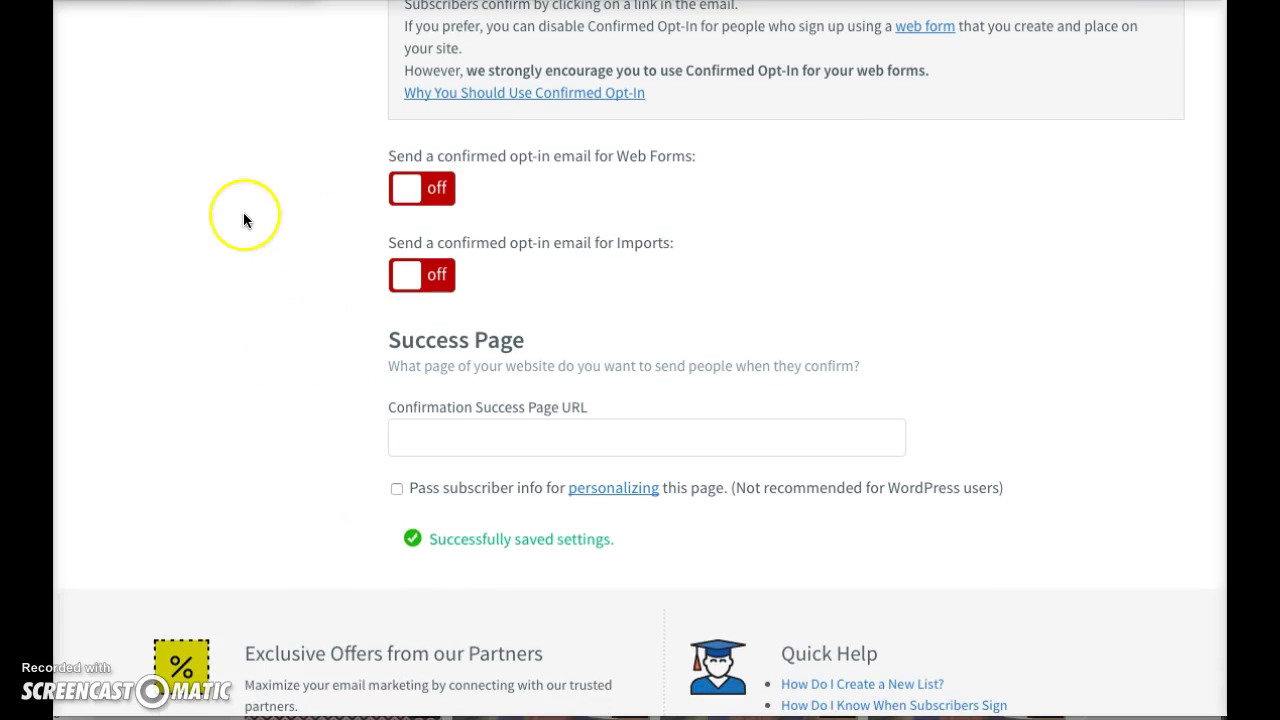
{"action": "scroll", "coordinate": [243, 212], "scroll_direction": "up", "scroll_amount": 3}
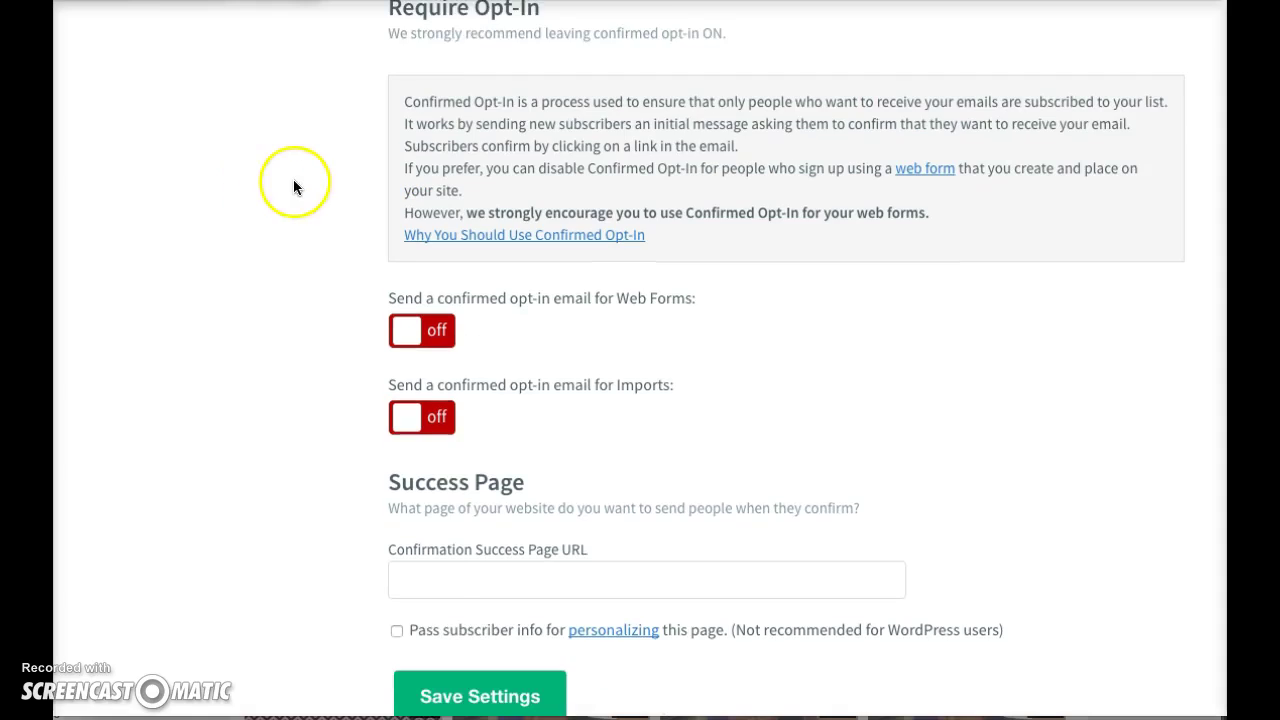
{"action": "scroll", "coordinate": [294, 187], "scroll_direction": "up", "scroll_amount": 1}
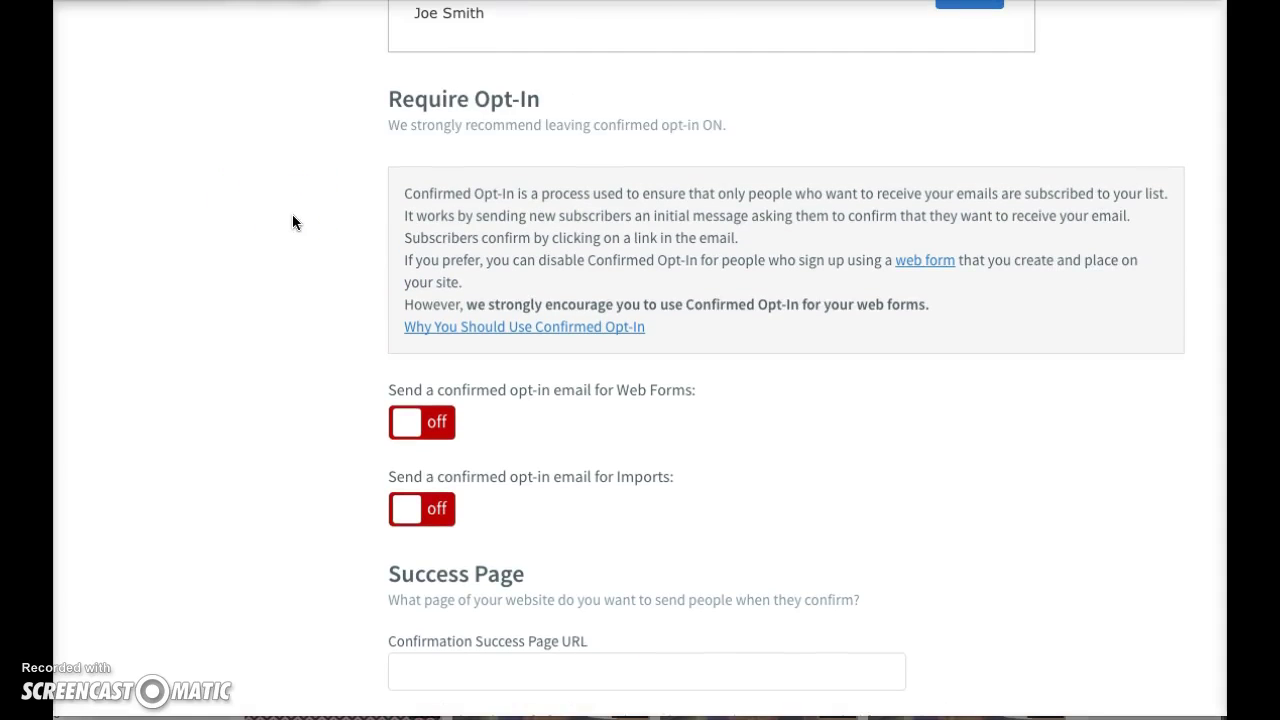
{"action": "scroll", "coordinate": [292, 214], "scroll_direction": "up", "scroll_amount": 3}
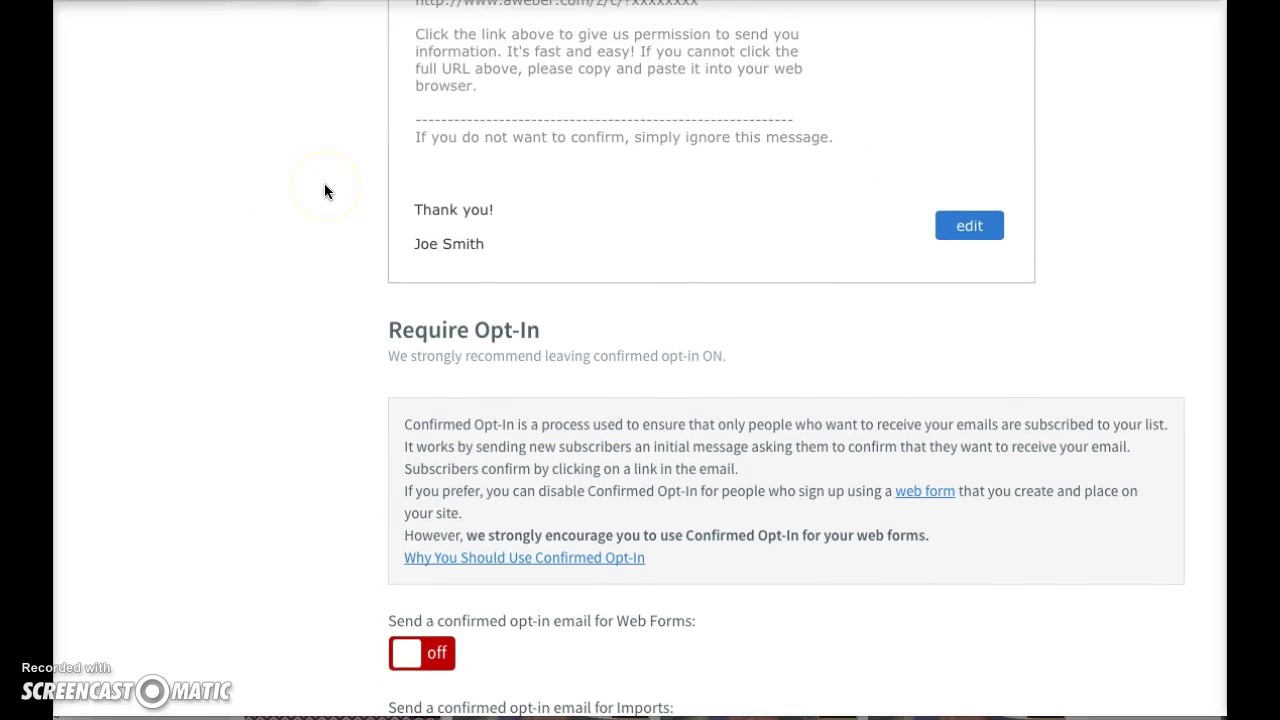
{"action": "scroll", "coordinate": [324, 191], "scroll_direction": "down", "scroll_amount": 3}
{"action": "scroll", "coordinate": [319, 348], "scroll_direction": "down", "scroll_amount": 2}
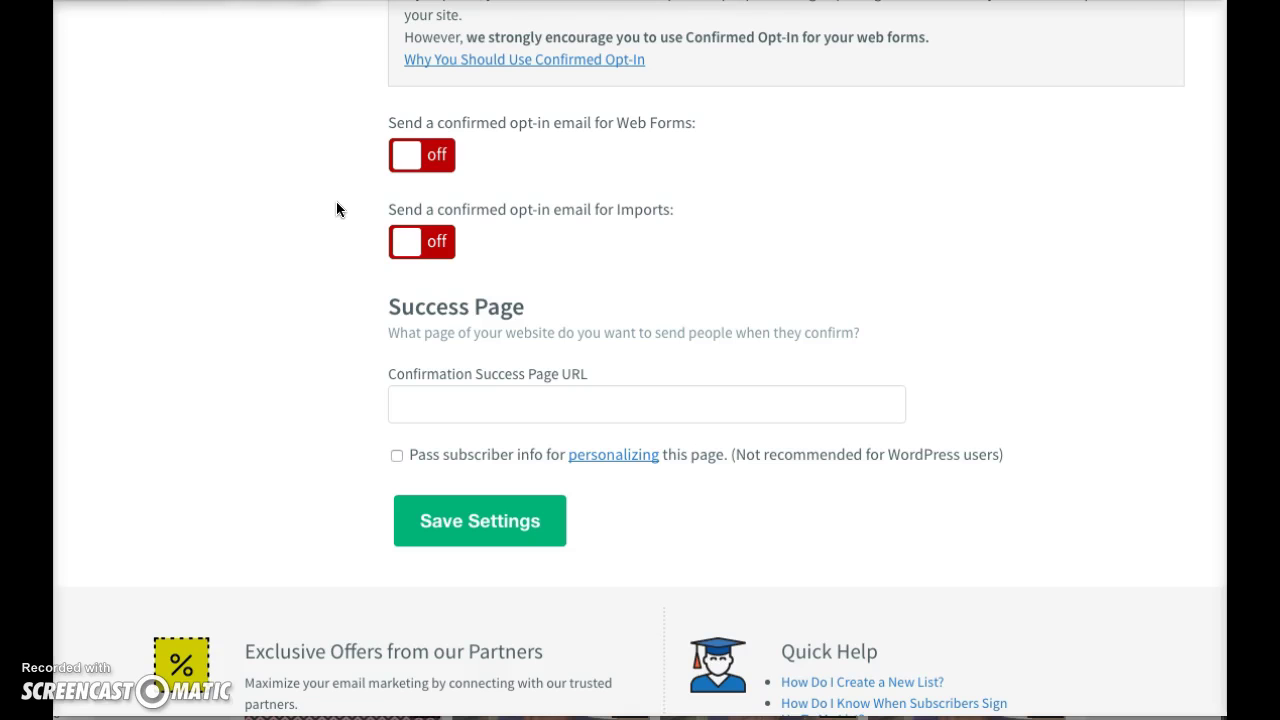
{"action": "scroll", "coordinate": [336, 209], "scroll_direction": "up", "scroll_amount": 6}
{"action": "scroll", "coordinate": [336, 209], "scroll_direction": "up", "scroll_amount": 7}
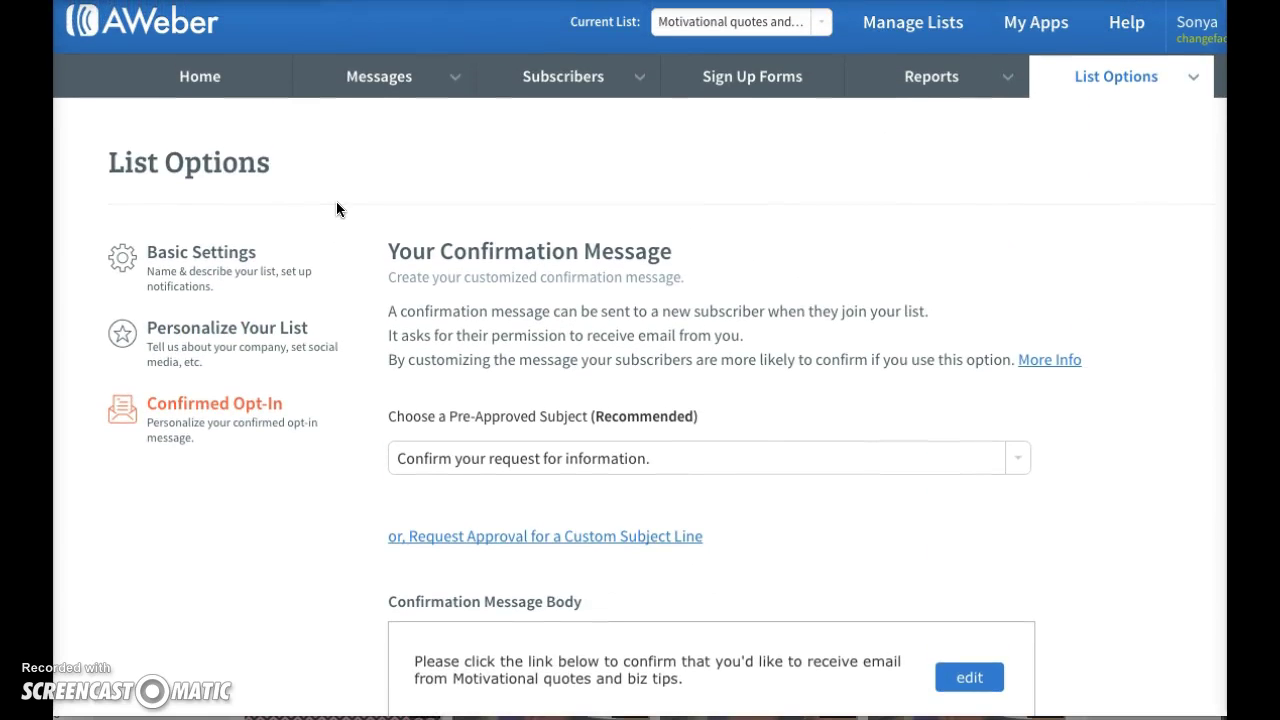
{"action": "scroll", "coordinate": [348, 400], "scroll_direction": "down", "scroll_amount": 1}
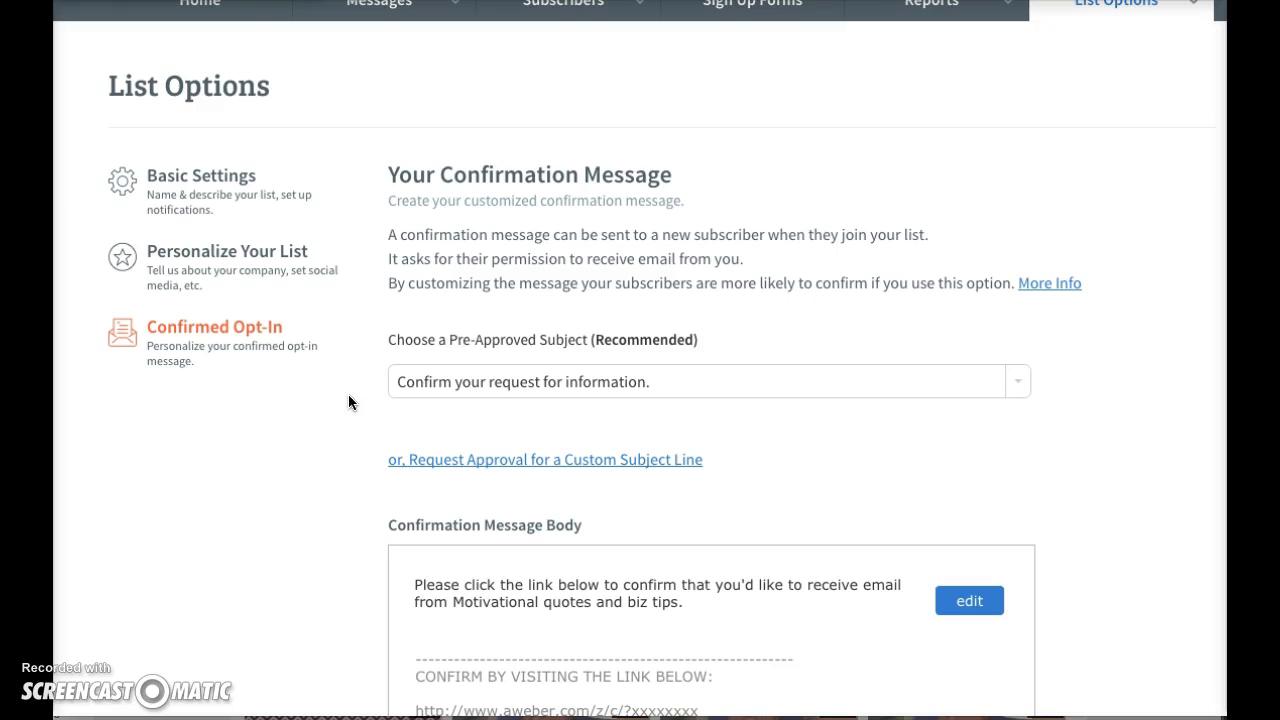
{"action": "scroll", "coordinate": [348, 402], "scroll_direction": "up", "scroll_amount": 1}
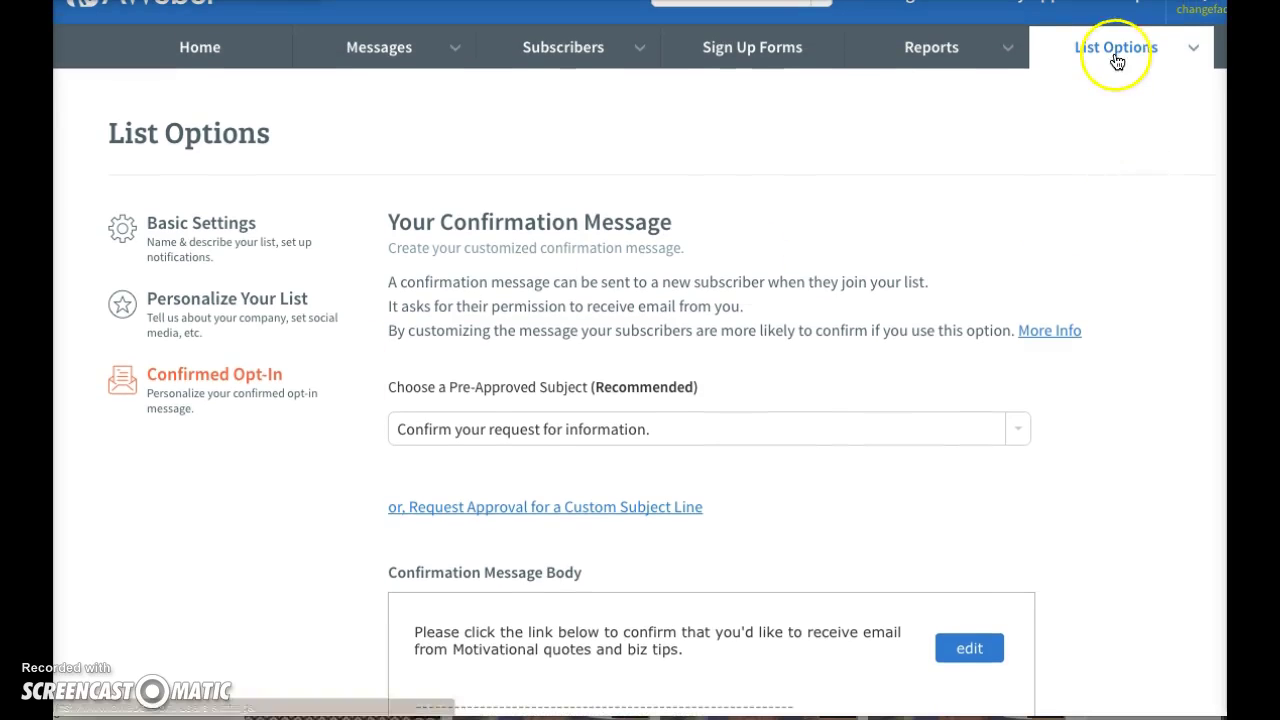
{"action": "mouse_move", "coordinate": [1097, 63]}
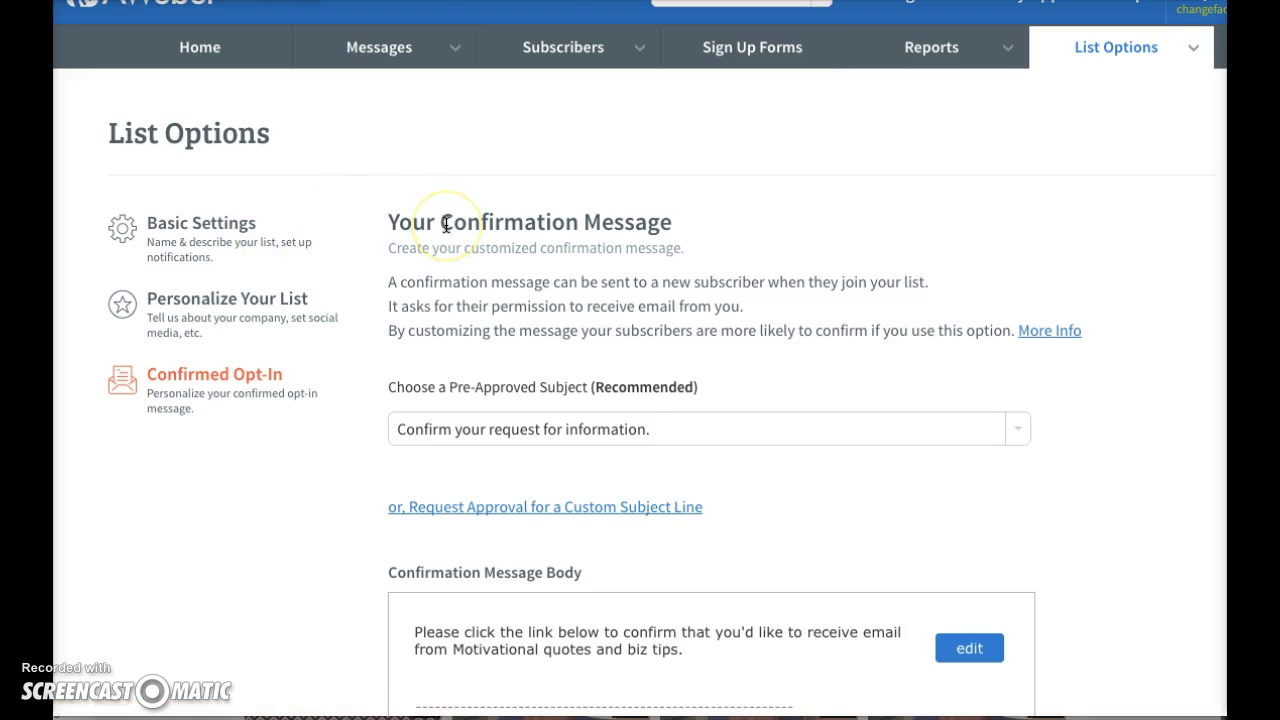
- Look over the list's Basic Settings page
{"action": "left_click", "coordinate": [258, 248]}
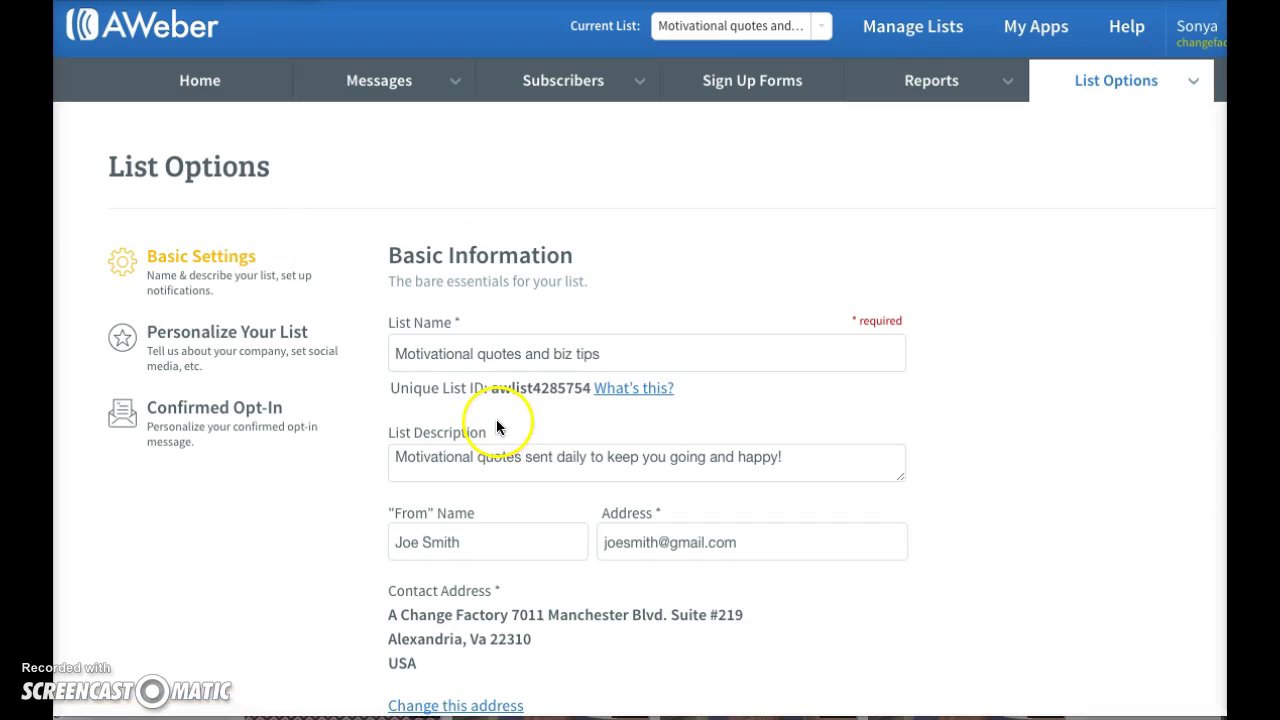
{"action": "scroll", "coordinate": [349, 575], "scroll_direction": "down", "scroll_amount": 1}
{"action": "scroll", "coordinate": [349, 577], "scroll_direction": "down", "scroll_amount": 5}
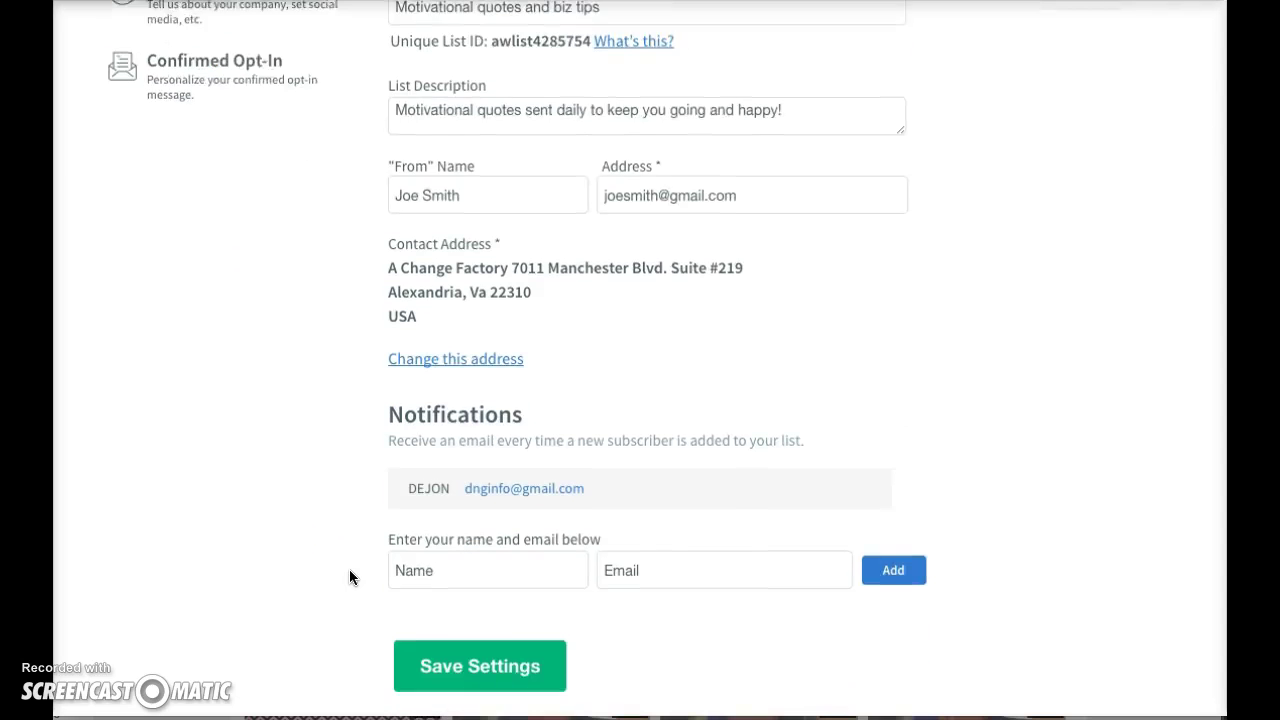
{"action": "mouse_move", "coordinate": [532, 306]}
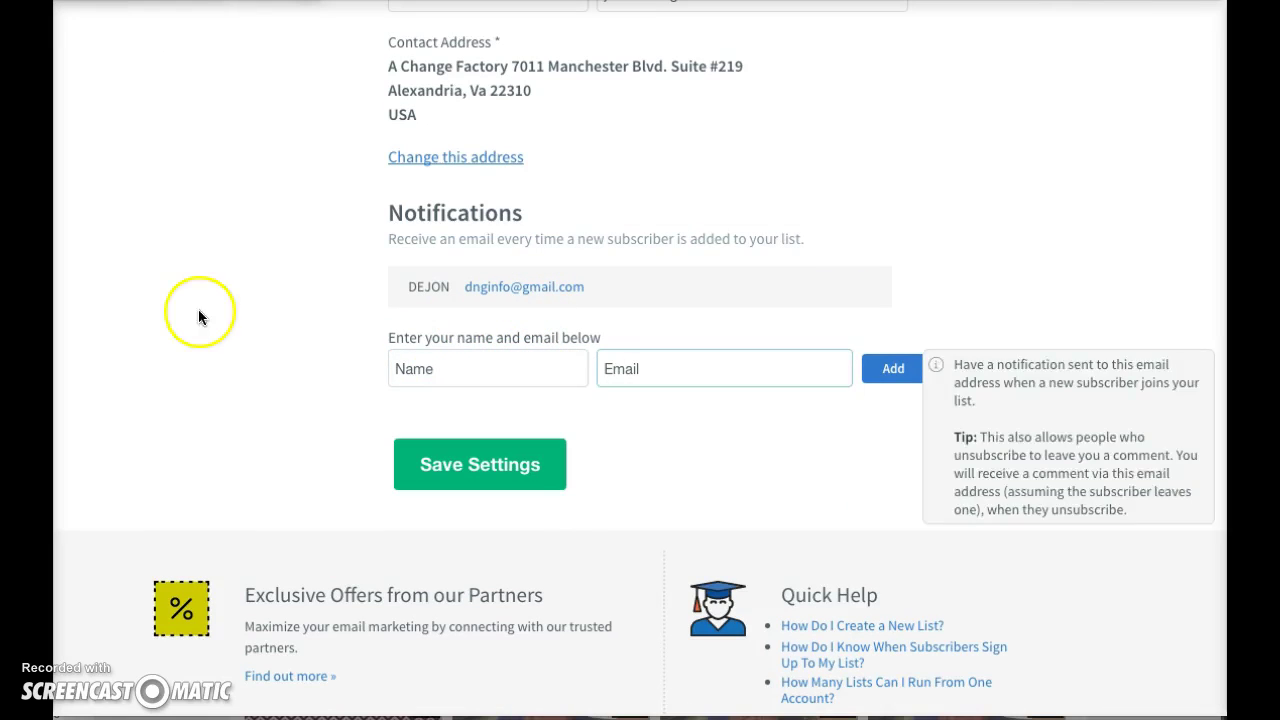
{"action": "scroll", "coordinate": [180, 312], "scroll_direction": "up", "scroll_amount": 2}
{"action": "scroll", "coordinate": [176, 316], "scroll_direction": "up", "scroll_amount": 2}
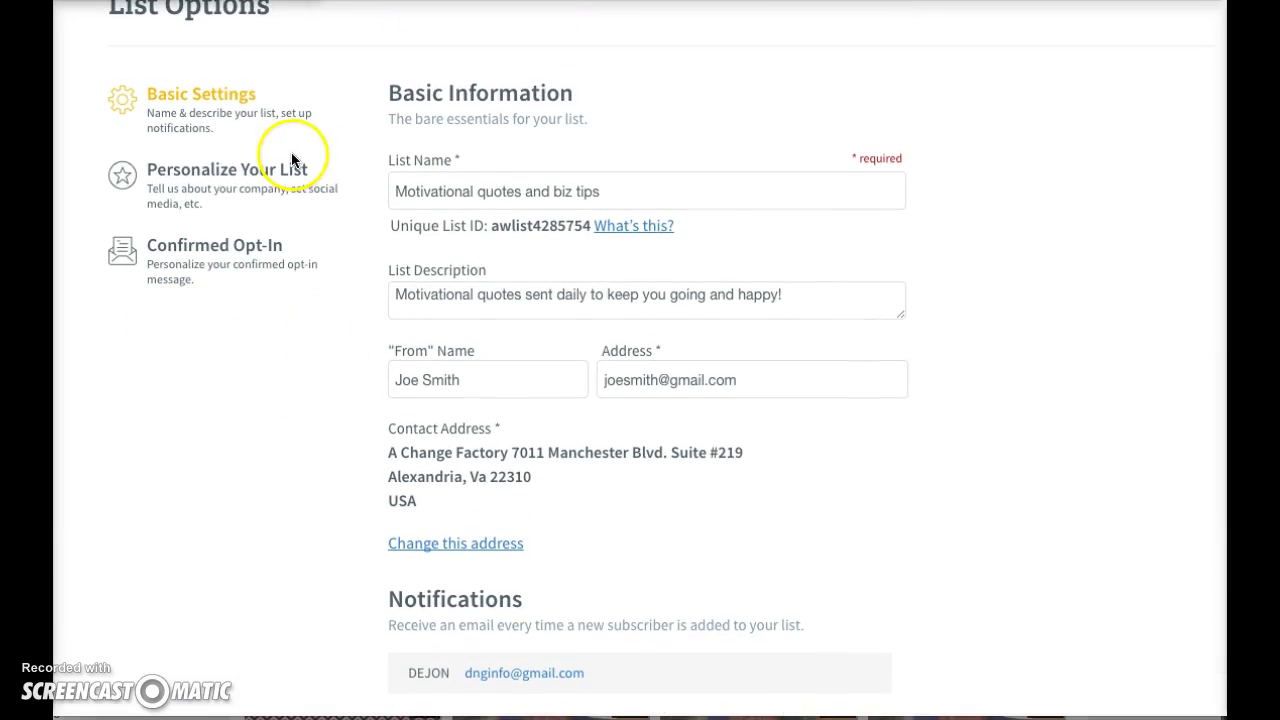
- Check the Company Name, Website URL and Email Signature on Personalize Your List
{"action": "left_click", "coordinate": [284, 194]}
{"action": "left_click", "coordinate": [497, 344]}
{"action": "left_click", "coordinate": [414, 428]}
{"action": "left_click", "coordinate": [435, 513]}
{"action": "left_click", "coordinate": [360, 604]}
{"action": "scroll", "coordinate": [361, 604], "scroll_direction": "down", "scroll_amount": 1}
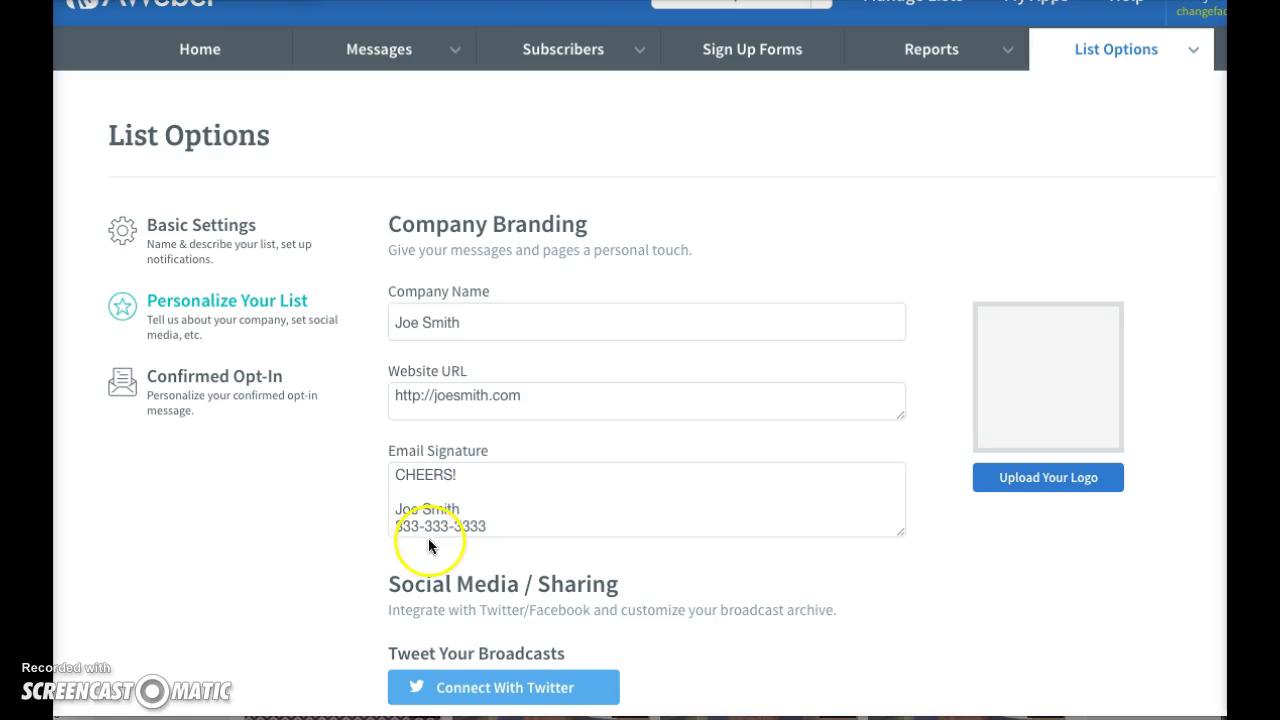
- View the Confirmed Opt-In confirmation message and Require Opt-In section
{"action": "left_click", "coordinate": [256, 374]}
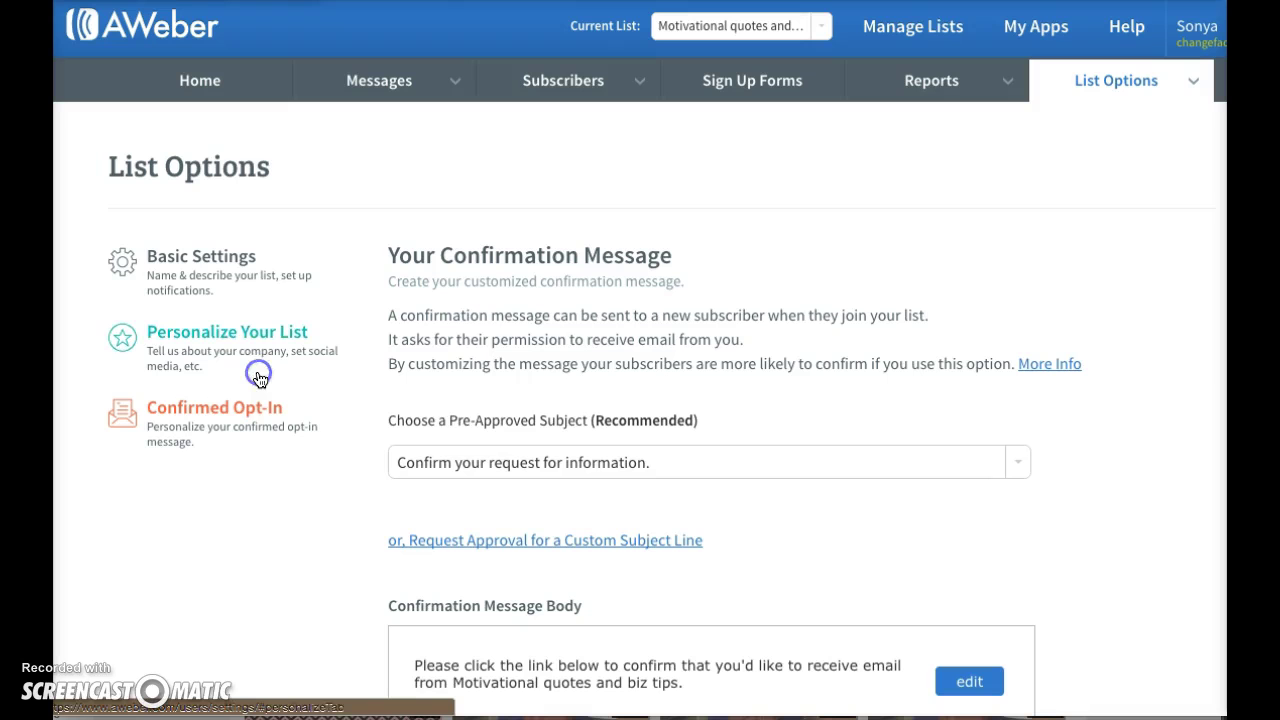
{"action": "scroll", "coordinate": [317, 475], "scroll_direction": "down", "scroll_amount": 2}
{"action": "scroll", "coordinate": [317, 472], "scroll_direction": "down", "scroll_amount": 10}
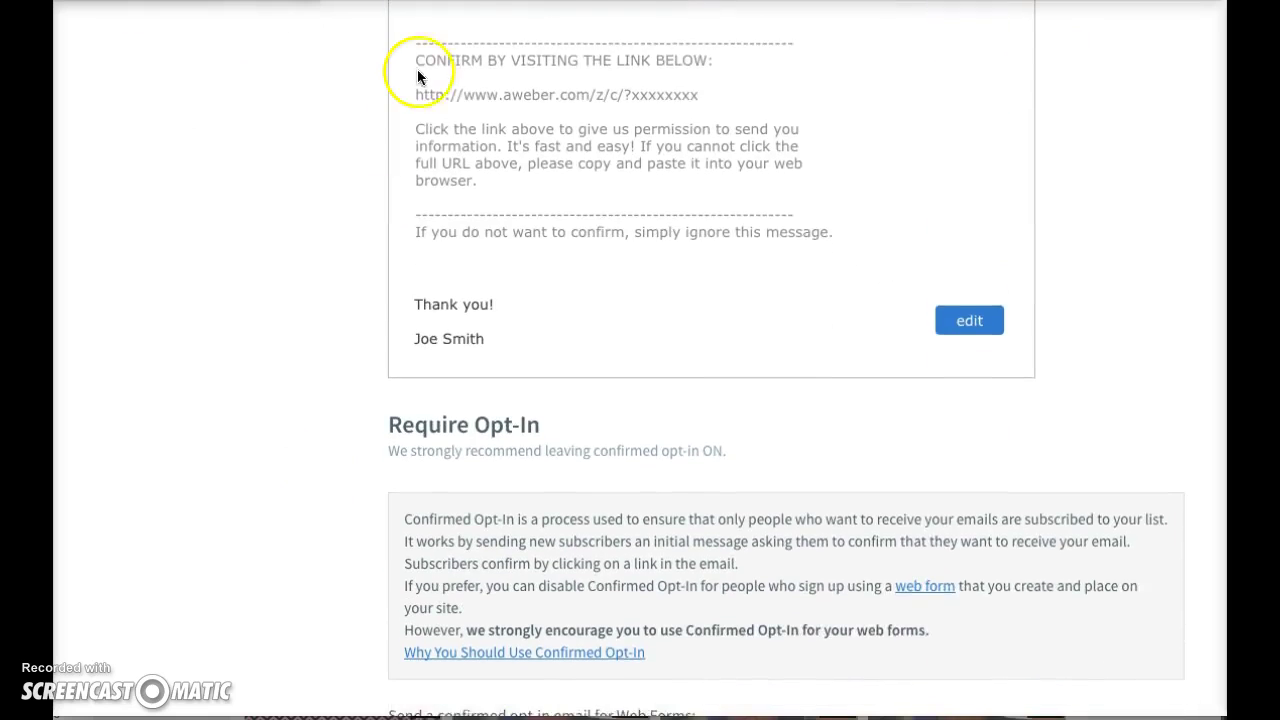
{"action": "scroll", "coordinate": [304, 338], "scroll_direction": "up", "scroll_amount": 3}
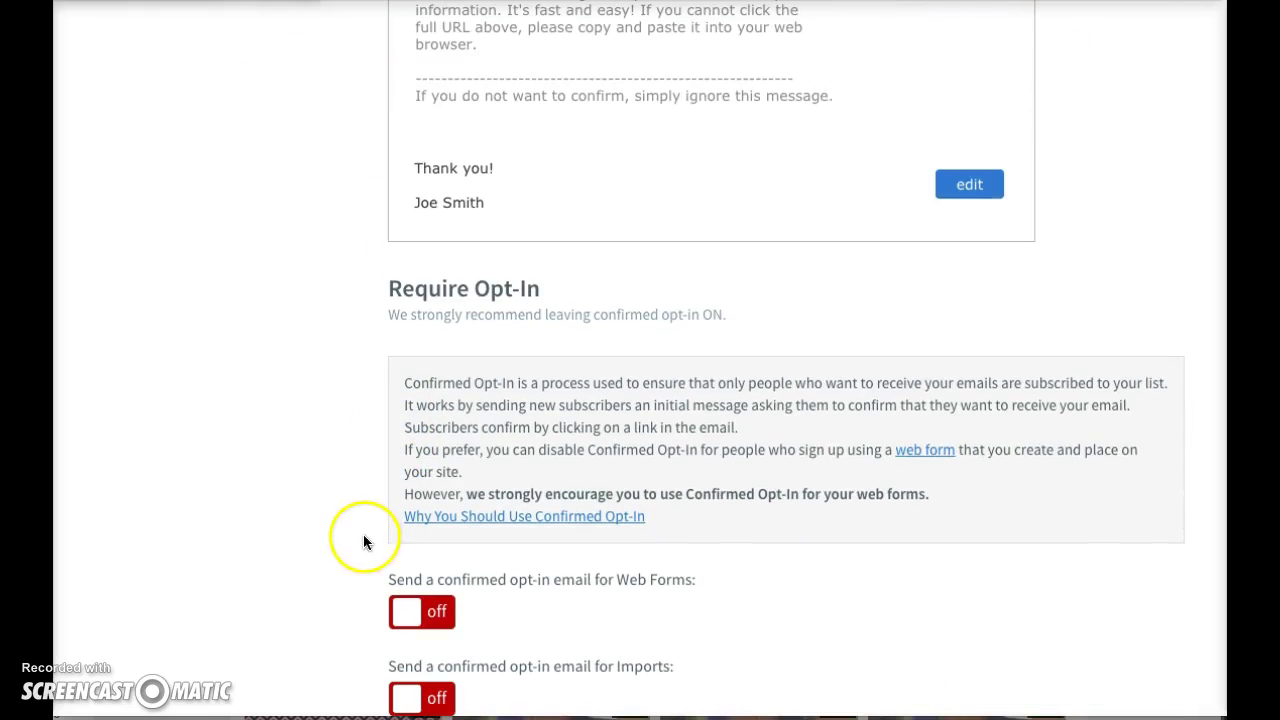
{"action": "scroll", "coordinate": [306, 346], "scroll_direction": "up", "scroll_amount": 5}
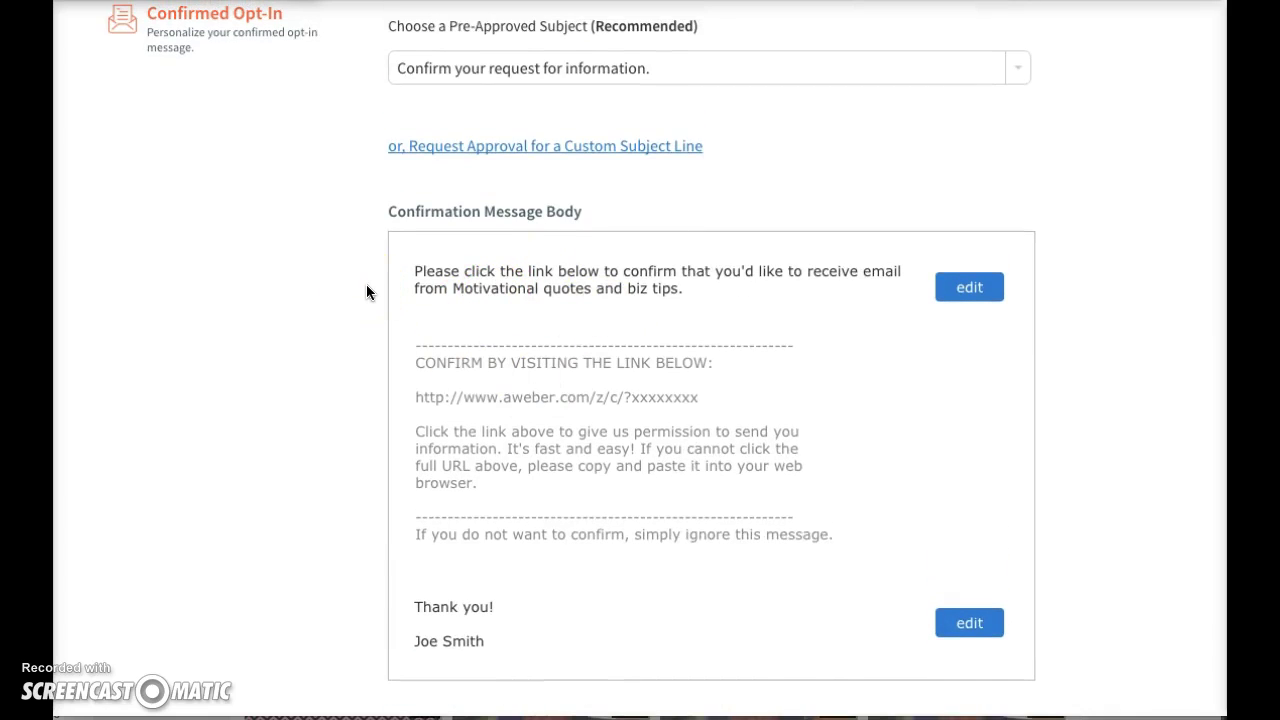
{"action": "scroll", "coordinate": [366, 285], "scroll_direction": "up", "scroll_amount": 4}
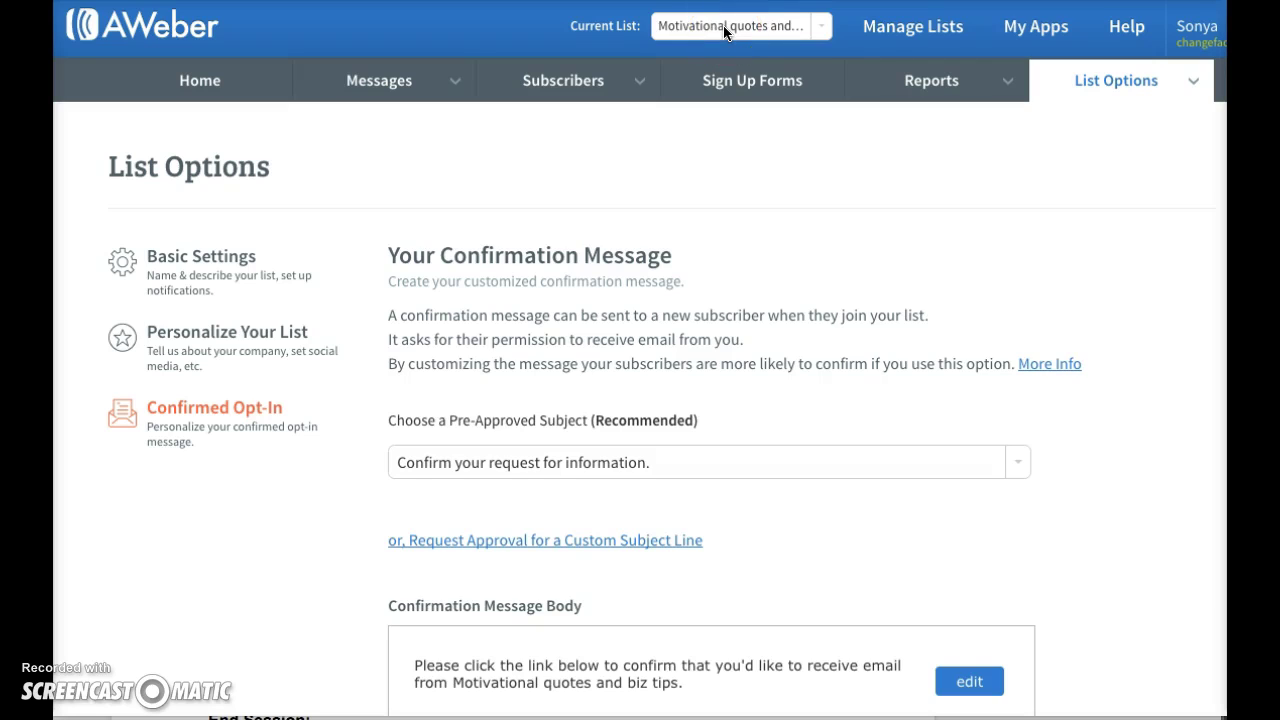
- Choose Motivational quotes and biz tips from the Current List dropdown
{"action": "left_click", "coordinate": [818, 30]}
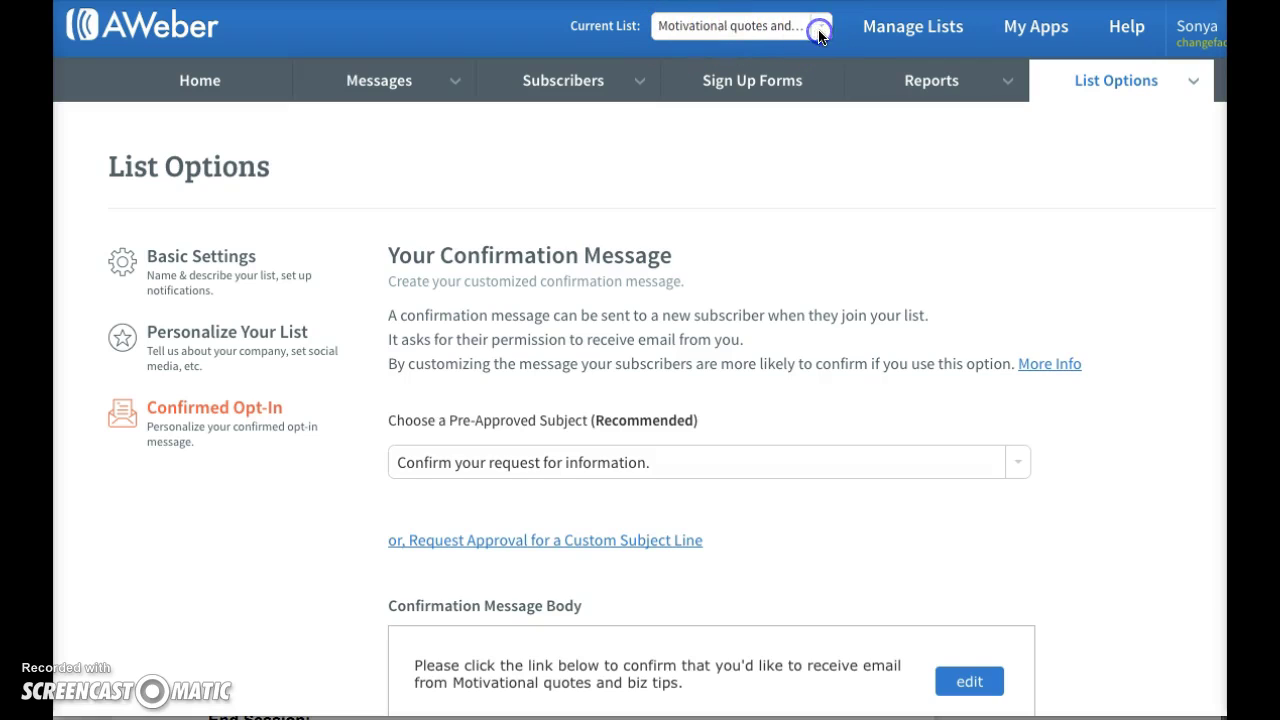
{"action": "left_click", "coordinate": [827, 30]}
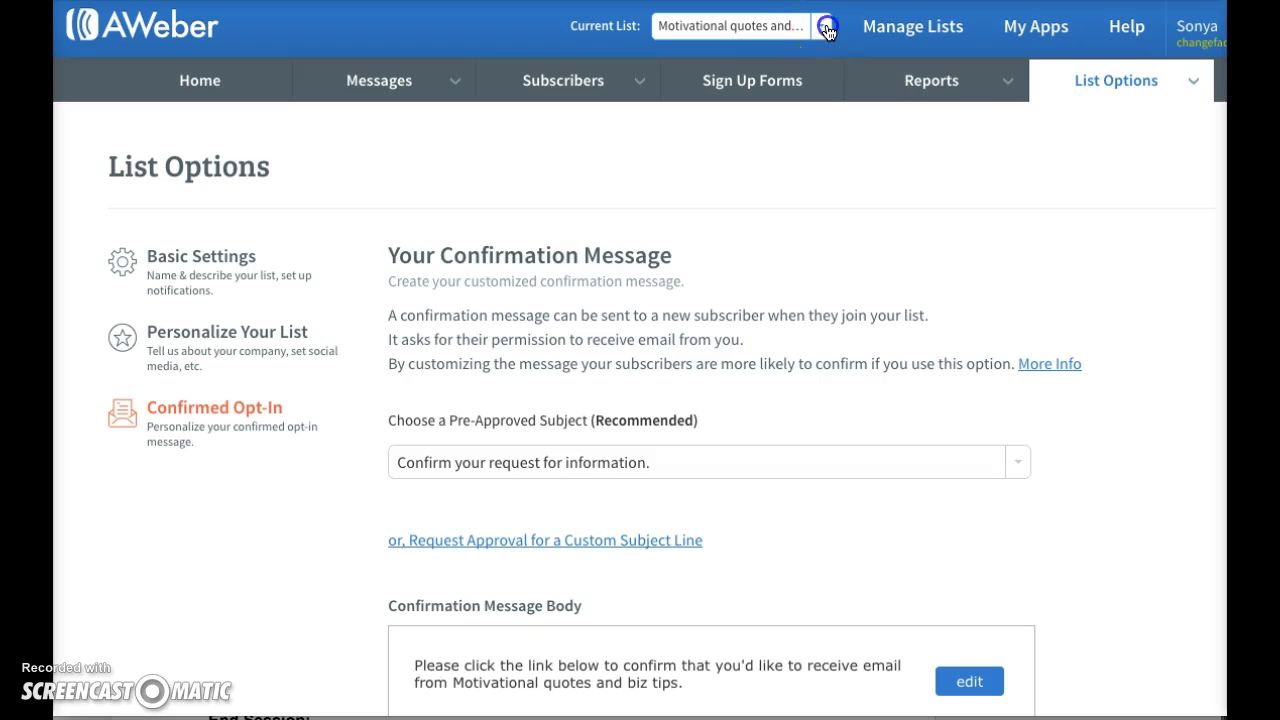
{"action": "left_click", "coordinate": [766, 57]}
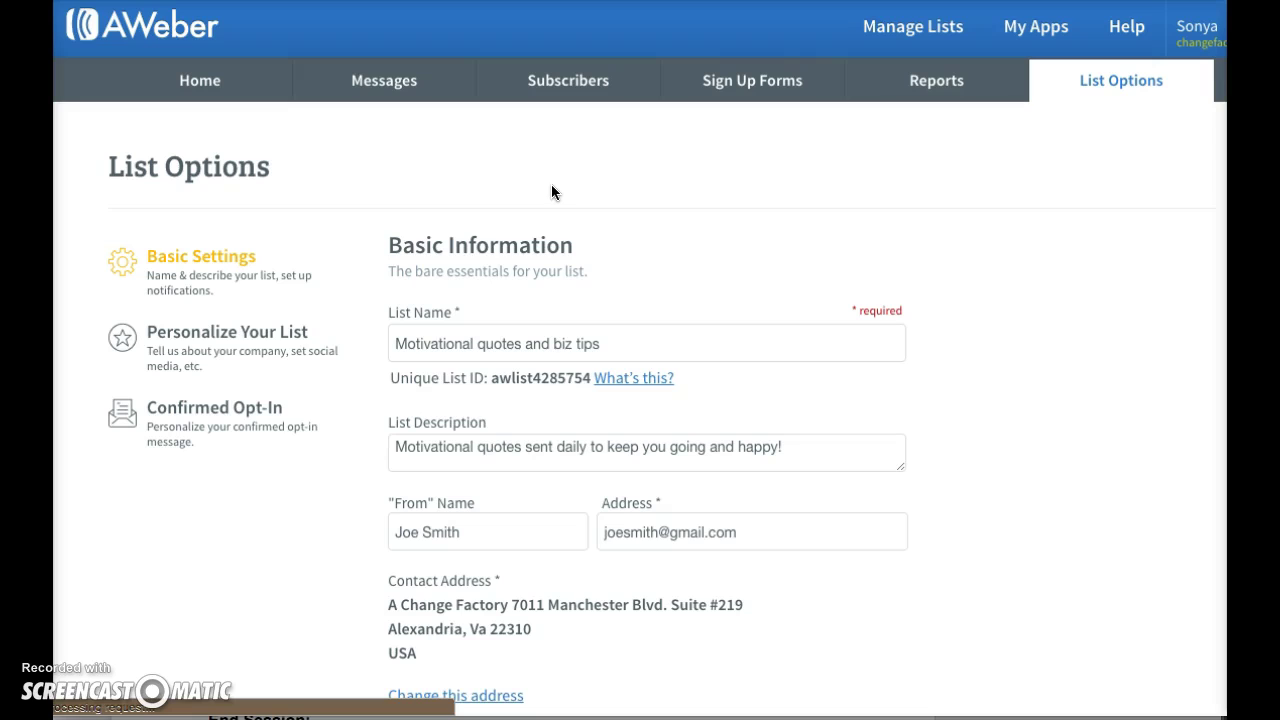
{"action": "left_click", "coordinate": [748, 87]}
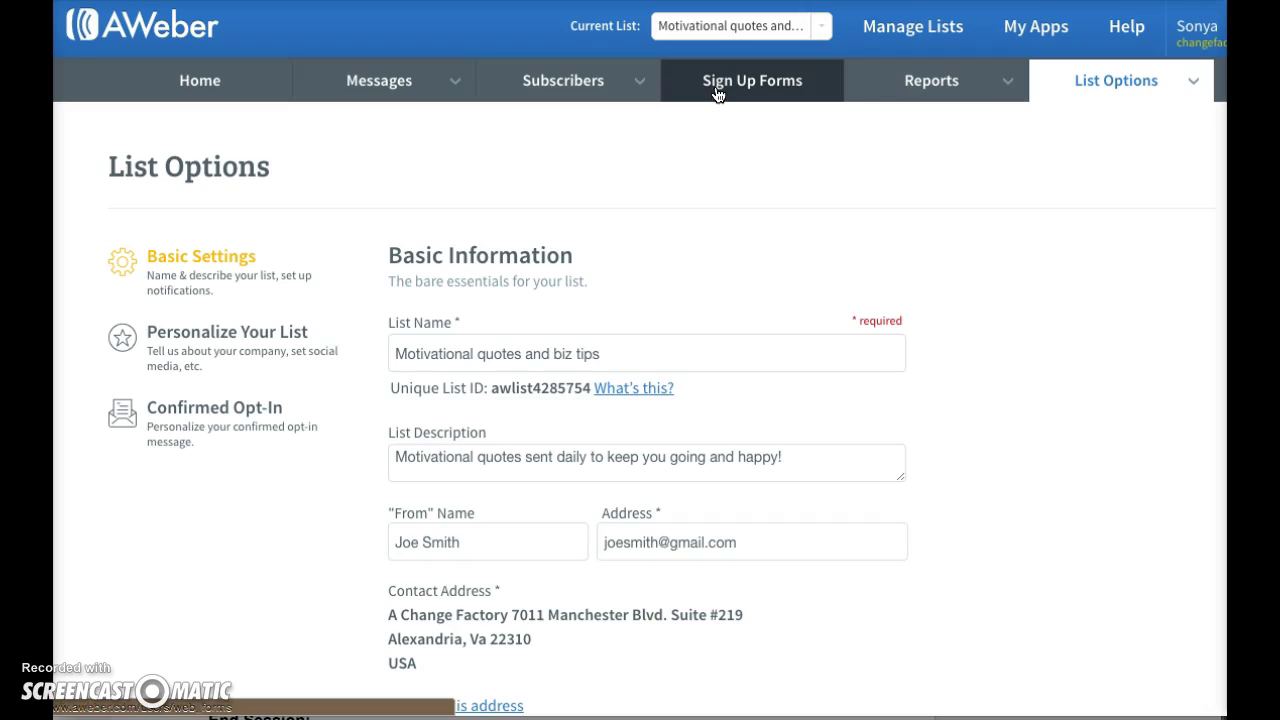
- Go to the Sign Up Forms page for the list
{"action": "left_click", "coordinate": [705, 104]}
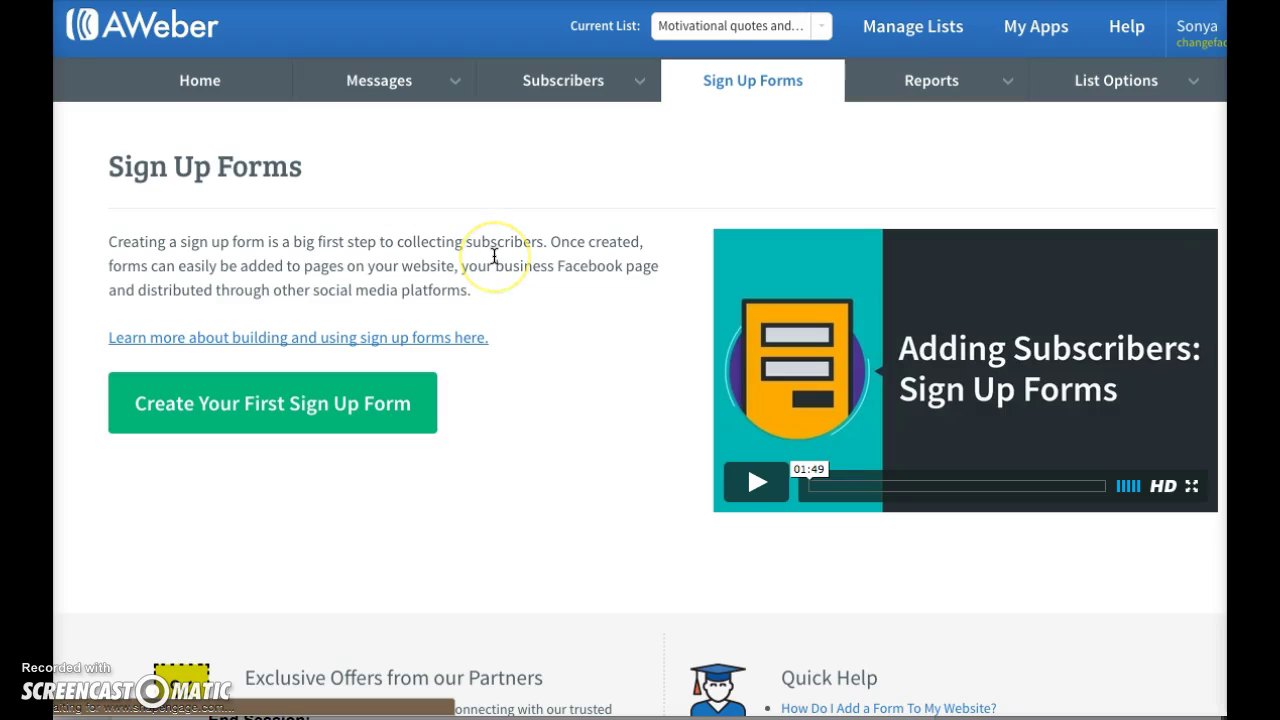
- Create the first sign-up form and view the default Name and Email design
{"action": "left_click", "coordinate": [321, 421]}
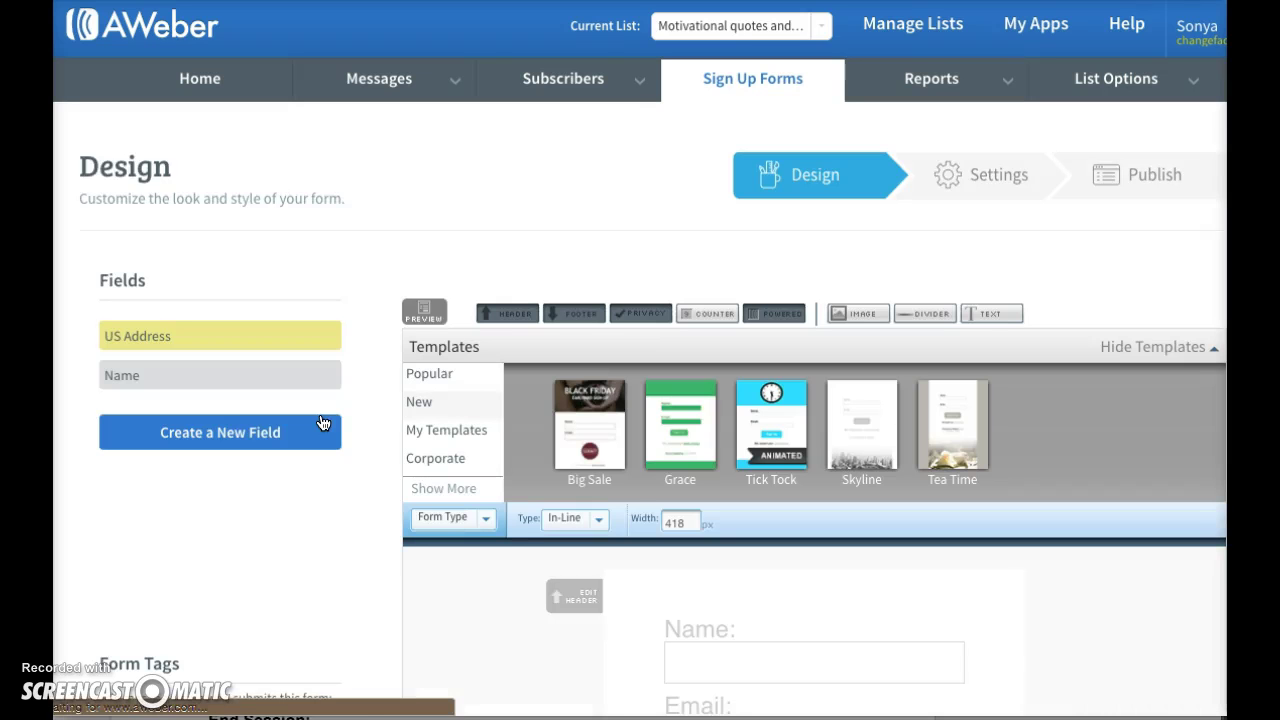
{"action": "scroll", "coordinate": [380, 432], "scroll_direction": "down", "scroll_amount": 3}
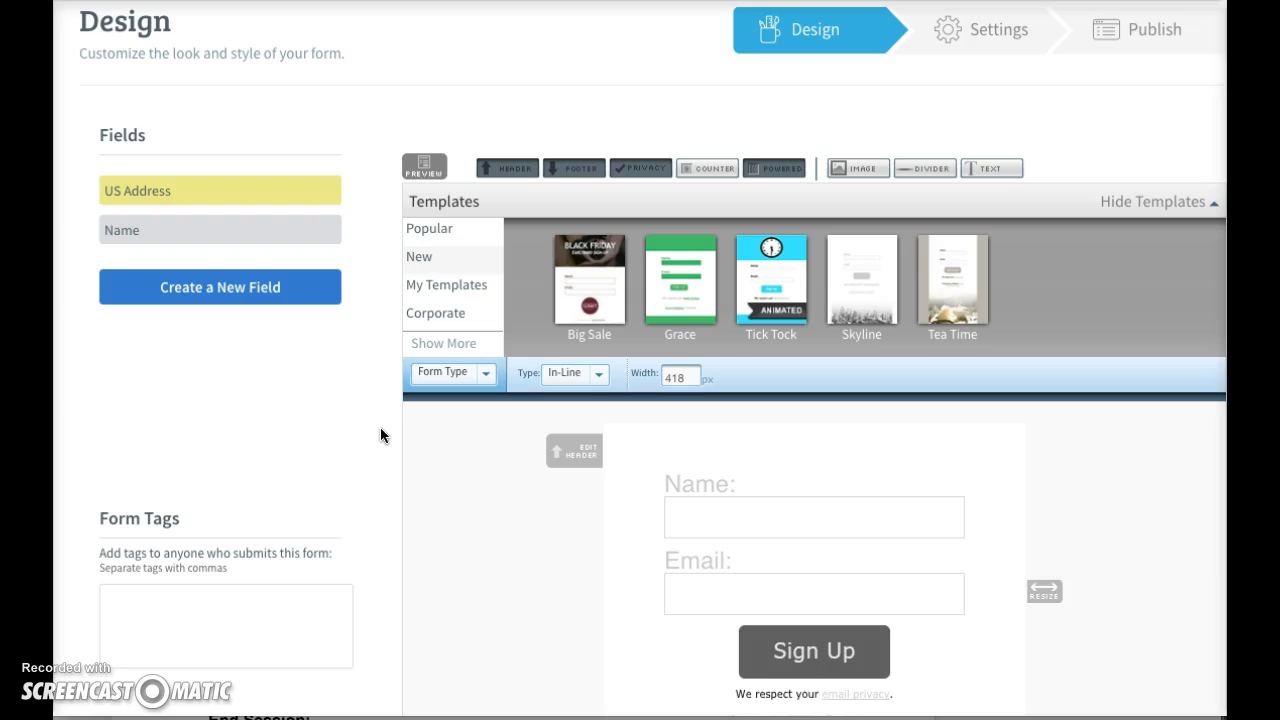
{"action": "left_click", "coordinate": [379, 475]}
{"action": "scroll", "coordinate": [379, 477], "scroll_direction": "up", "scroll_amount": 1}
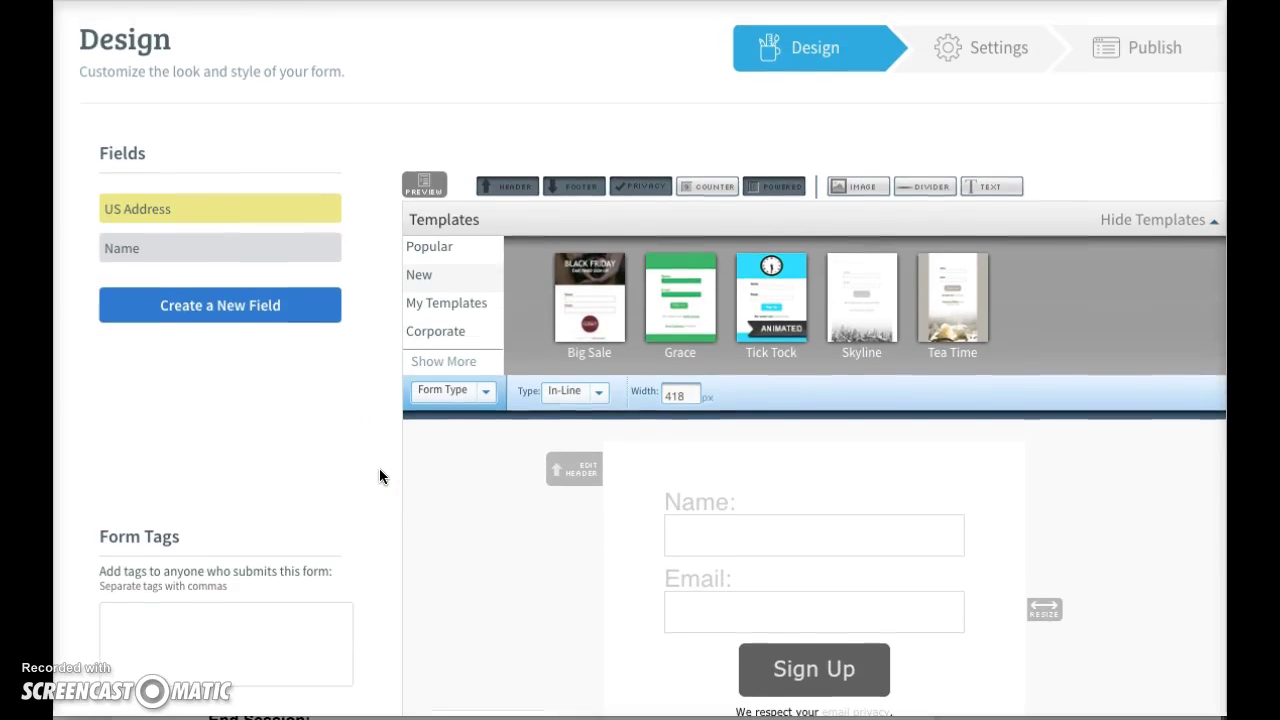
{"action": "left_click", "coordinate": [447, 306]}
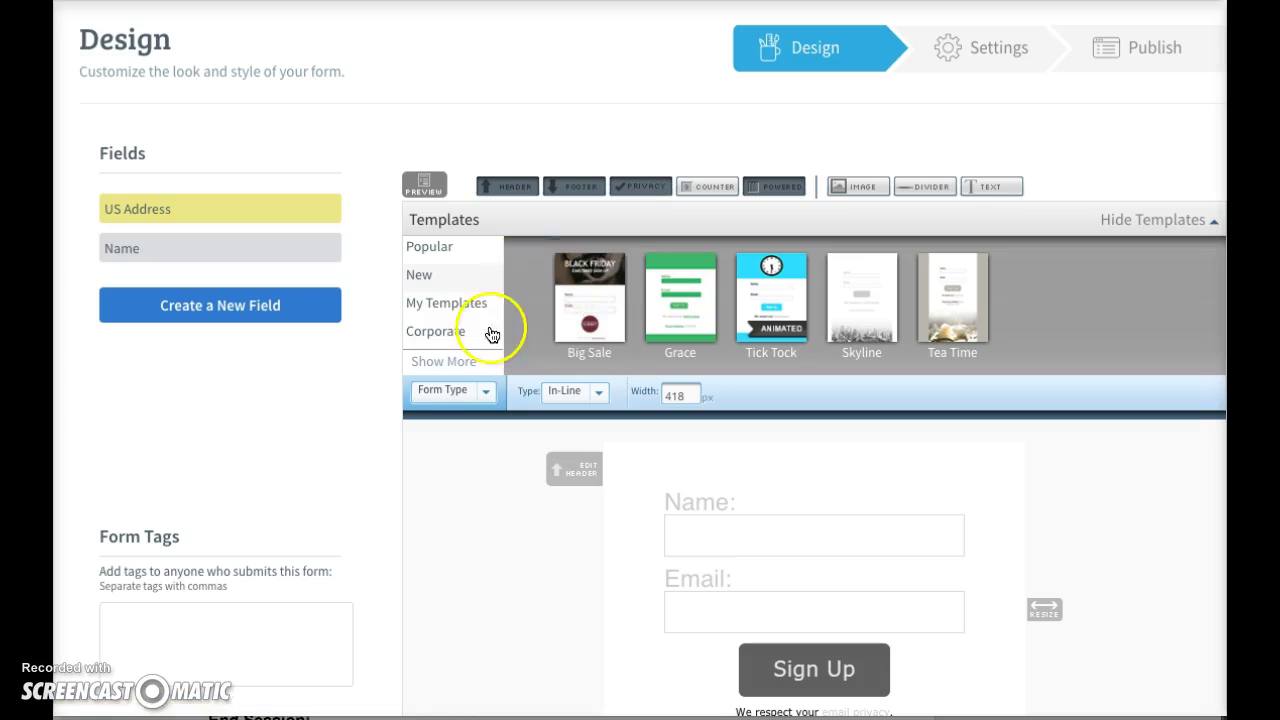
- Browse the Consulting templates and preview Attitude in Blue, with Green, Navy and Teal variants
{"action": "left_click", "coordinate": [462, 360]}
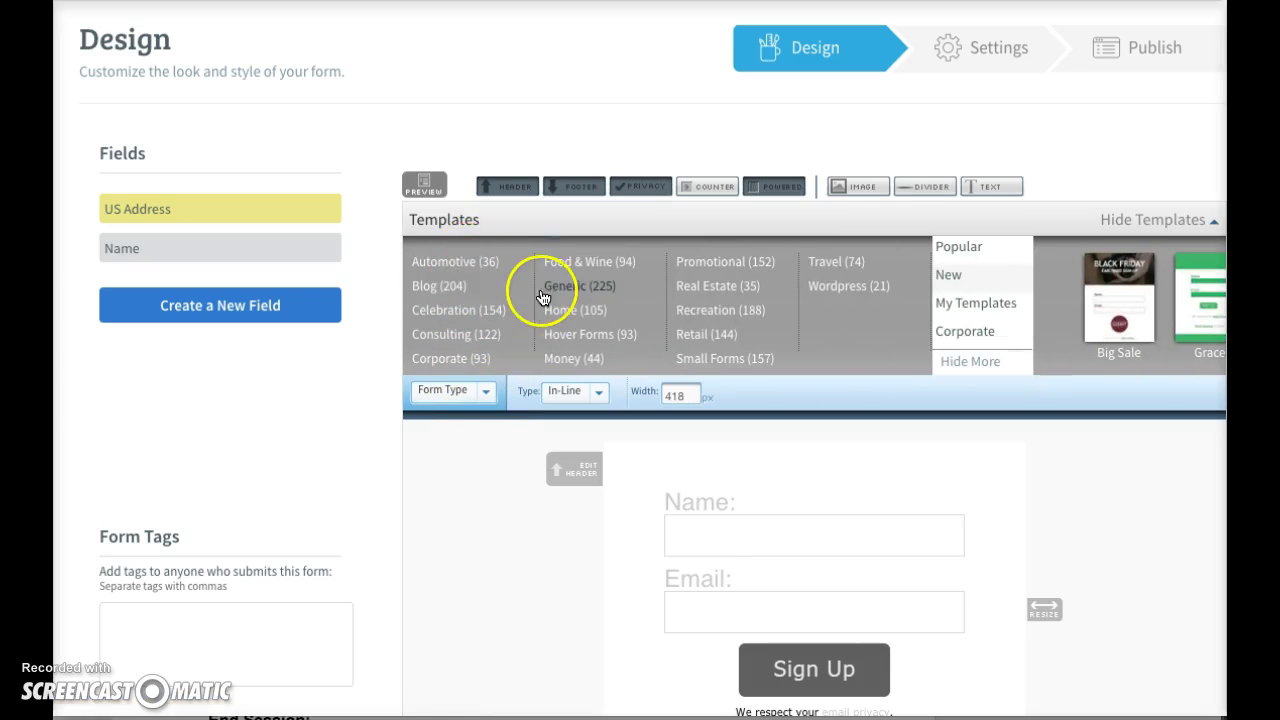
{"action": "scroll", "coordinate": [530, 337], "scroll_direction": "down", "scroll_amount": 1}
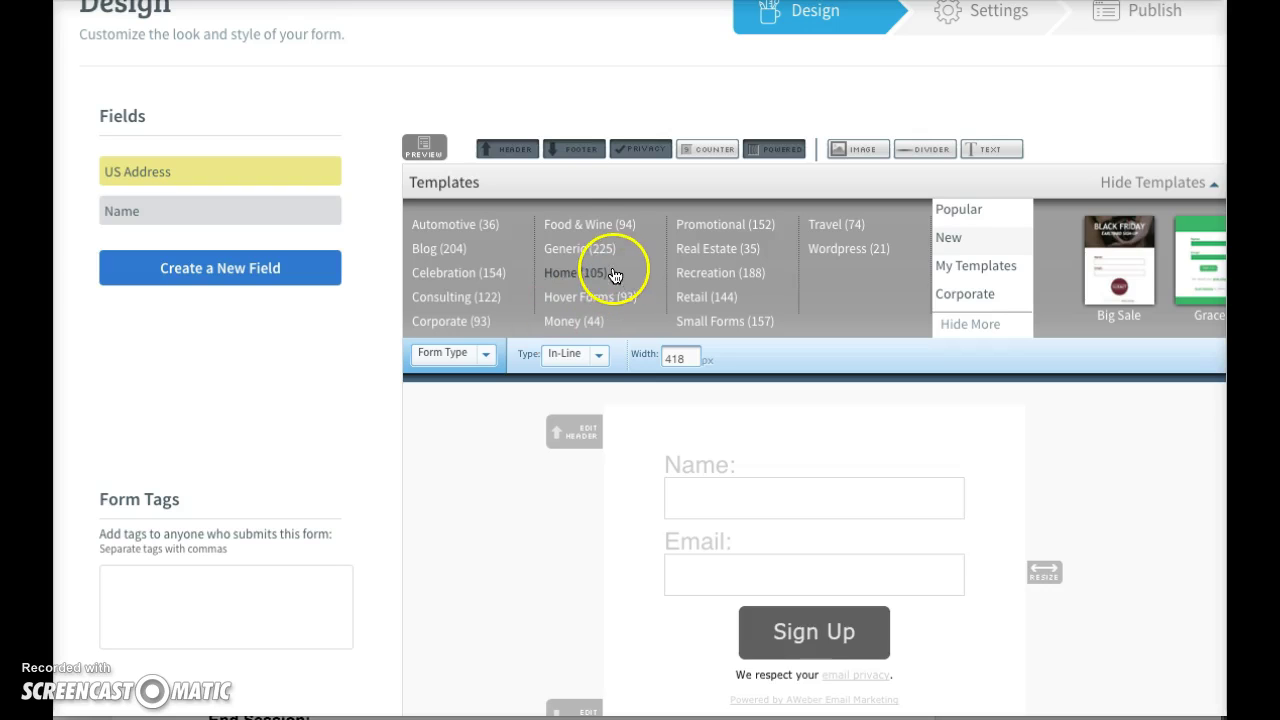
{"action": "left_click", "coordinate": [485, 292]}
{"action": "left_click", "coordinate": [460, 292]}
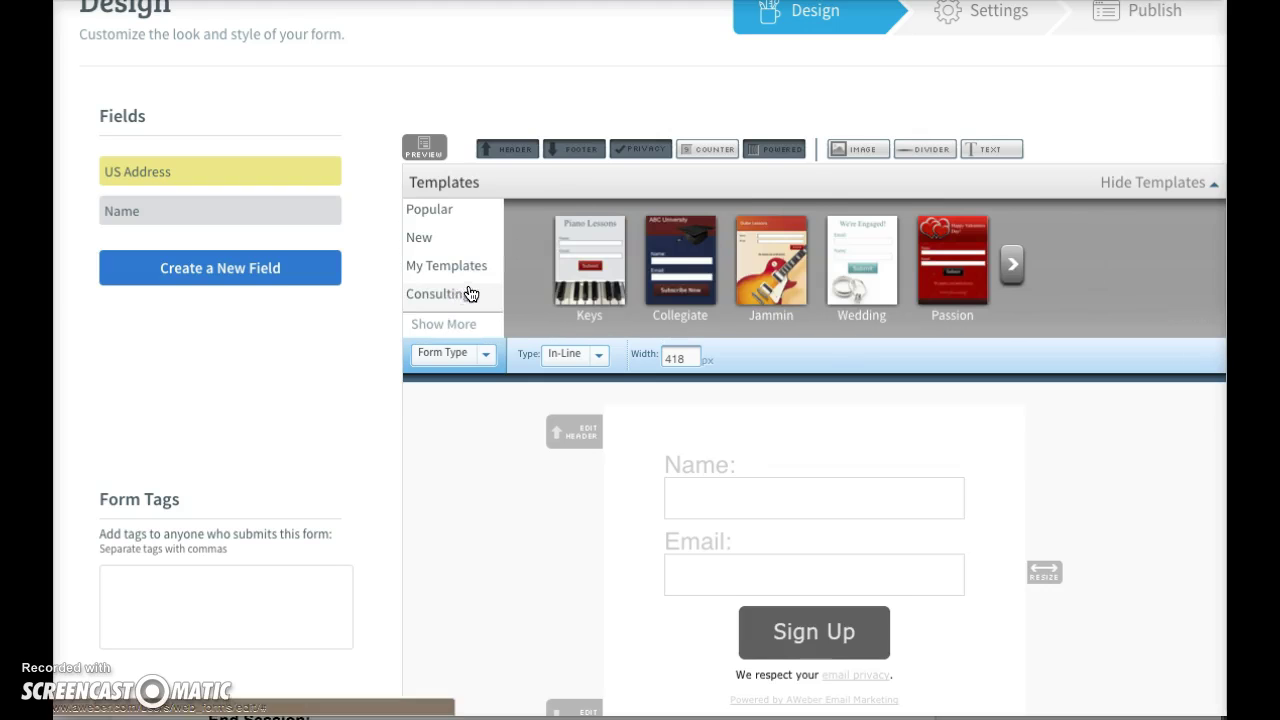
{"action": "left_click", "coordinate": [1010, 264]}
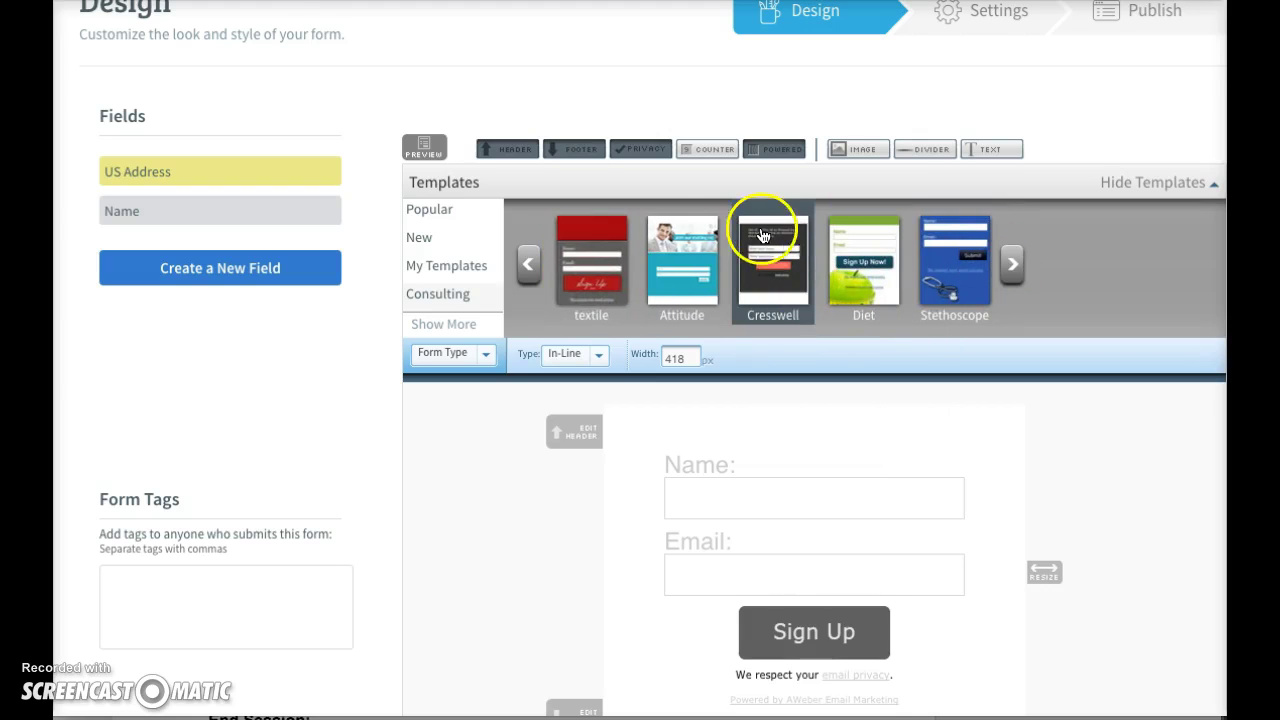
{"action": "left_click", "coordinate": [677, 284]}
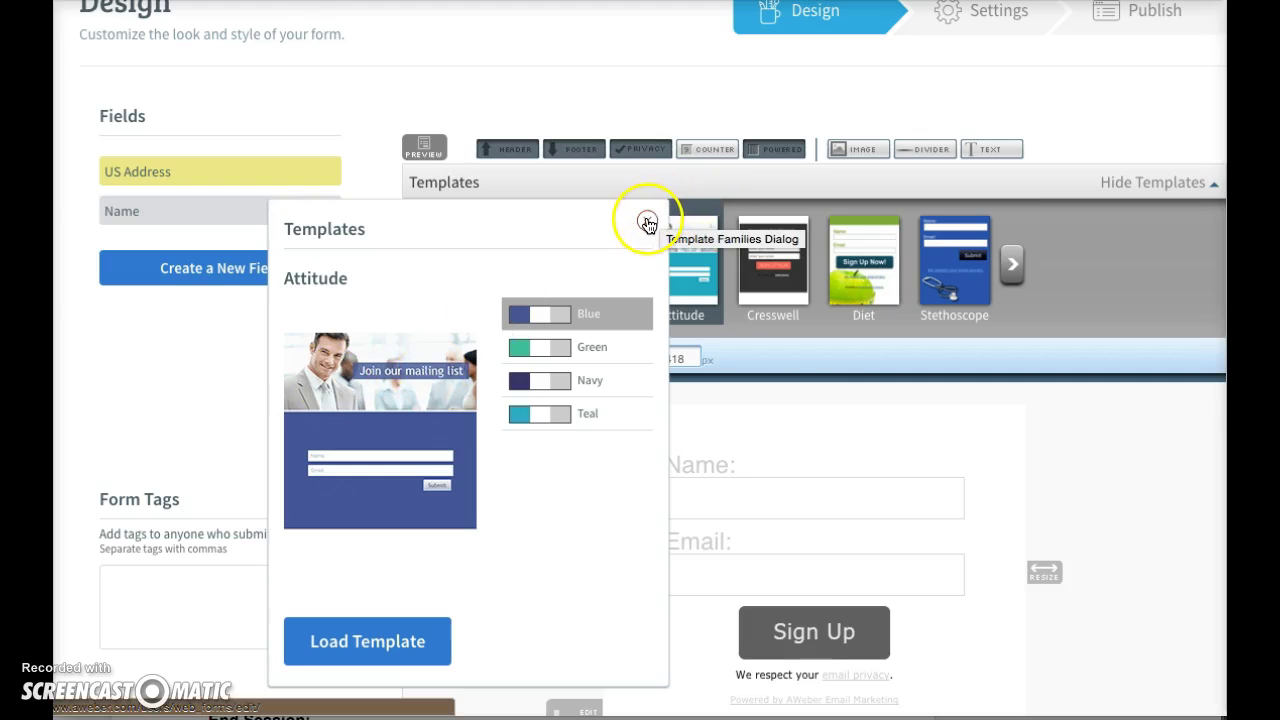
- Compare the fighter template's colour schemes and settle on yellow spider
{"action": "left_click", "coordinate": [647, 224]}
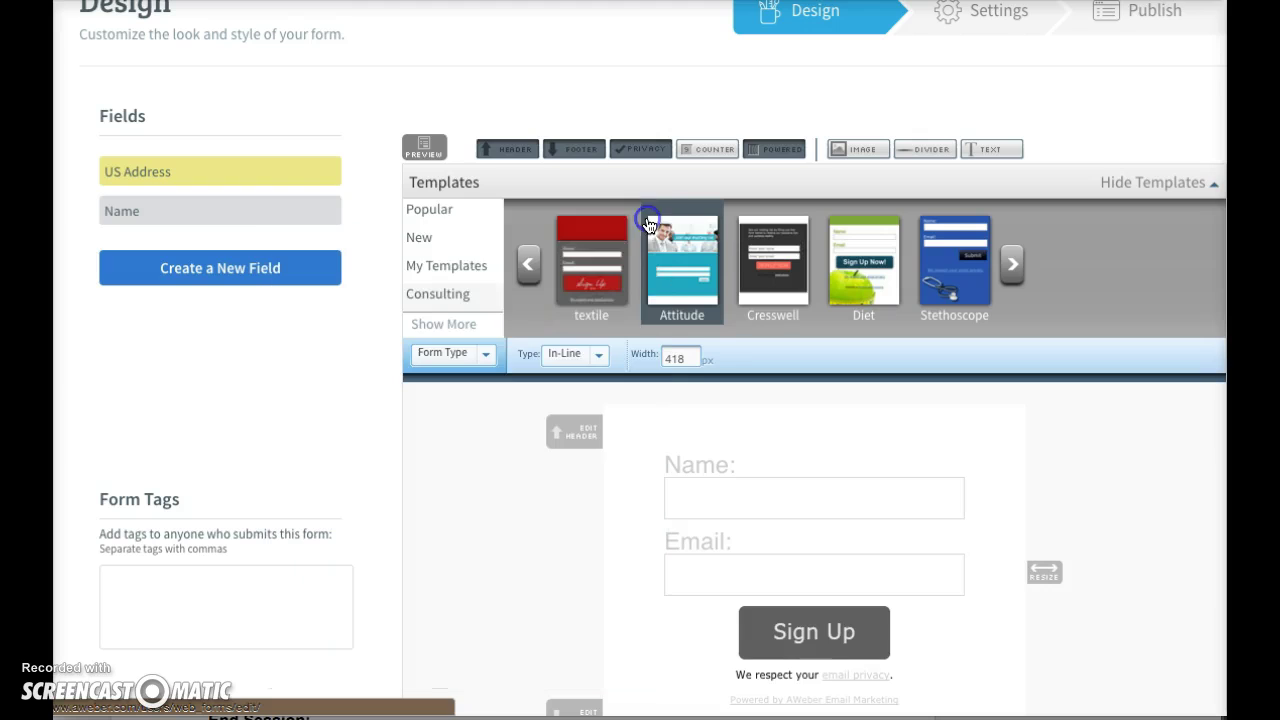
{"action": "left_click", "coordinate": [996, 276]}
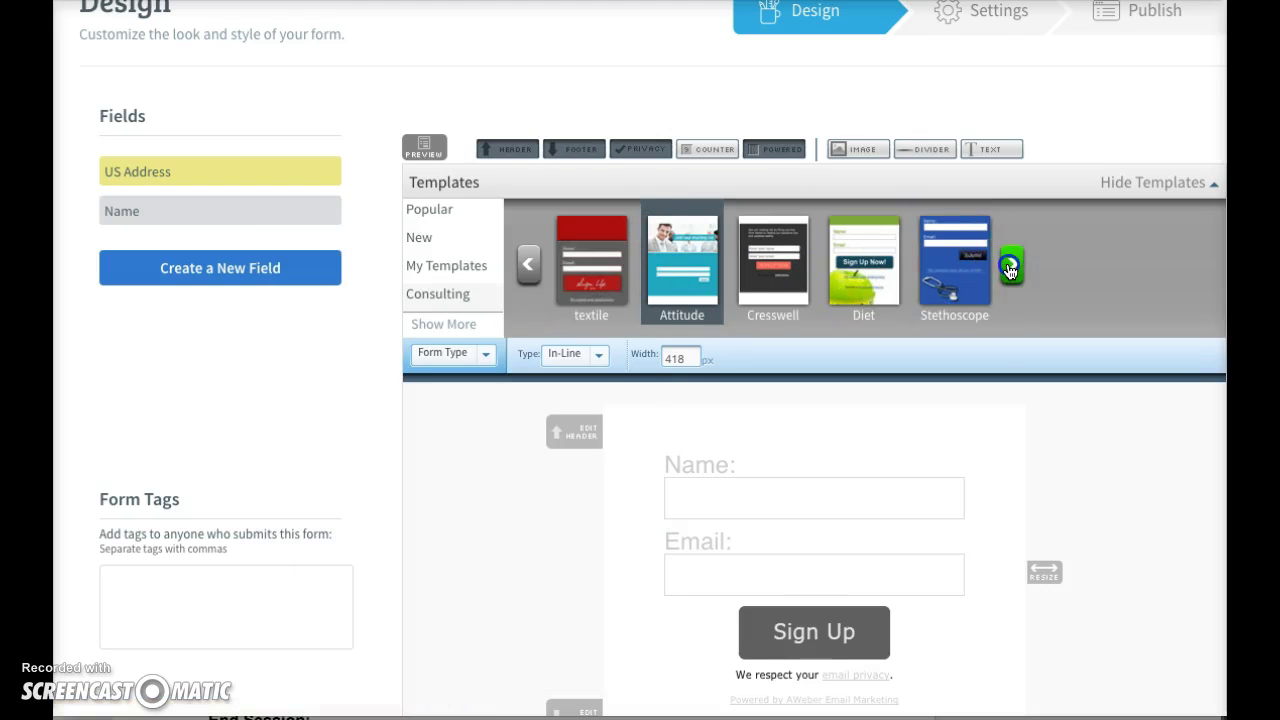
{"action": "left_click", "coordinate": [809, 296]}
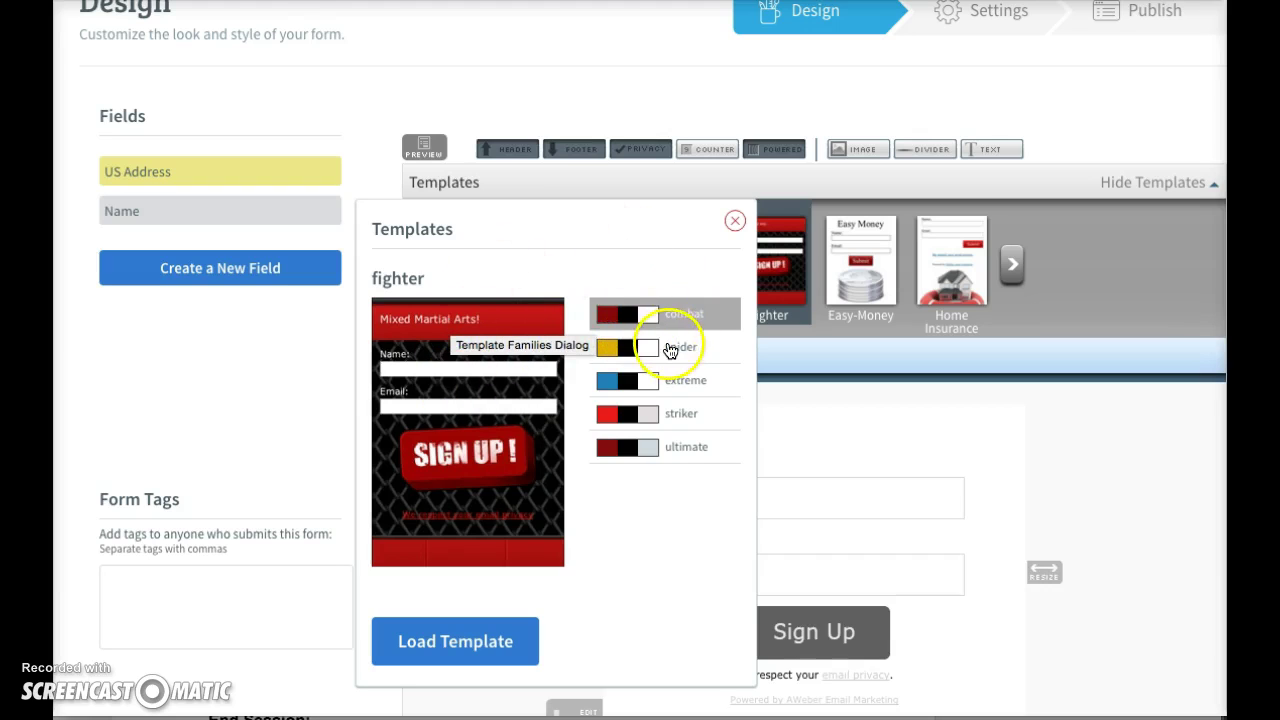
{"action": "left_click", "coordinate": [668, 347]}
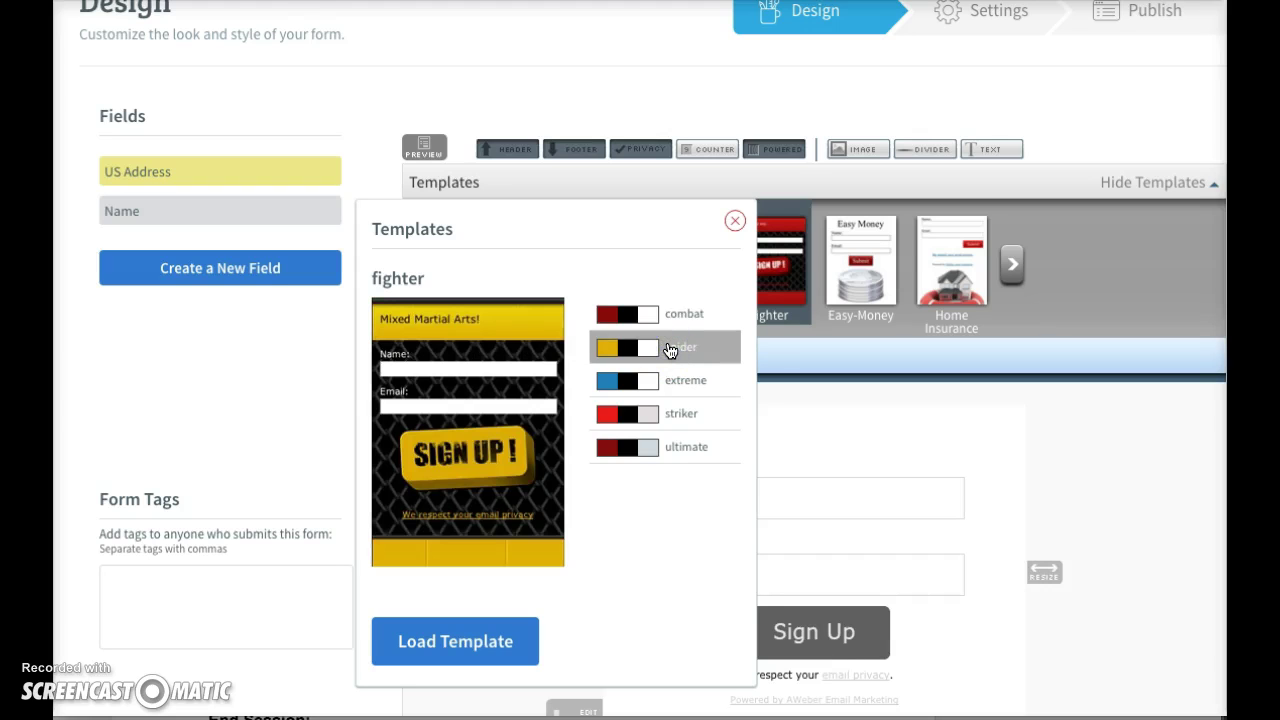
{"action": "left_click", "coordinate": [655, 381]}
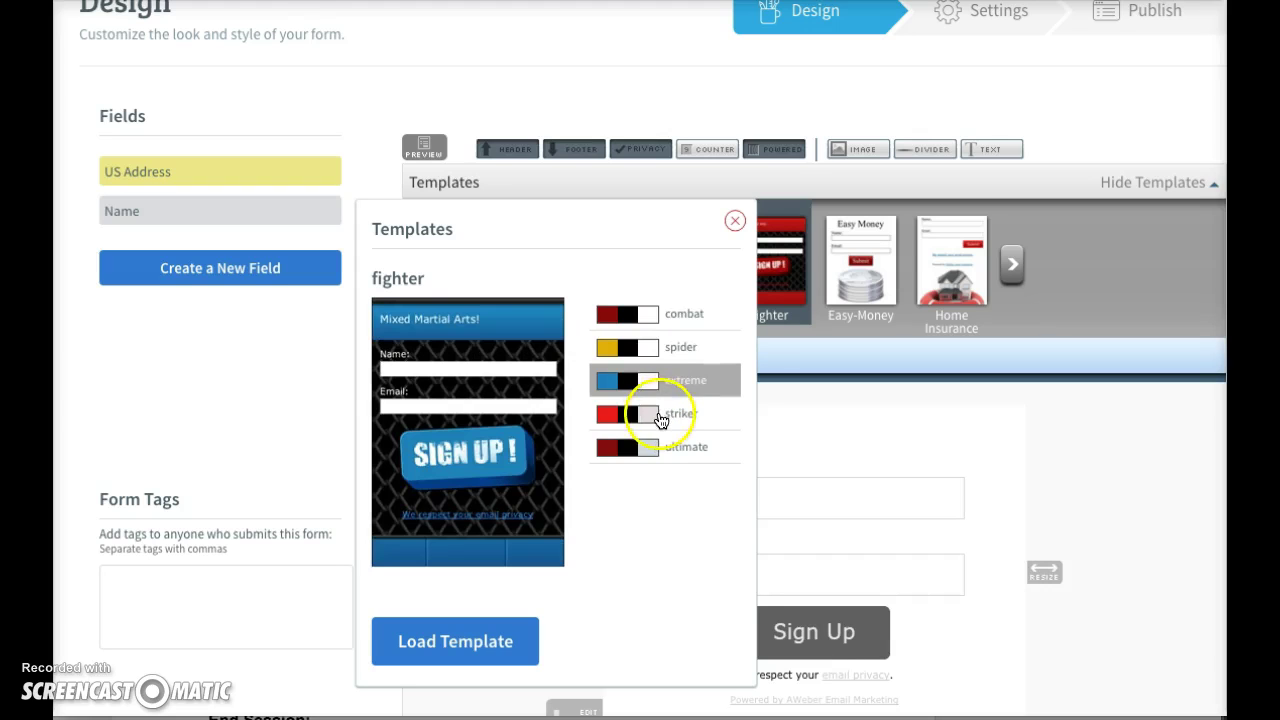
{"action": "left_click", "coordinate": [660, 416]}
{"action": "left_click", "coordinate": [660, 447]}
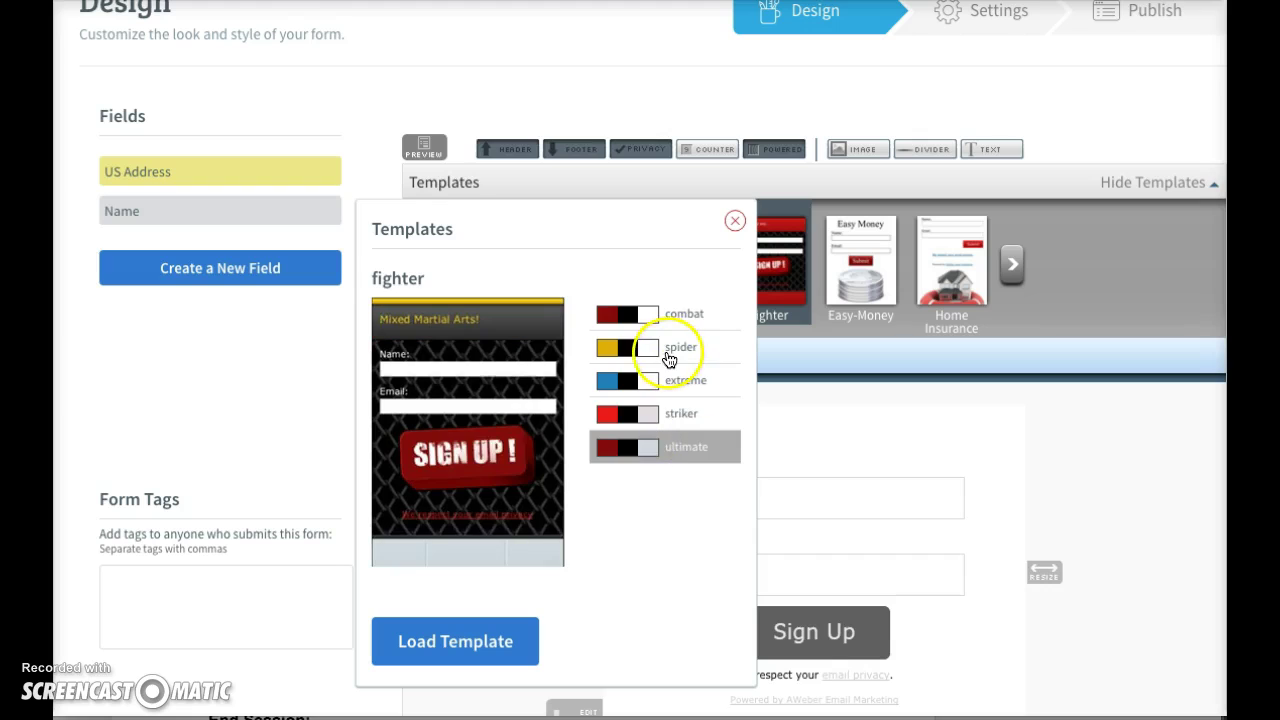
{"action": "left_click", "coordinate": [668, 352]}
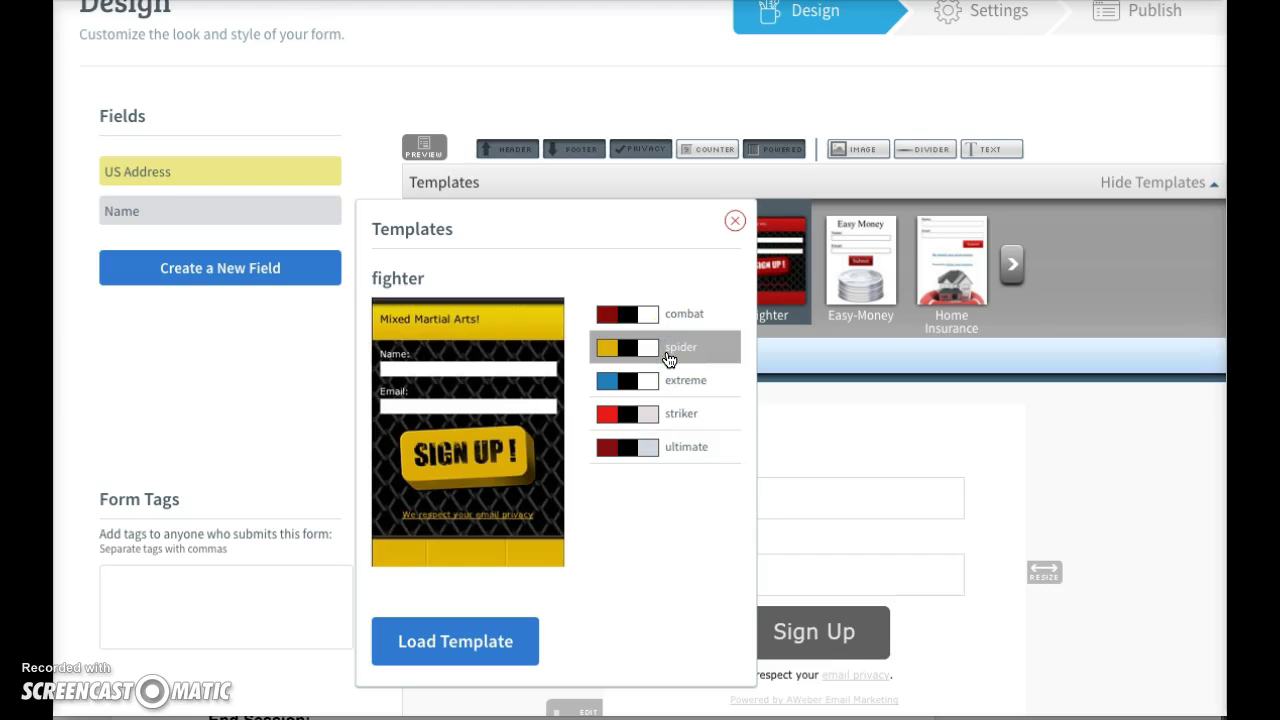
- Load the yellow spider fighter template and widen the form to 325 px
{"action": "left_click", "coordinate": [483, 638]}
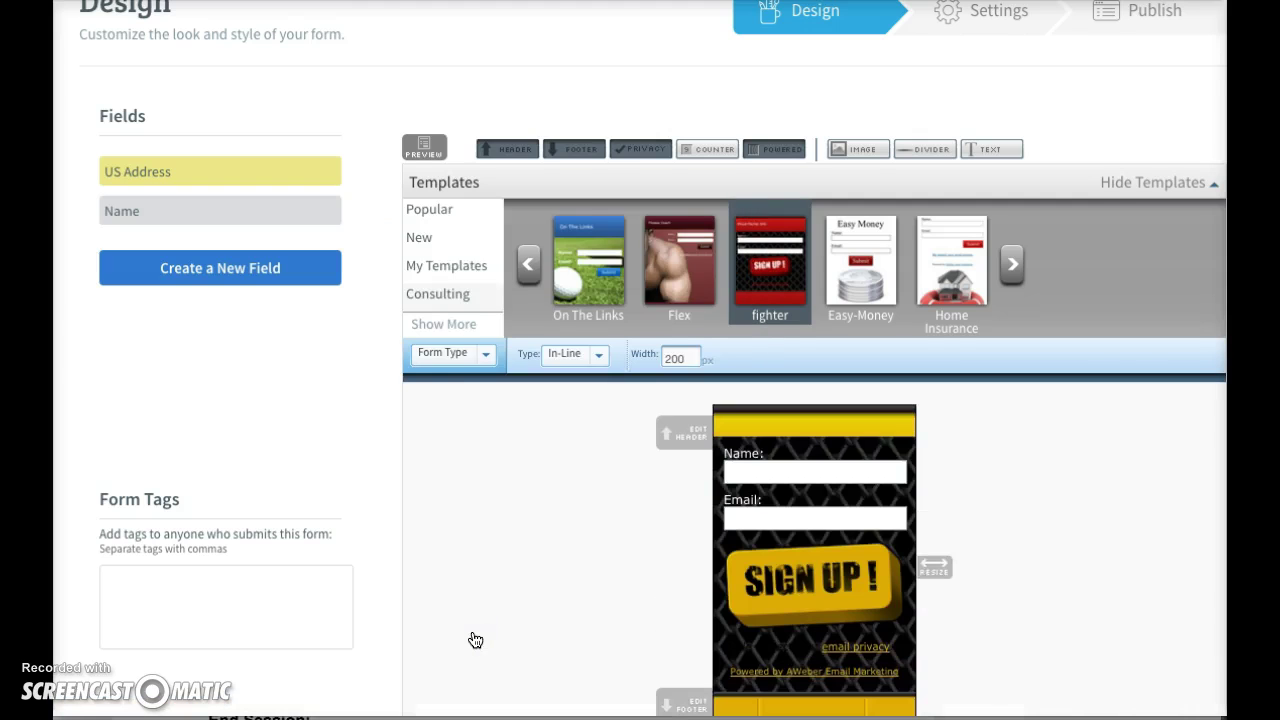
{"action": "scroll", "coordinate": [475, 640], "scroll_direction": "down", "scroll_amount": 3}
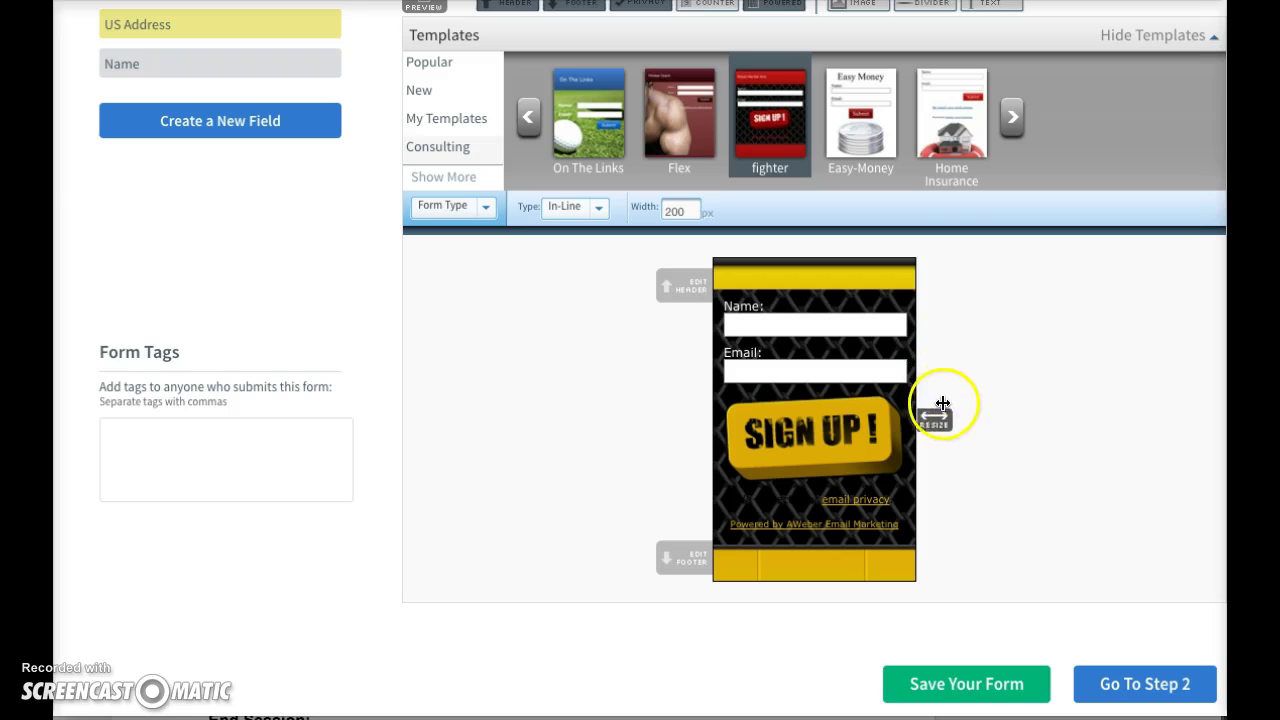
{"action": "left_click_drag", "start_coordinate": [938, 418], "coordinate": [1068, 414]}
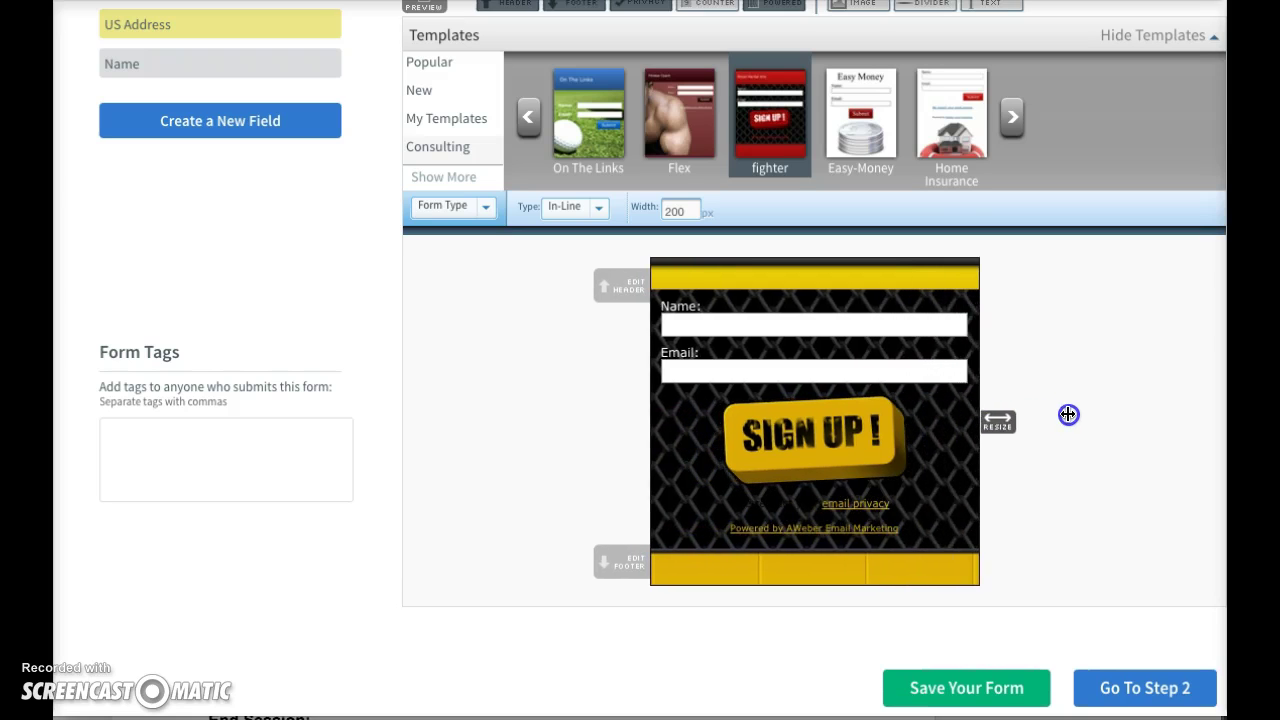
- Write the header headline 'Get Hard Core Inspiration Daily! Stay Motivated and Never Give Up!'
{"action": "left_click", "coordinate": [627, 286]}
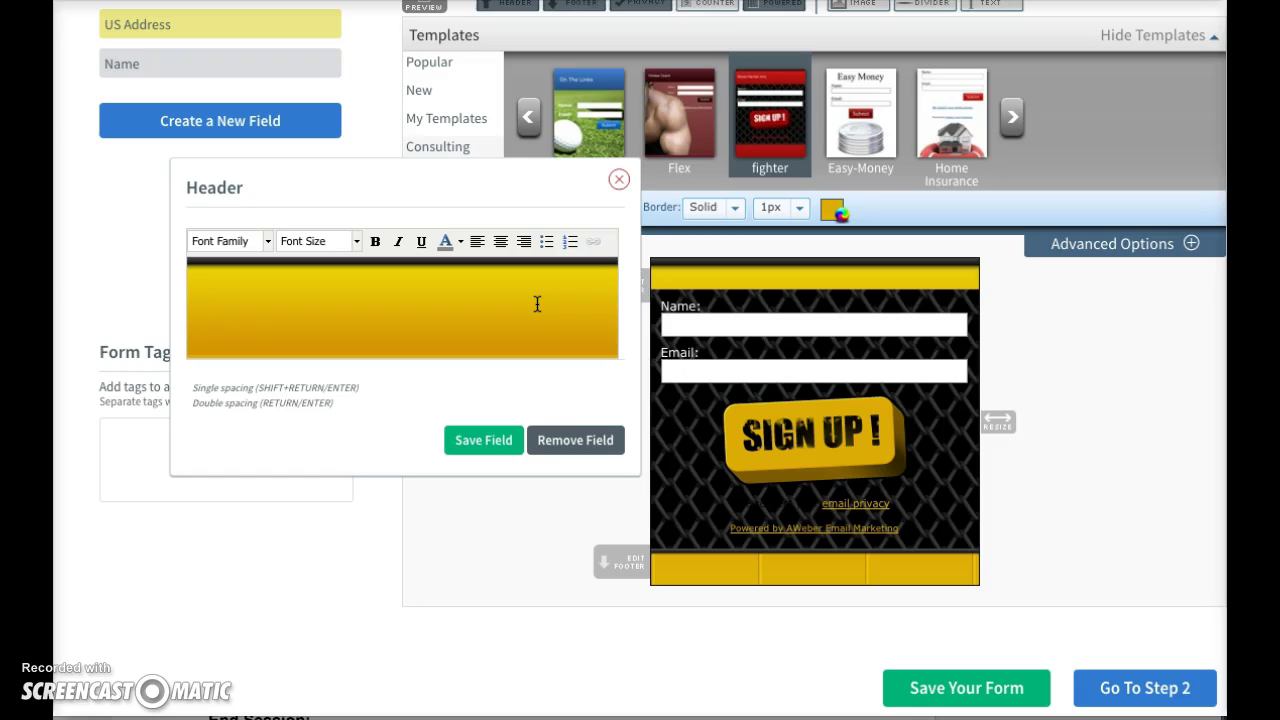
{"action": "type", "text": "Hard Core In"}
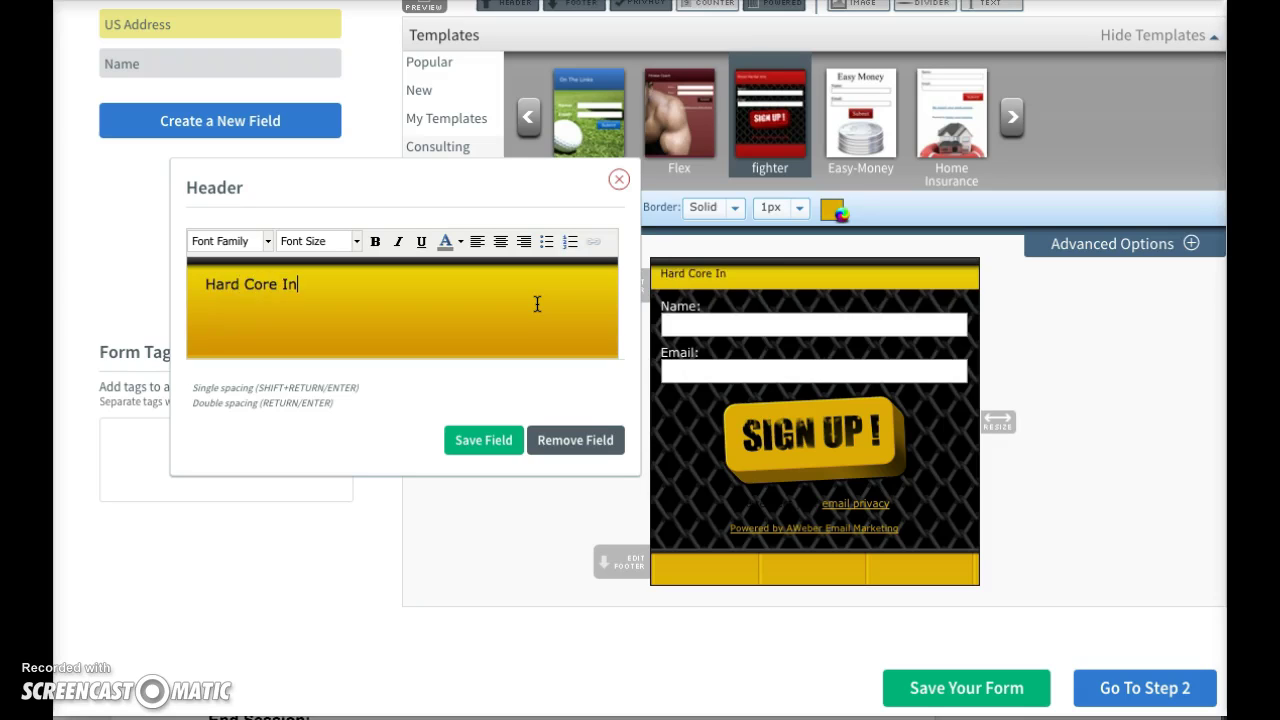
{"action": "type", "text": "spiraatio"}
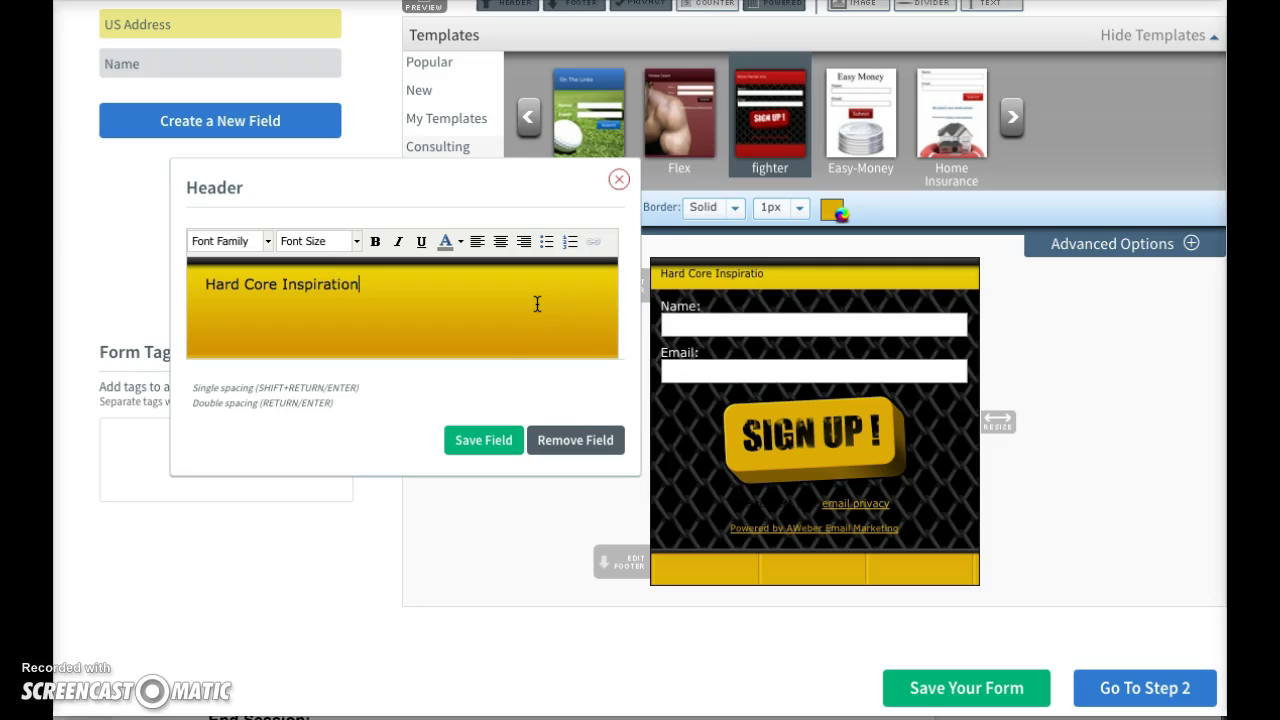
{"action": "type", "text": "n Daily!"}
{"action": "left_click", "coordinate": [206, 286]}
{"action": "type", "text": "Cet"}
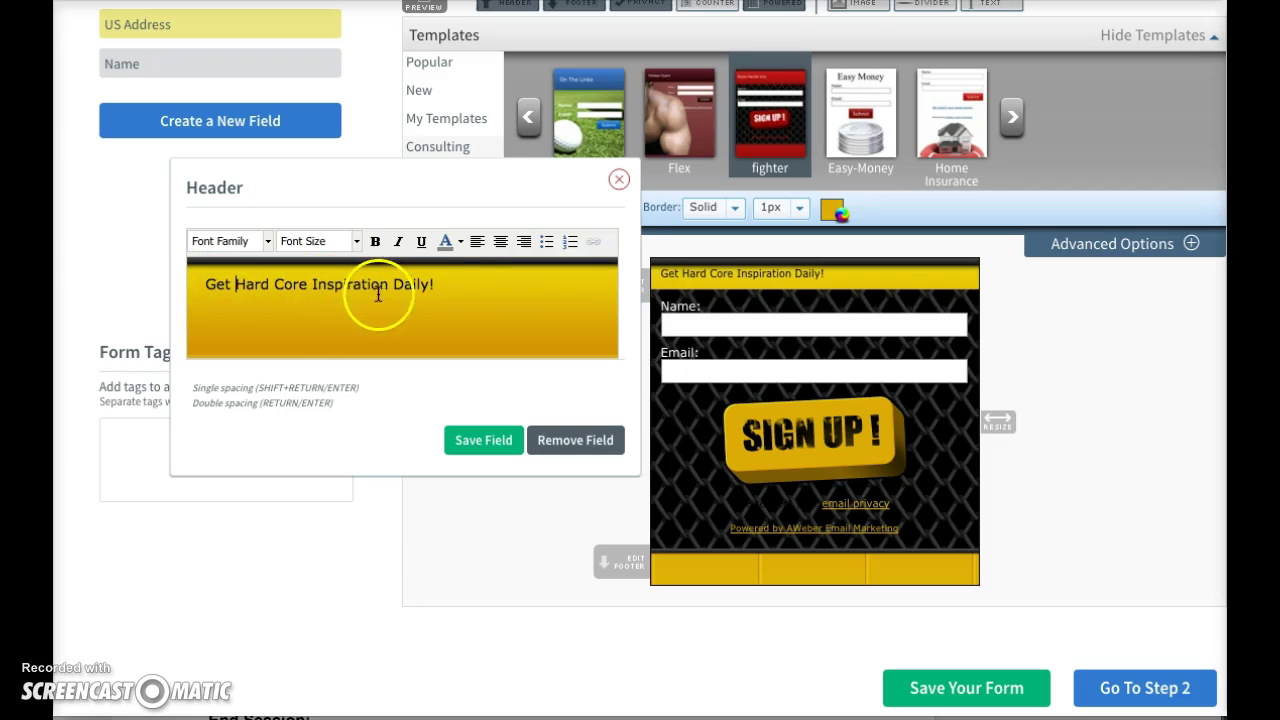
{"action": "left_click", "coordinate": [469, 289]}
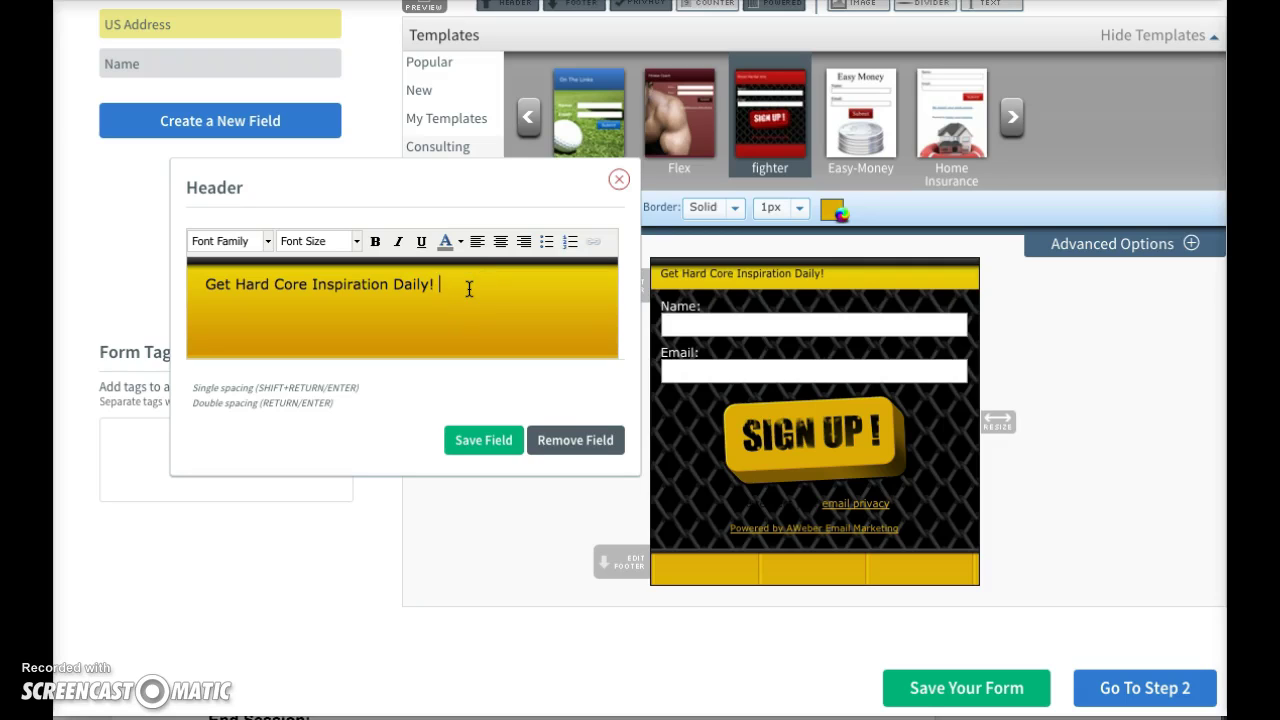
{"action": "type", "text": "Stay Motivated and Never Give Up!"}
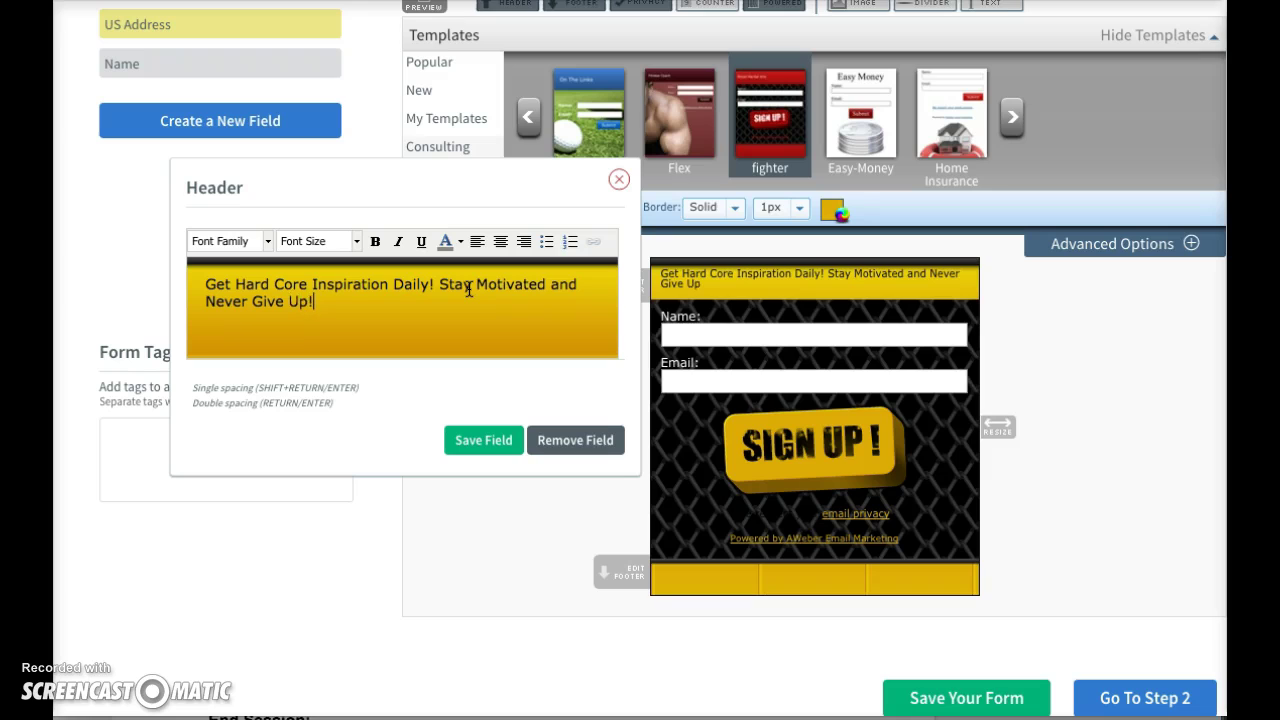
- Make the header text bold, centred and 18px, then save the header
{"action": "left_click_drag", "start_coordinate": [406, 297], "coordinate": [219, 281]}
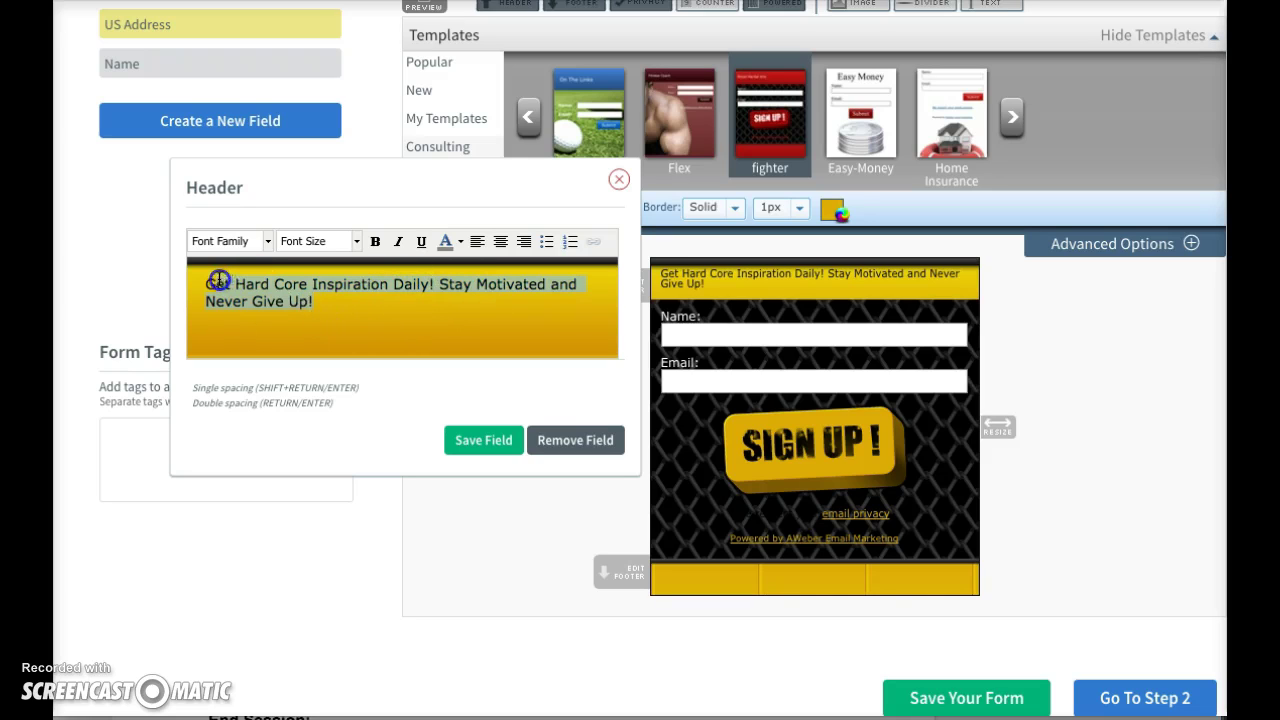
{"action": "left_click", "coordinate": [375, 242]}
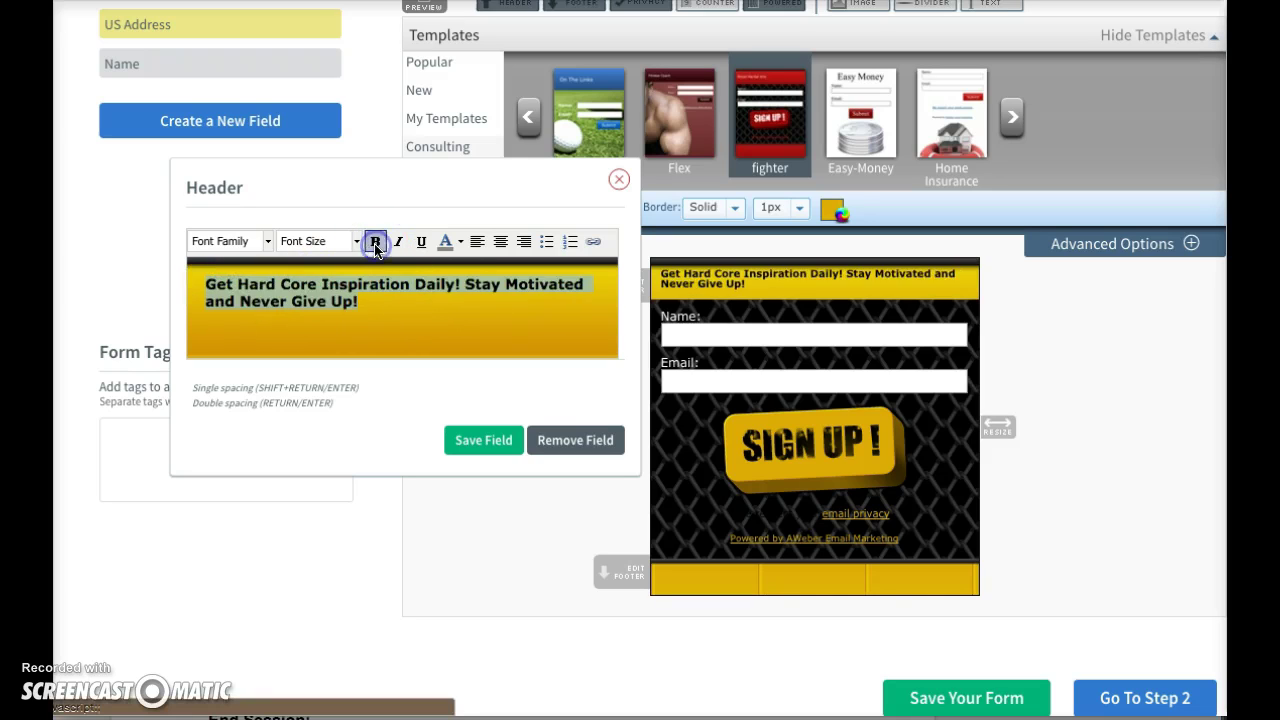
{"action": "left_click", "coordinate": [500, 242]}
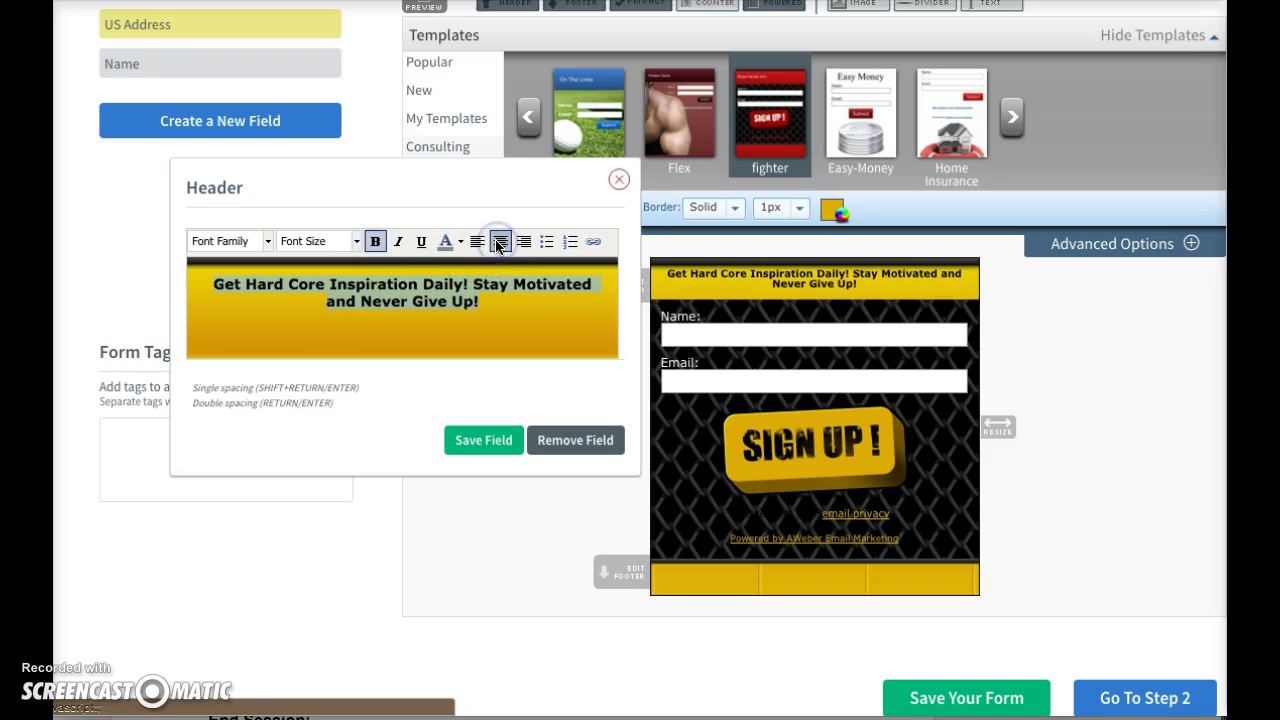
{"action": "left_click", "coordinate": [356, 244]}
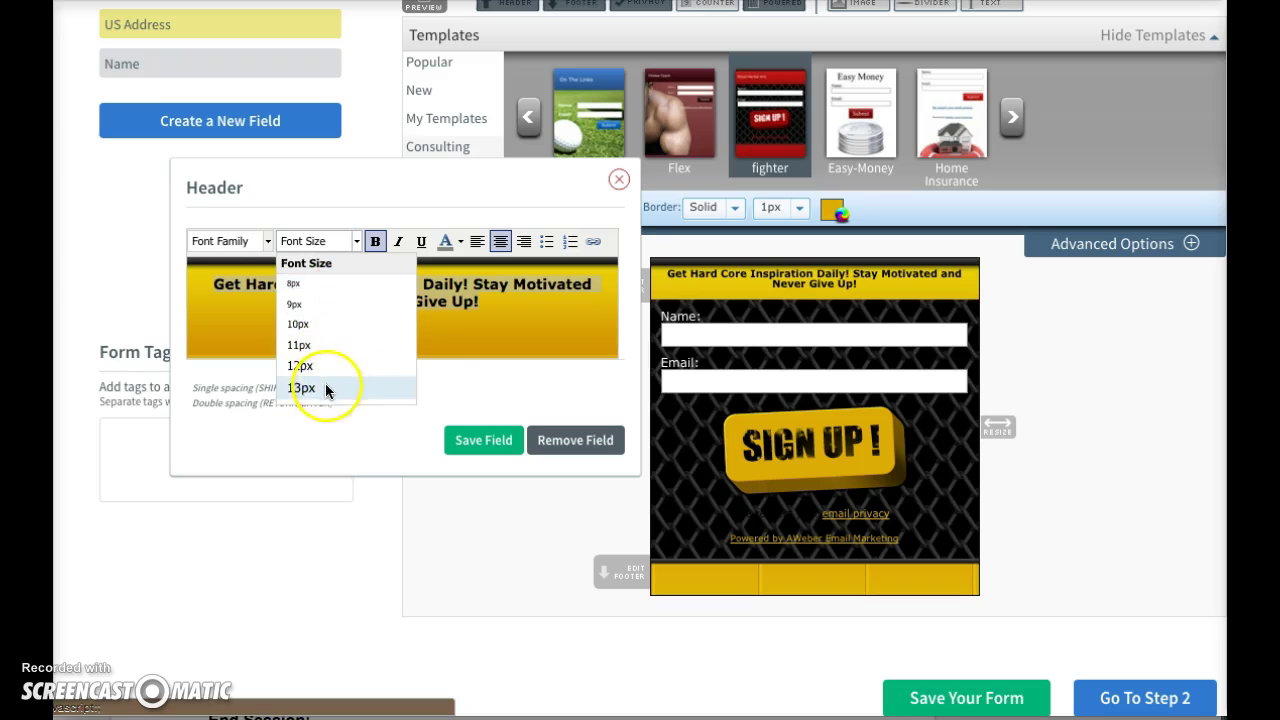
{"action": "left_click", "coordinate": [325, 388]}
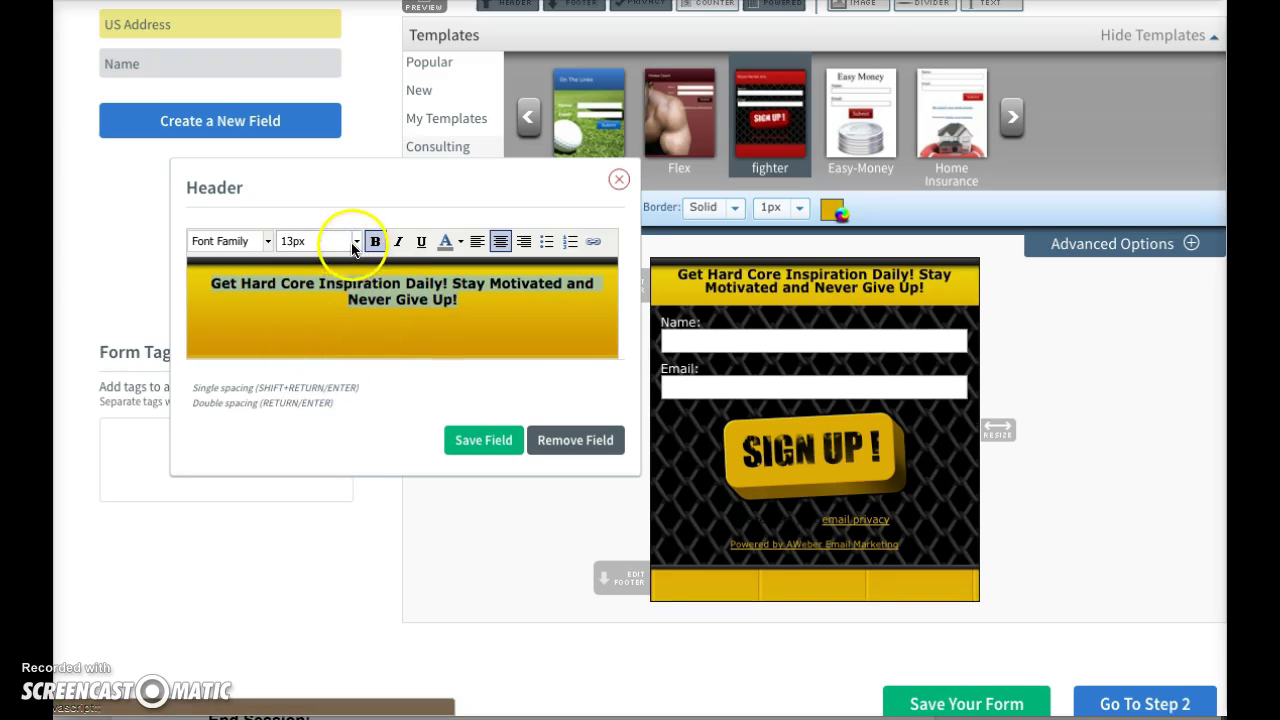
{"action": "left_click", "coordinate": [355, 244]}
{"action": "scroll", "coordinate": [325, 388], "scroll_direction": "down", "scroll_amount": 1}
{"action": "left_click", "coordinate": [325, 388]}
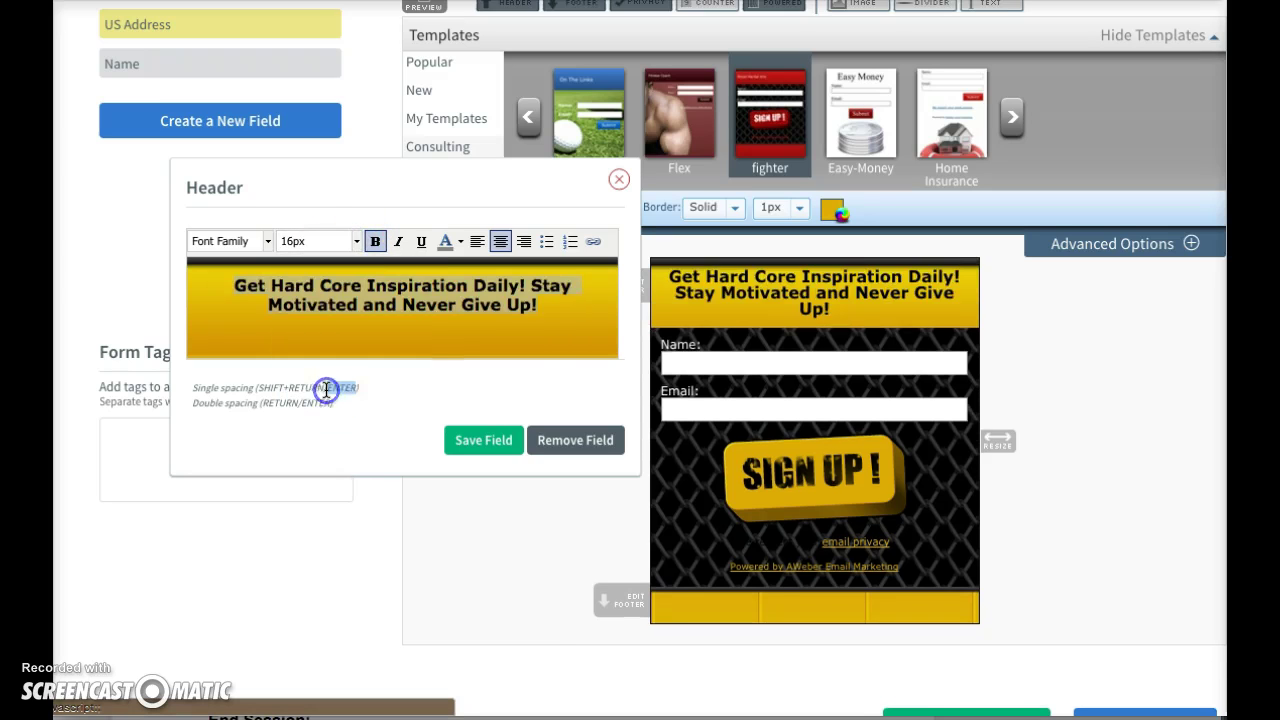
{"action": "left_click", "coordinate": [355, 242]}
{"action": "scroll", "coordinate": [349, 349], "scroll_direction": "down", "scroll_amount": 2}
{"action": "left_click", "coordinate": [335, 390]}
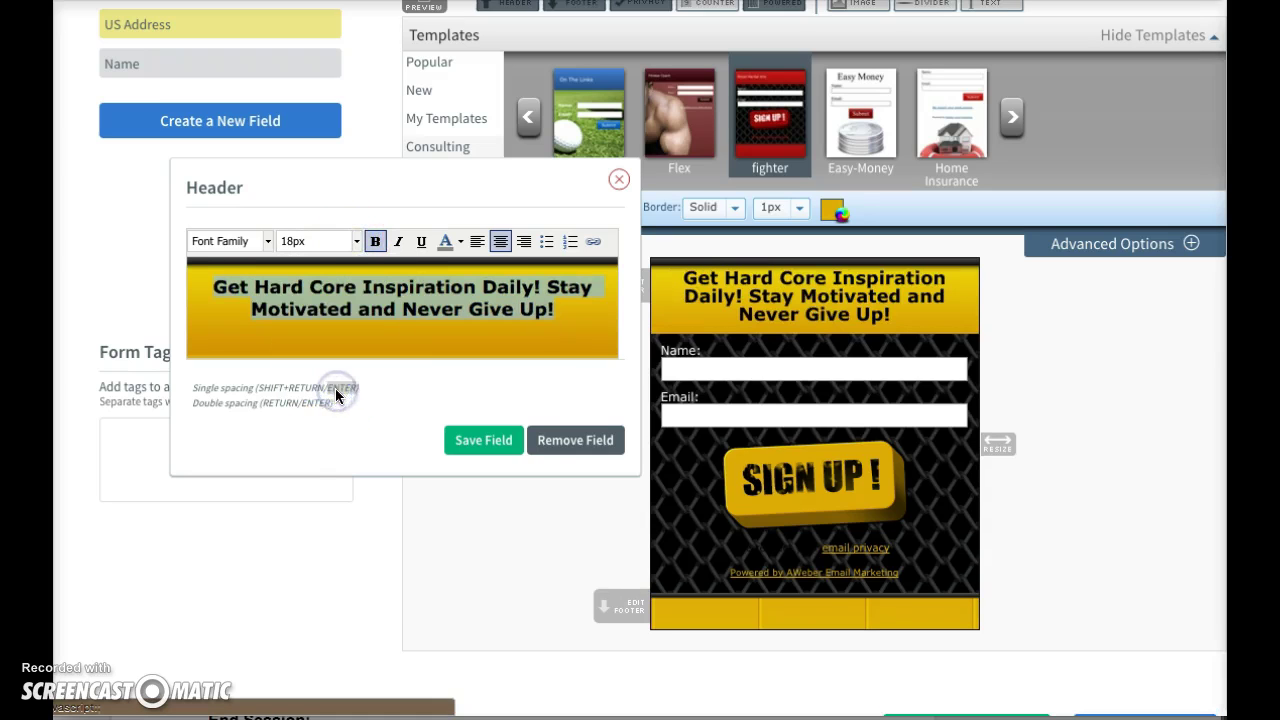
{"action": "left_click", "coordinate": [506, 438]}
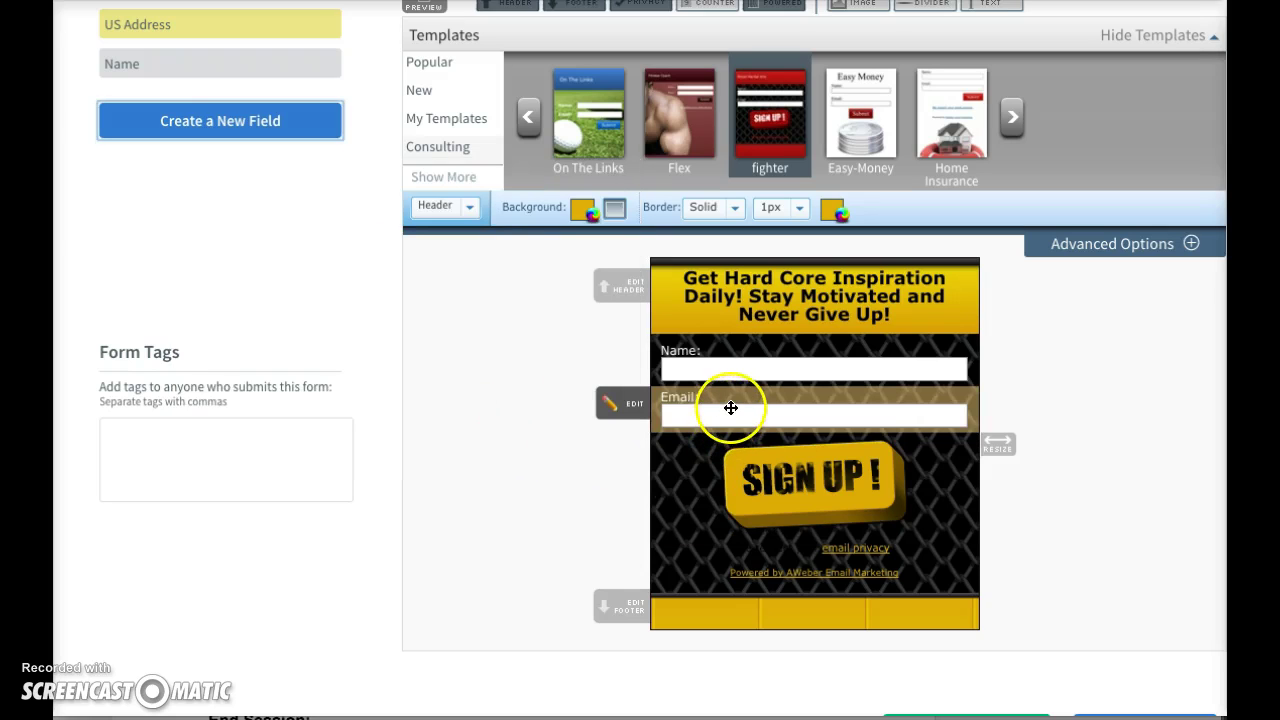
{"action": "left_click", "coordinate": [680, 404]}
- Create a new custom field named Phone Number
{"action": "left_click", "coordinate": [530, 438]}
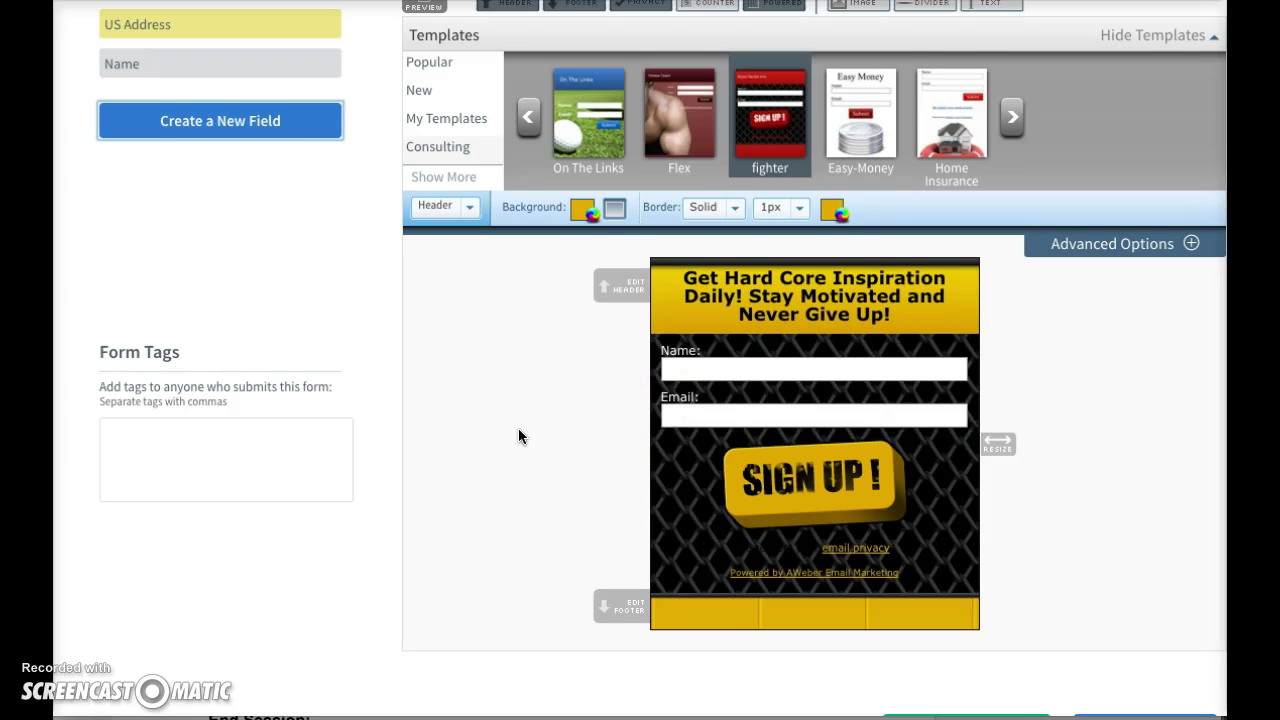
{"action": "scroll", "coordinate": [518, 428], "scroll_direction": "up", "scroll_amount": 2}
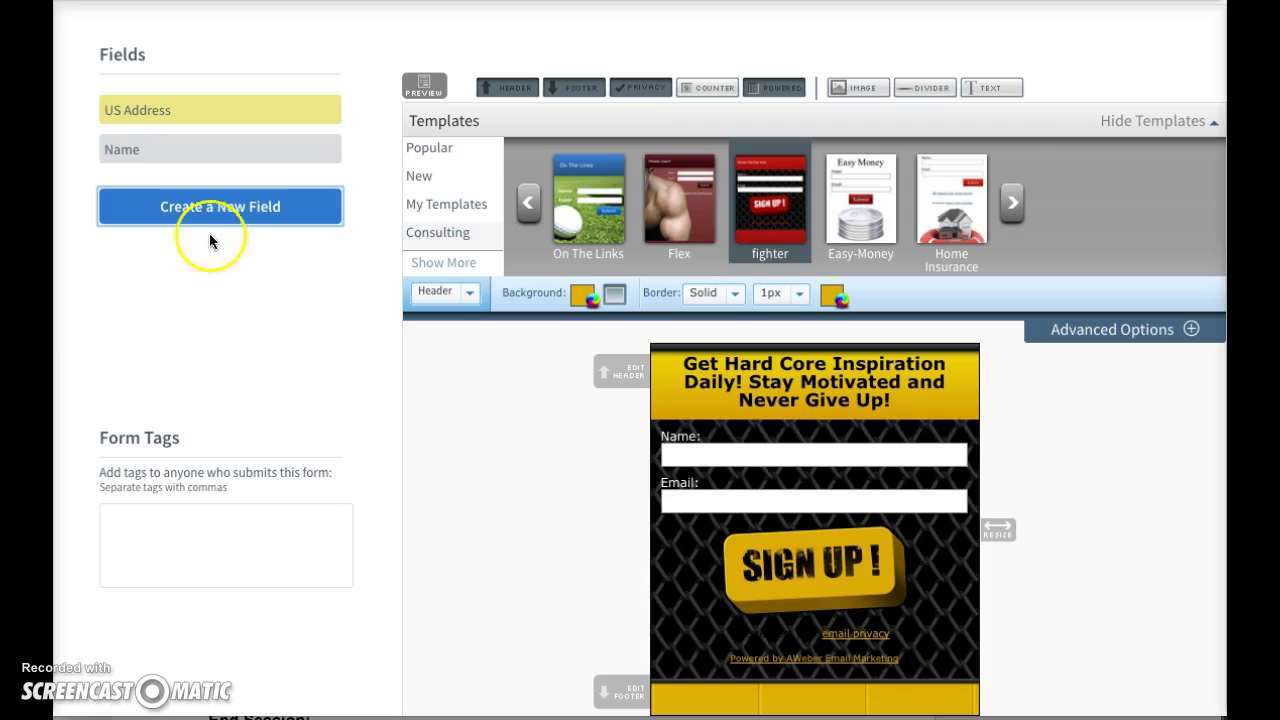
{"action": "left_click", "coordinate": [224, 218]}
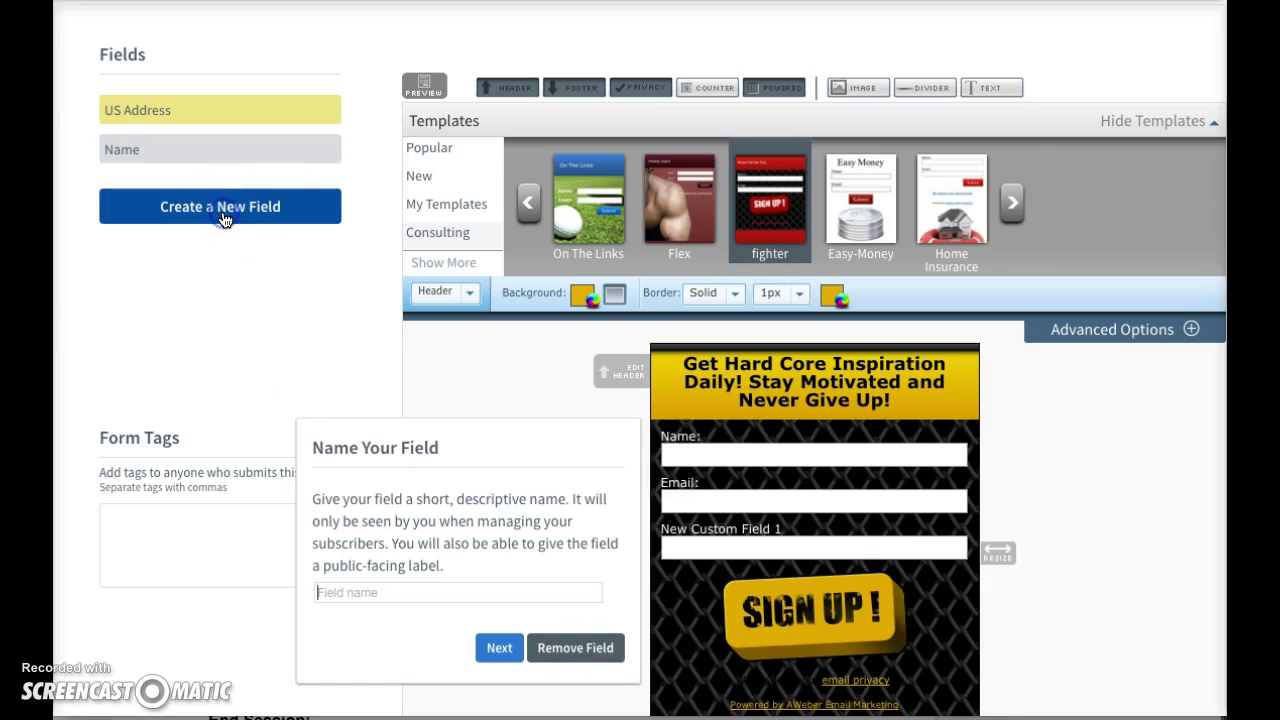
{"action": "left_click", "coordinate": [360, 522]}
{"action": "type", "text": "Phone Number"}
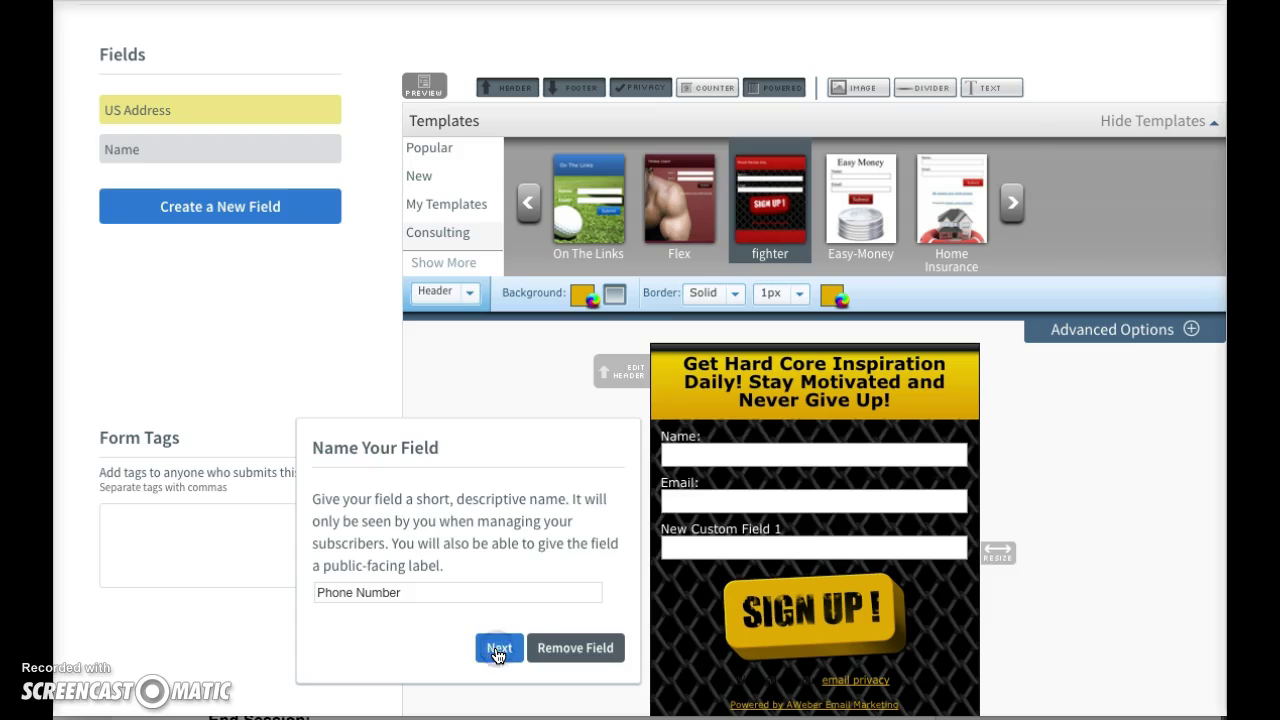
{"action": "left_click", "coordinate": [500, 650]}
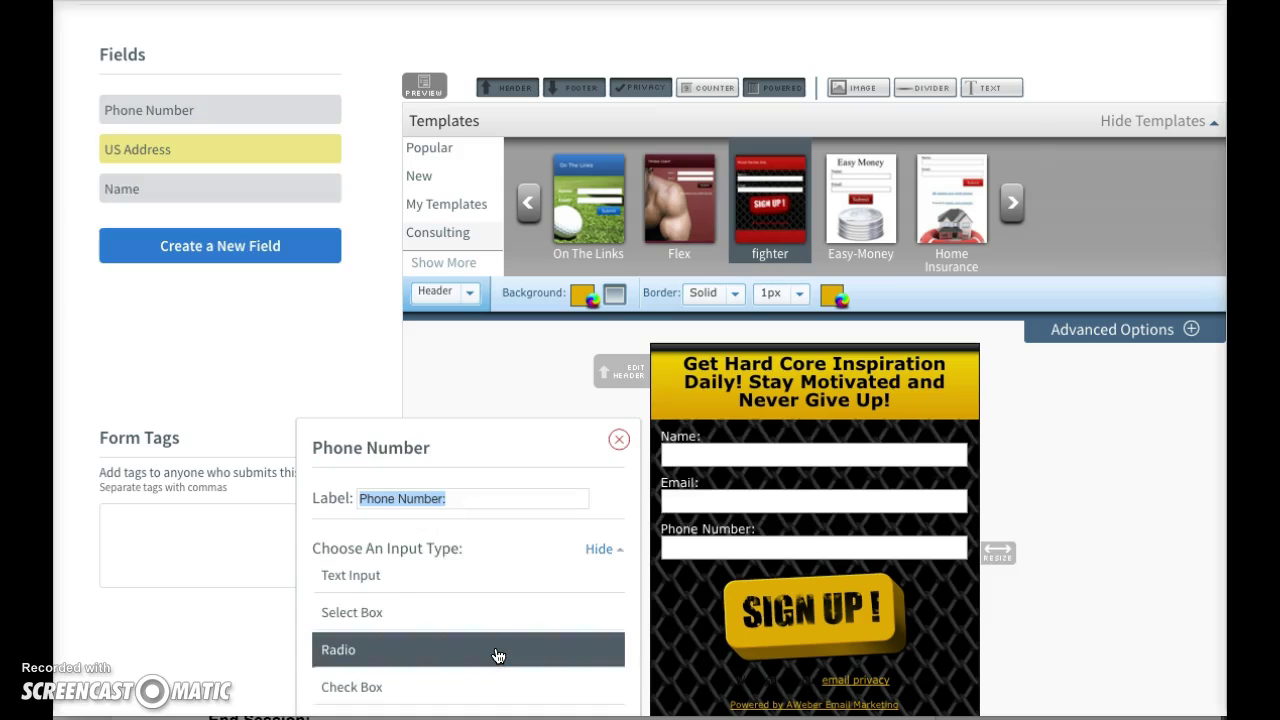
- Make Phone Number a required Text Input field and save it
{"action": "scroll", "coordinate": [473, 588], "scroll_direction": "down", "scroll_amount": 3}
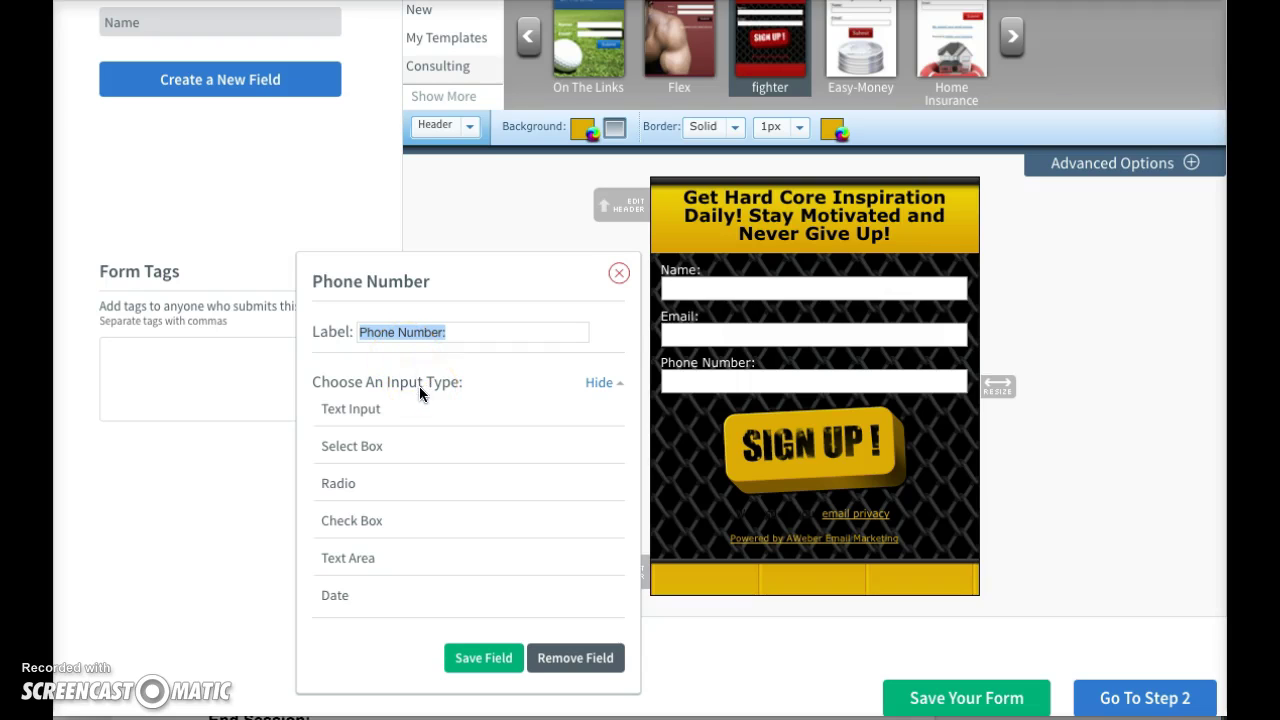
{"action": "left_click", "coordinate": [386, 412]}
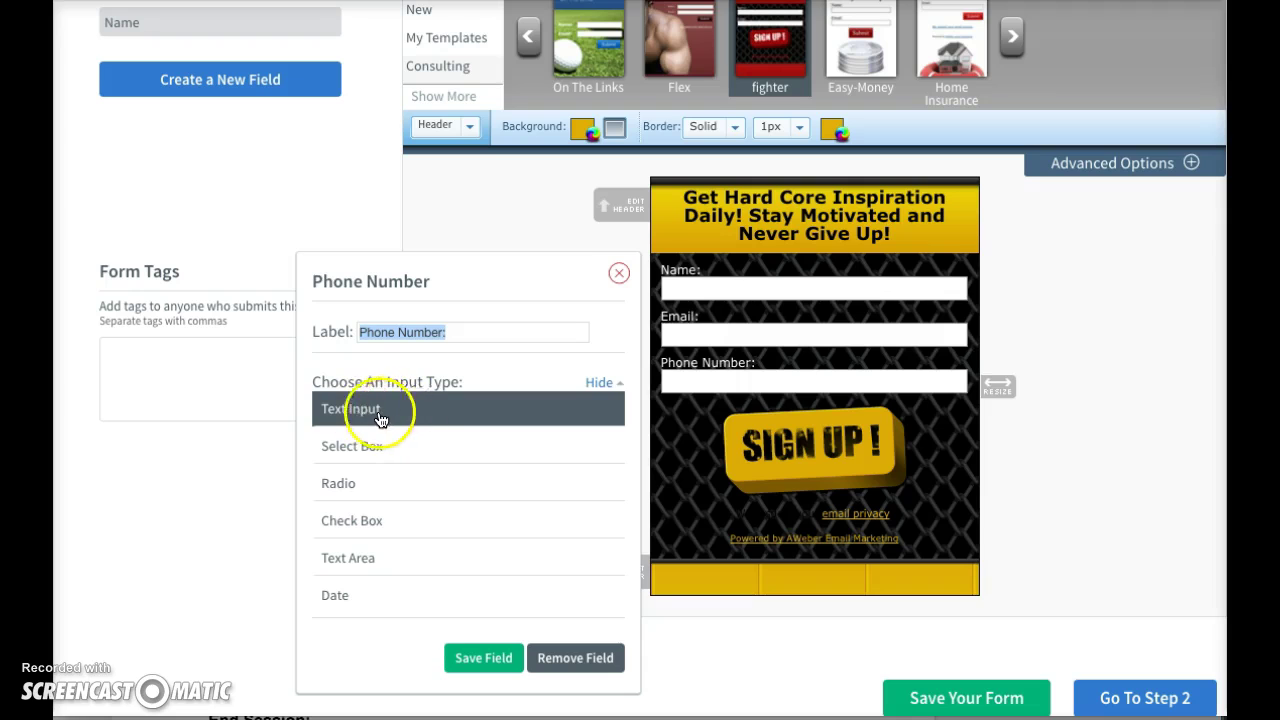
{"action": "left_click", "coordinate": [366, 443]}
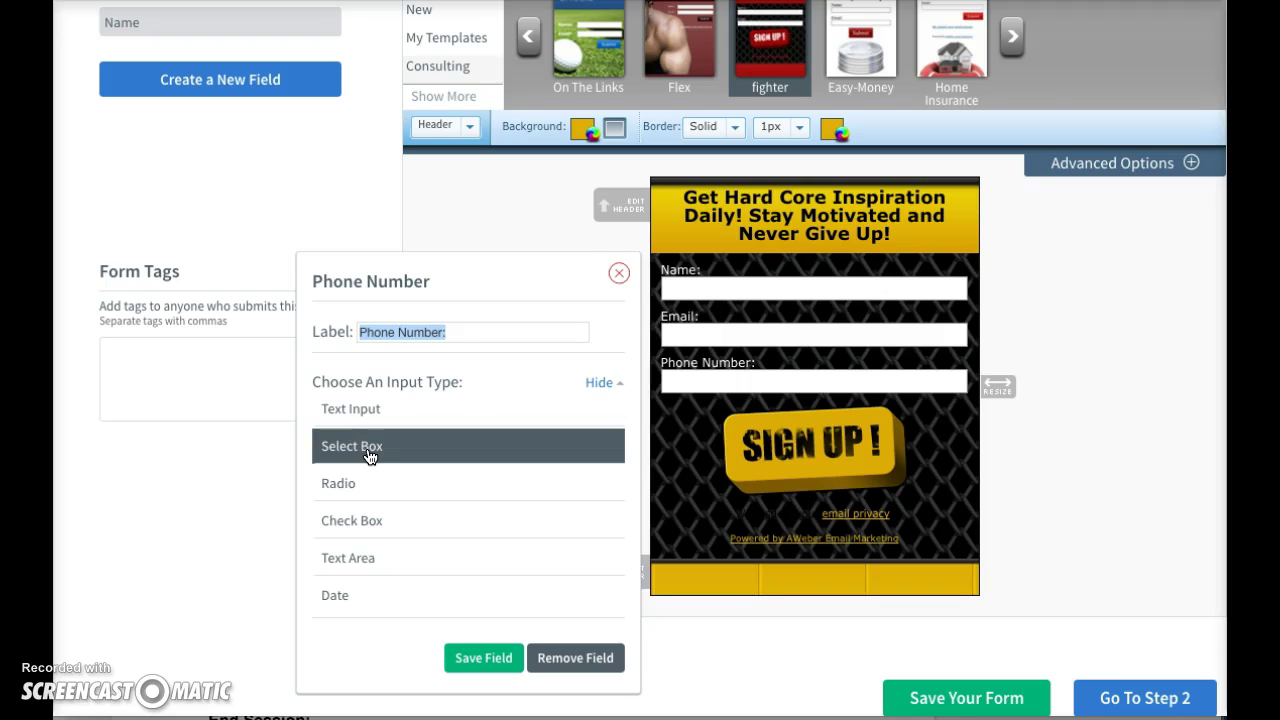
{"action": "left_click", "coordinate": [346, 484]}
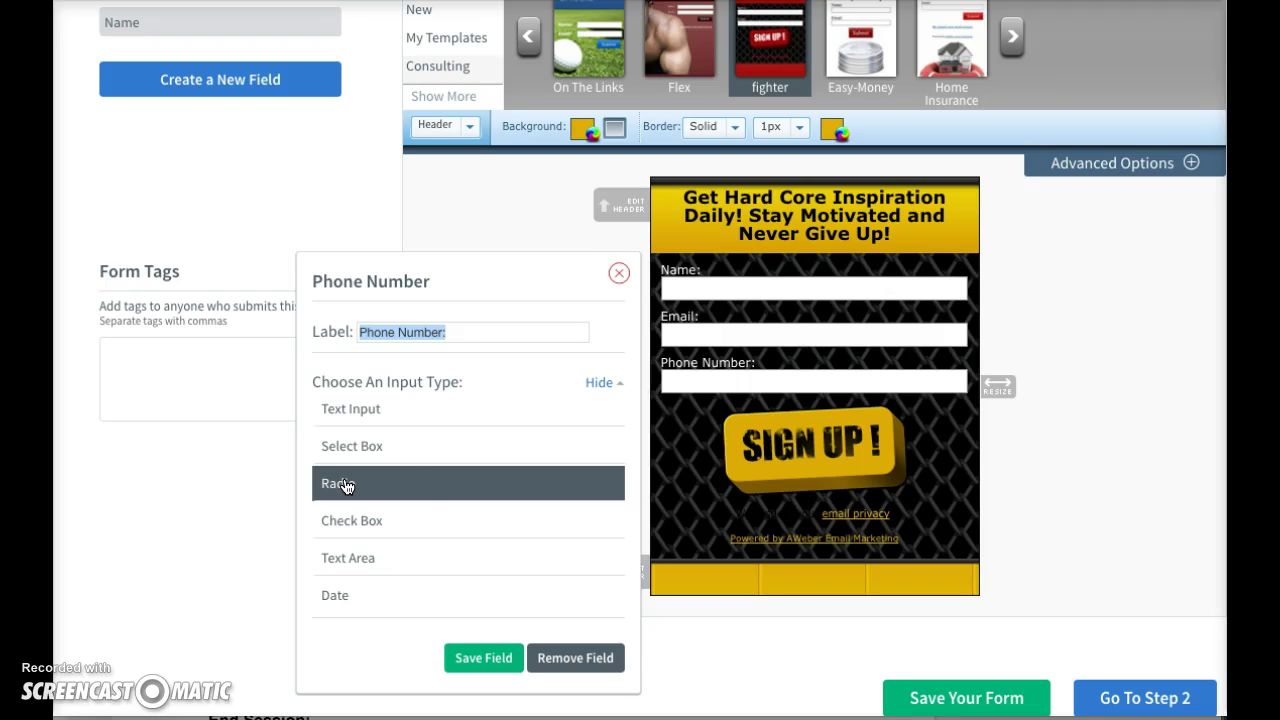
{"action": "left_click", "coordinate": [343, 409]}
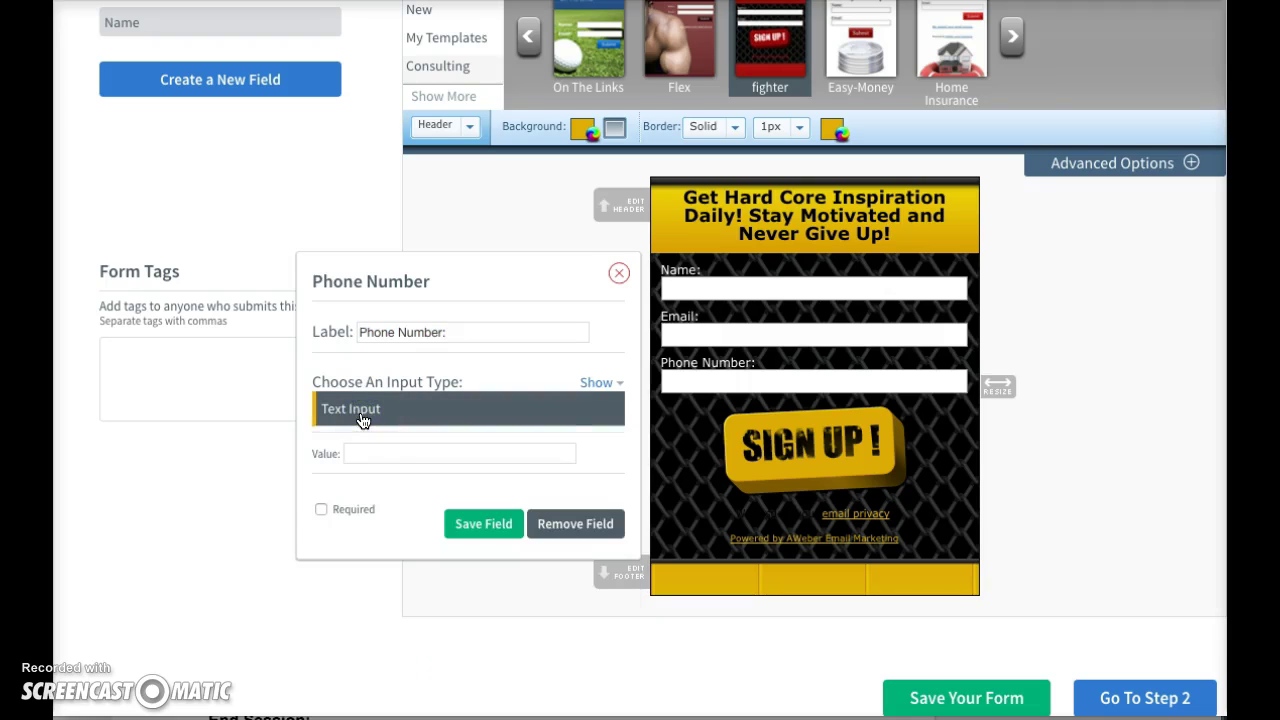
{"action": "left_click", "coordinate": [410, 402]}
{"action": "left_click", "coordinate": [291, 549]}
{"action": "left_click", "coordinate": [320, 511]}
{"action": "left_click", "coordinate": [482, 528]}
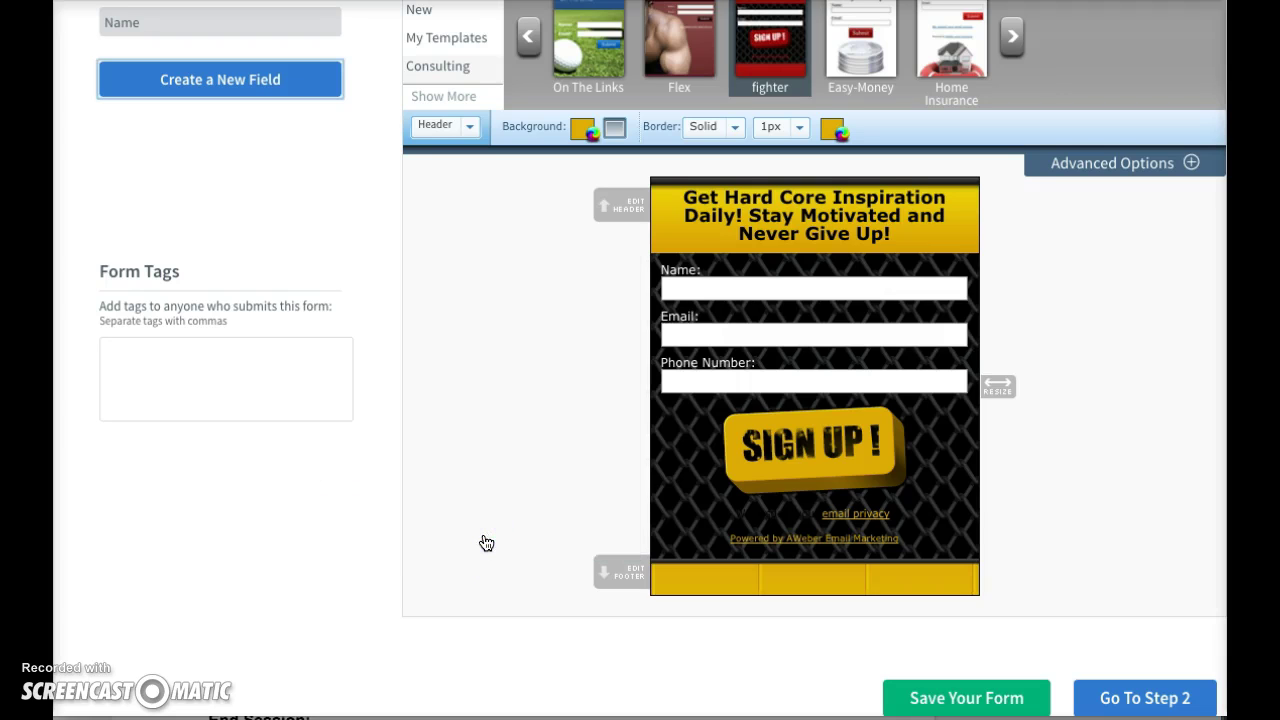
{"action": "scroll", "coordinate": [1016, 304], "scroll_direction": "down", "scroll_amount": 1}
{"action": "left_click", "coordinate": [1016, 289]}
{"action": "scroll", "coordinate": [1103, 500], "scroll_direction": "up", "scroll_amount": 1}
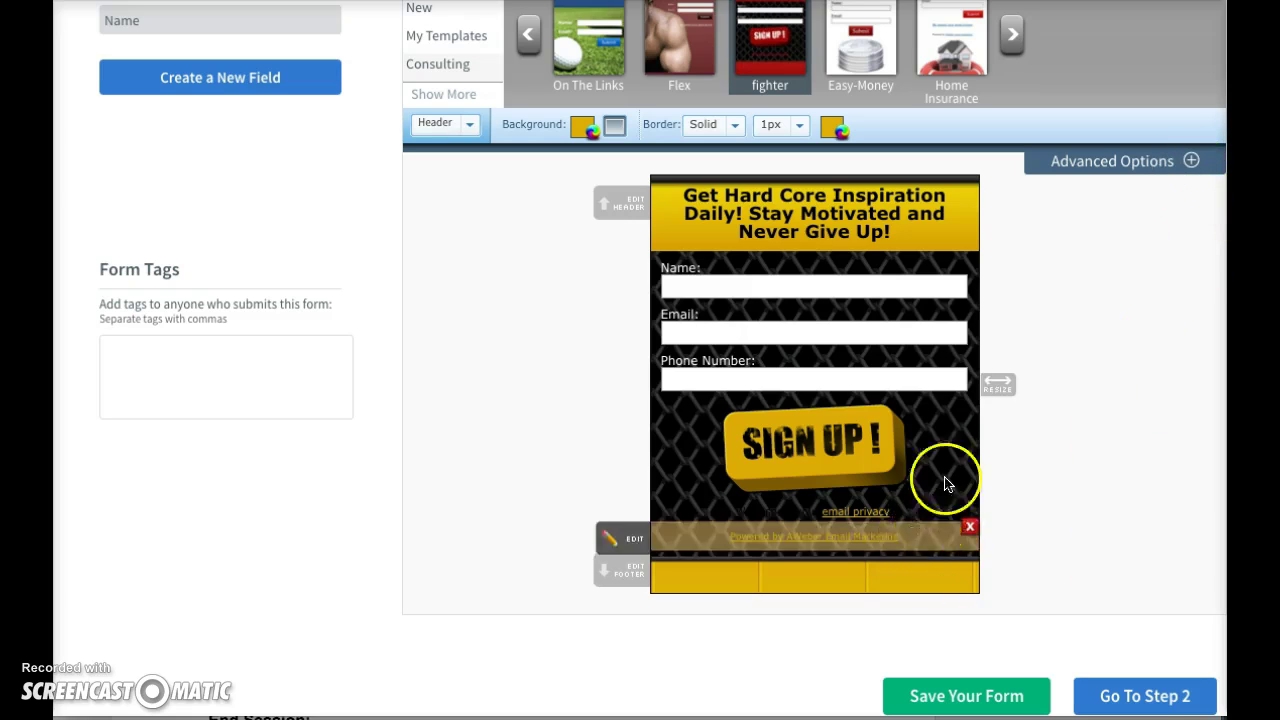
{"action": "left_click", "coordinate": [1191, 161]}
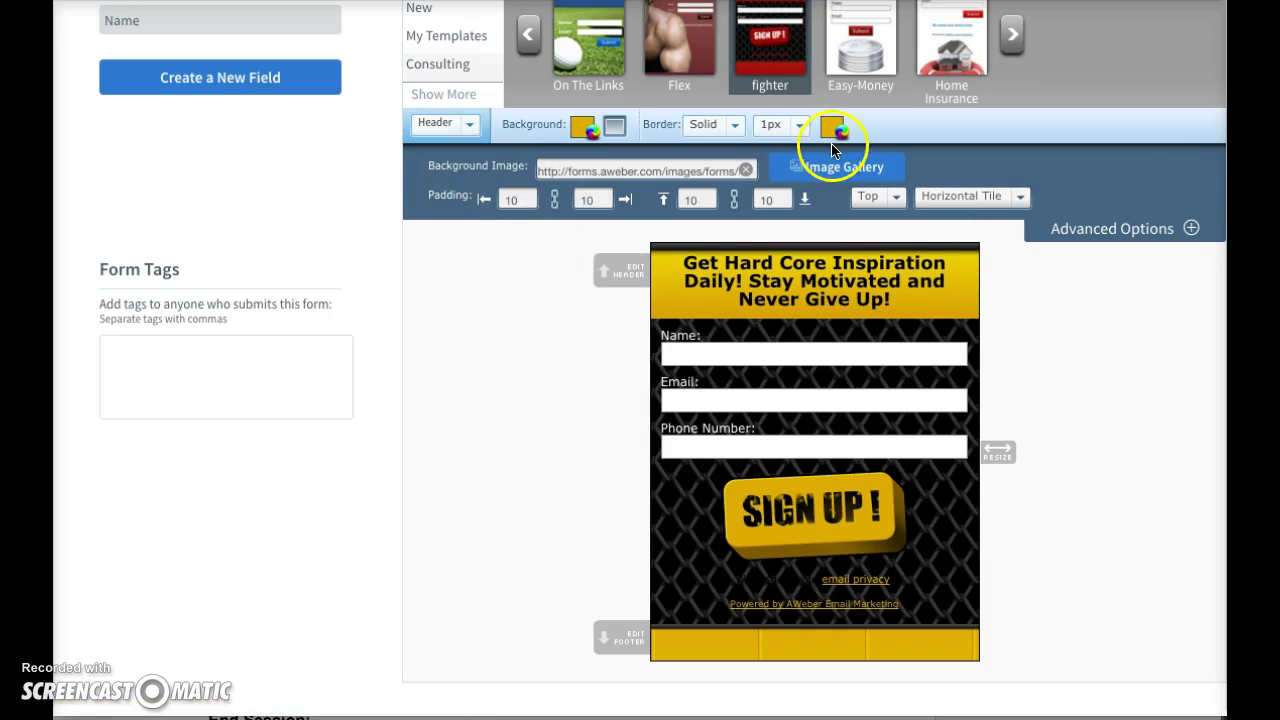
{"action": "left_click", "coordinate": [832, 172]}
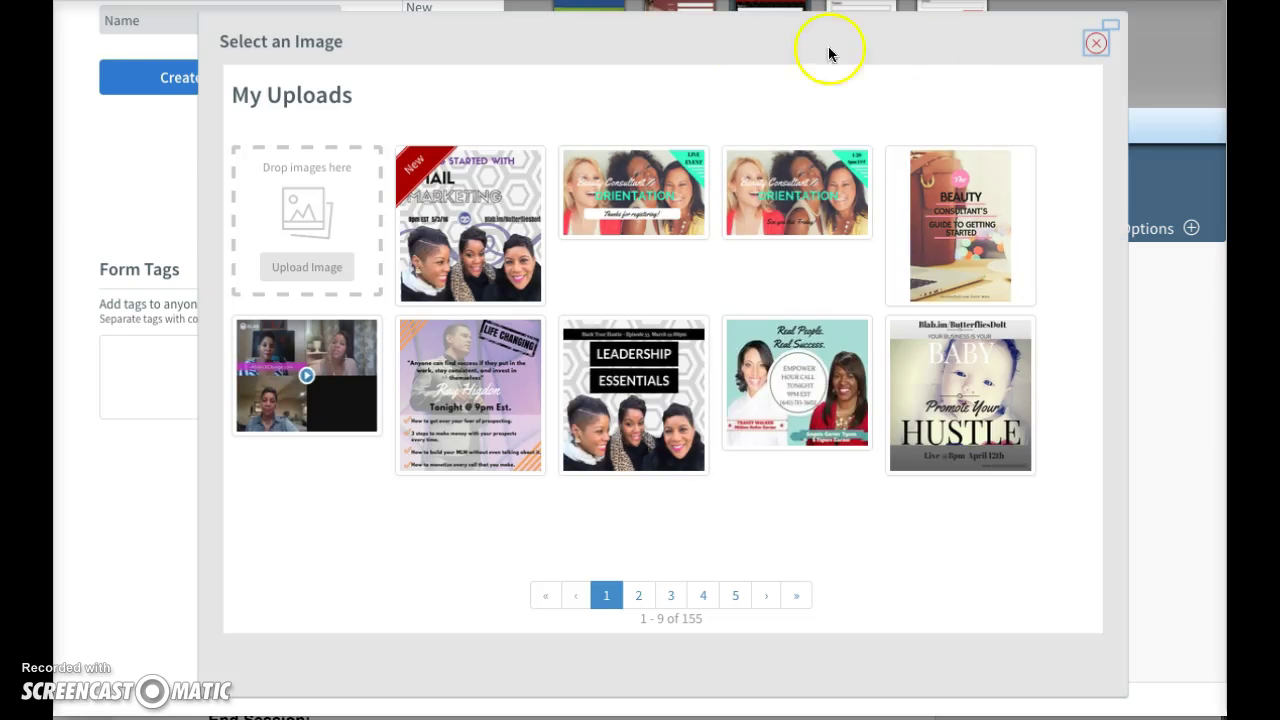
{"action": "left_click", "coordinate": [1095, 44]}
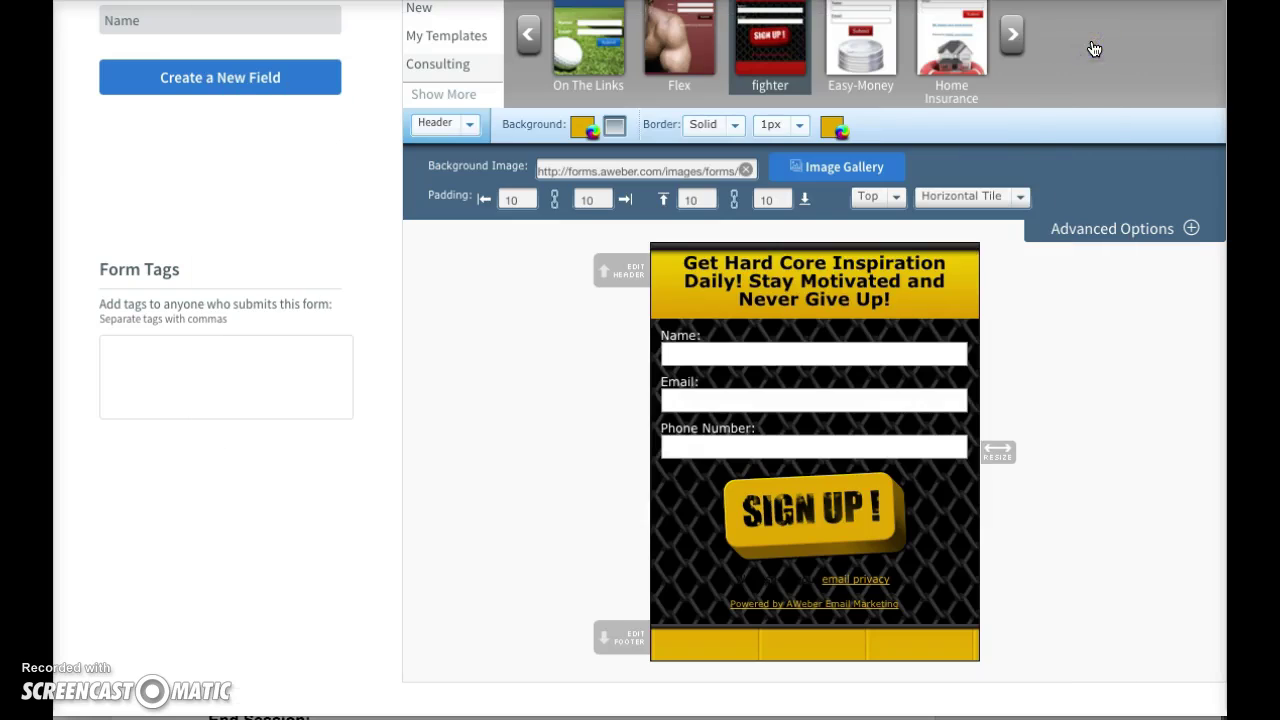
{"action": "left_click", "coordinate": [849, 168]}
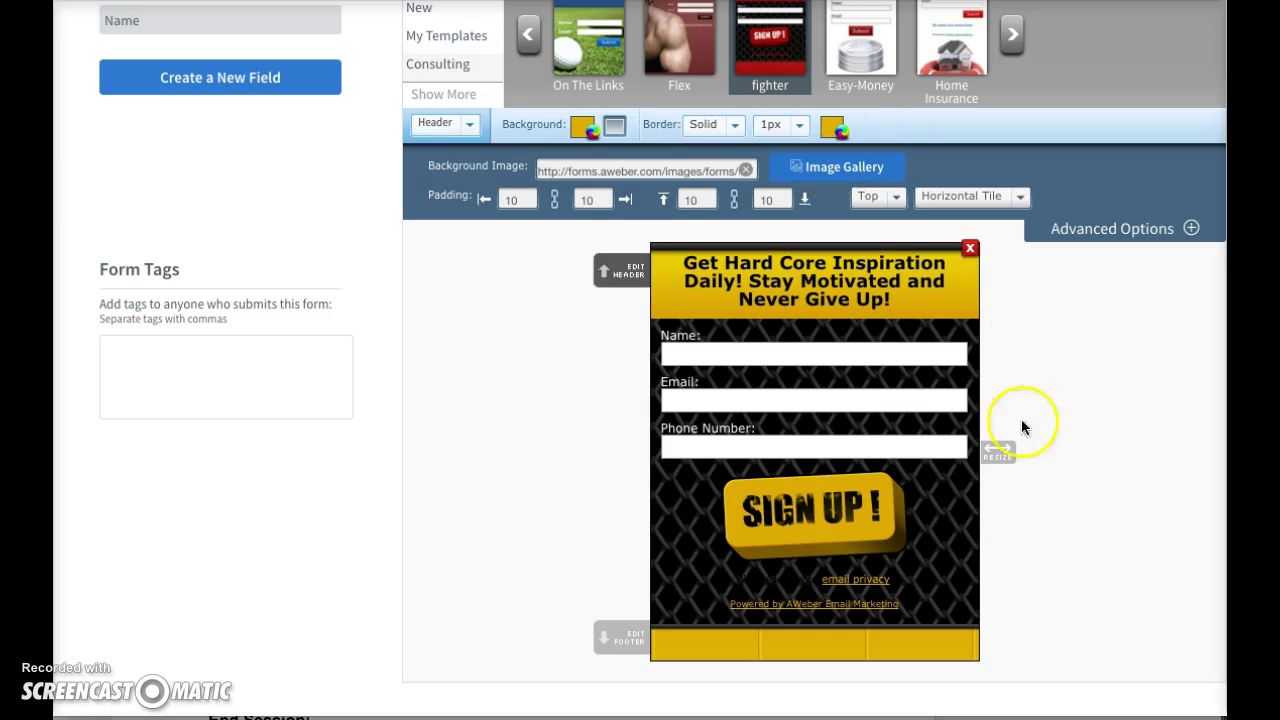
{"action": "scroll", "coordinate": [1090, 545], "scroll_direction": "down", "scroll_amount": 1}
{"action": "scroll", "coordinate": [1097, 495], "scroll_direction": "down", "scroll_amount": 3}
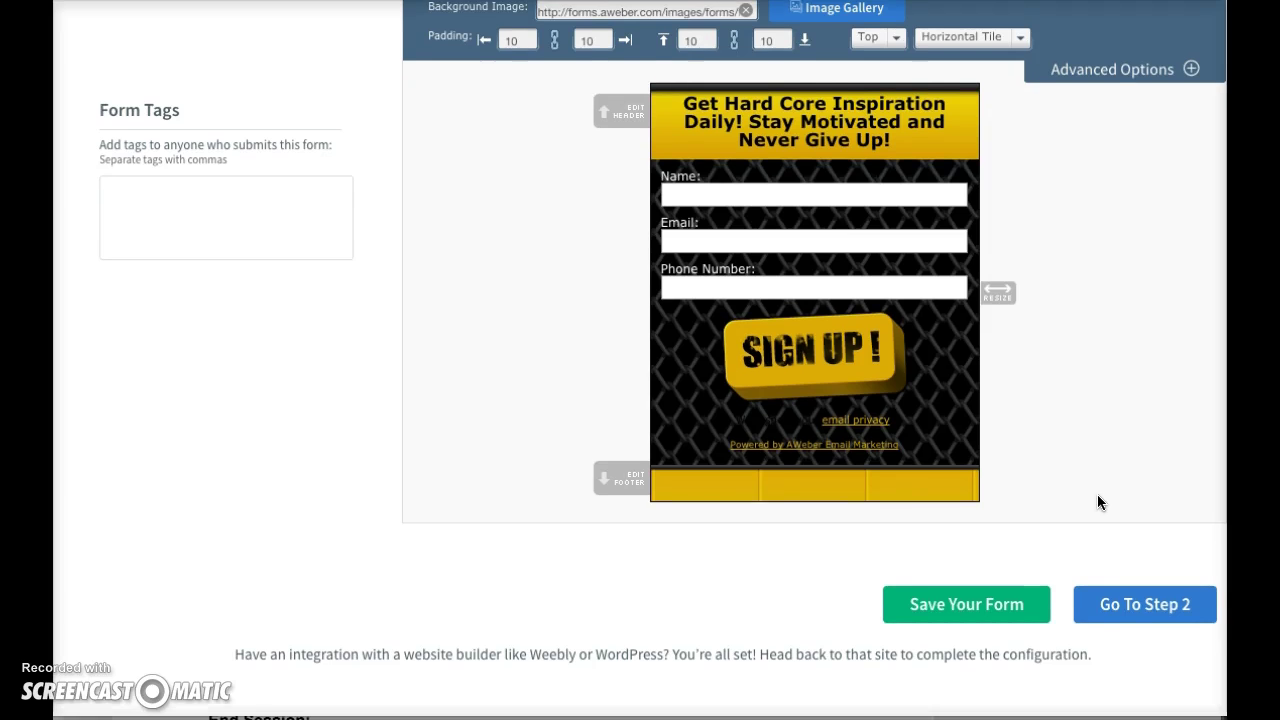
- Save the form design and continue to the form's settings step
{"action": "left_click", "coordinate": [1086, 507]}
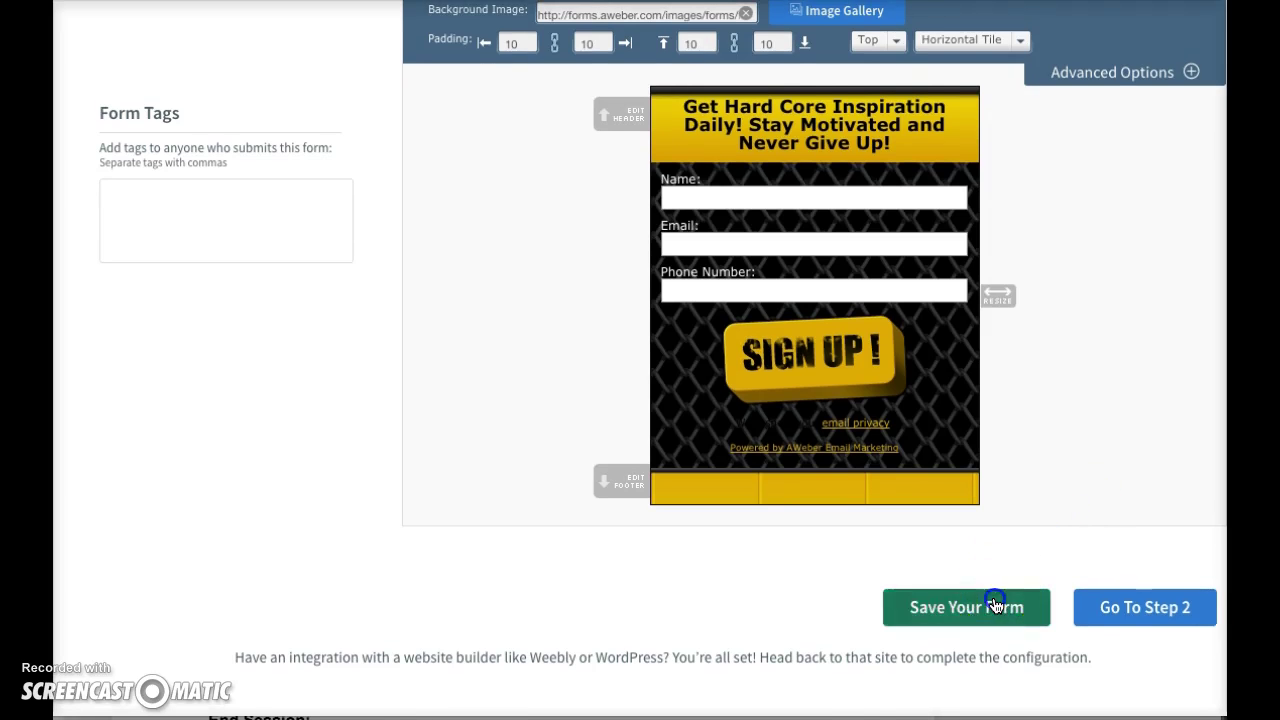
{"action": "left_click", "coordinate": [997, 604]}
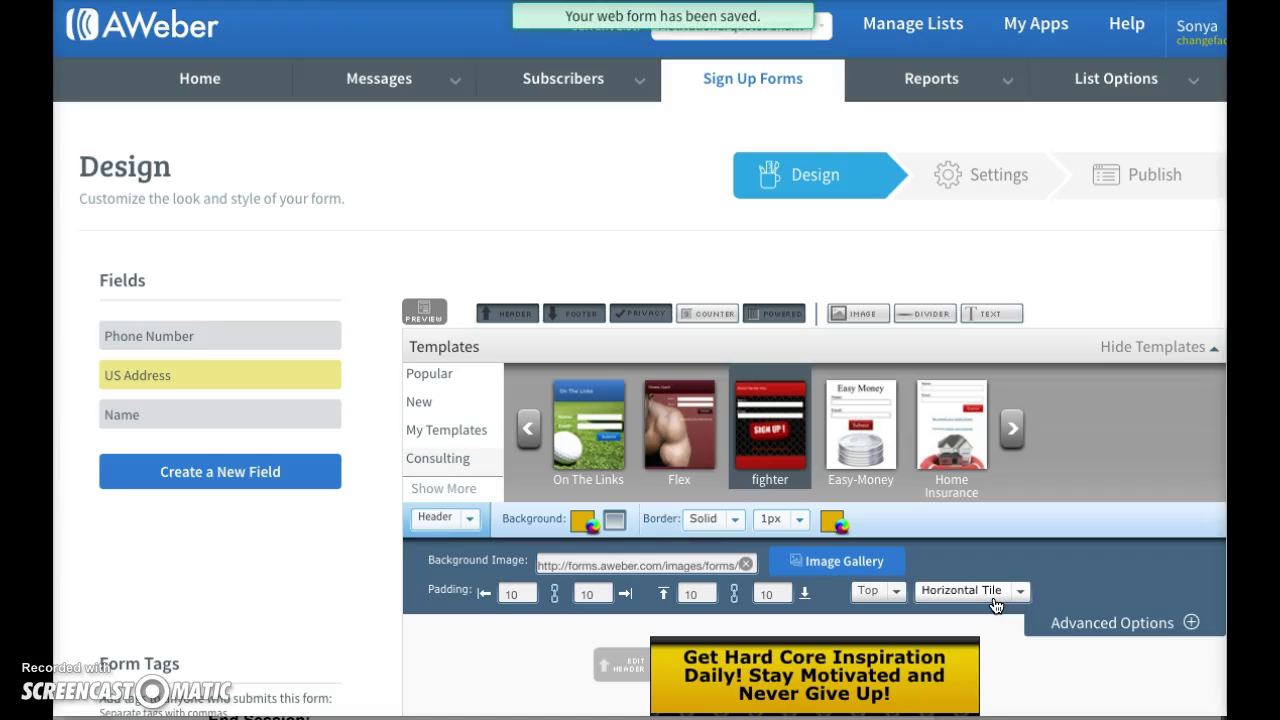
{"action": "scroll", "coordinate": [995, 605], "scroll_direction": "down", "scroll_amount": 10}
{"action": "left_click", "coordinate": [995, 580]}
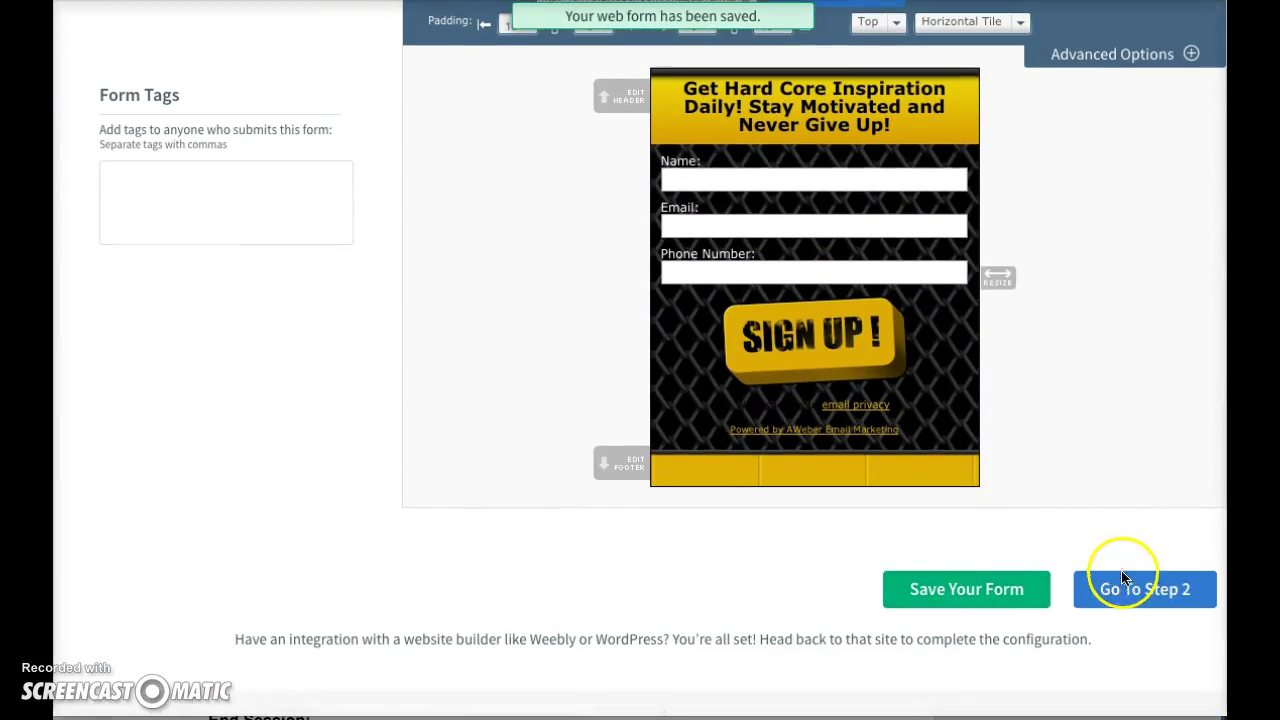
{"action": "left_click", "coordinate": [1121, 578]}
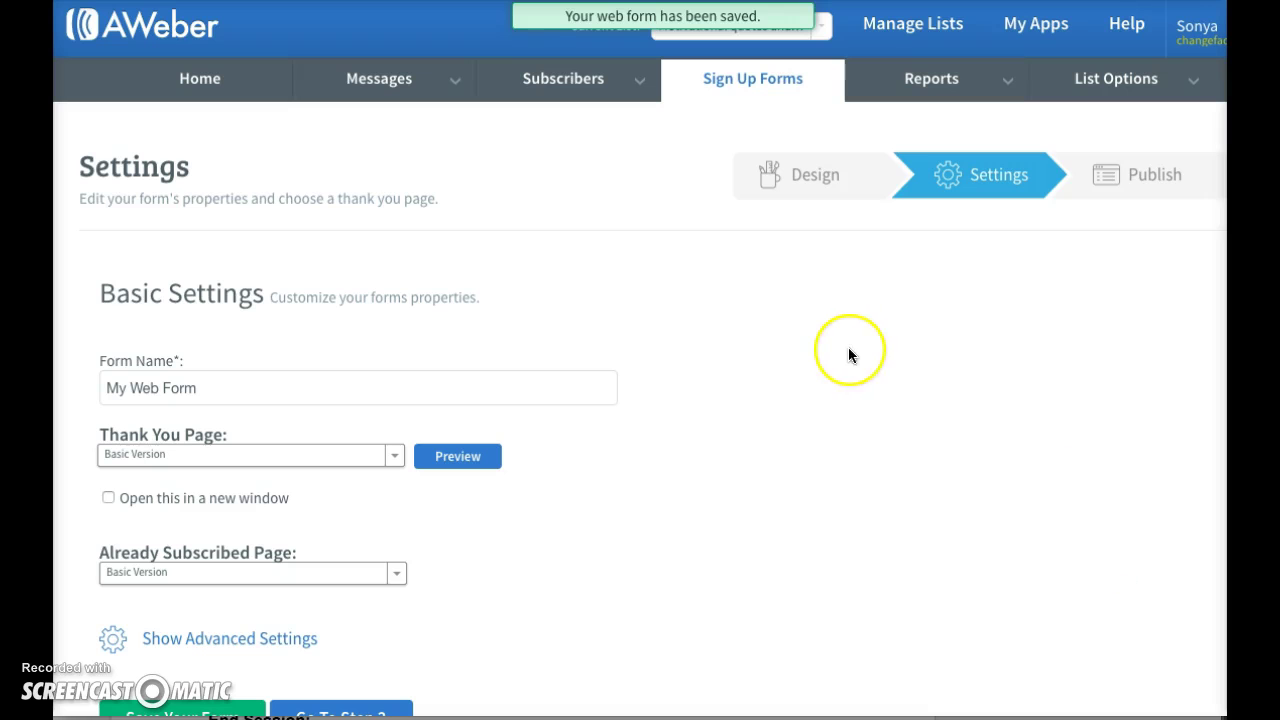
- Rename the form from My Web Form to Motivation
{"action": "scroll", "coordinate": [848, 355], "scroll_direction": "down", "scroll_amount": 2}
{"action": "double_click", "coordinate": [307, 221]}
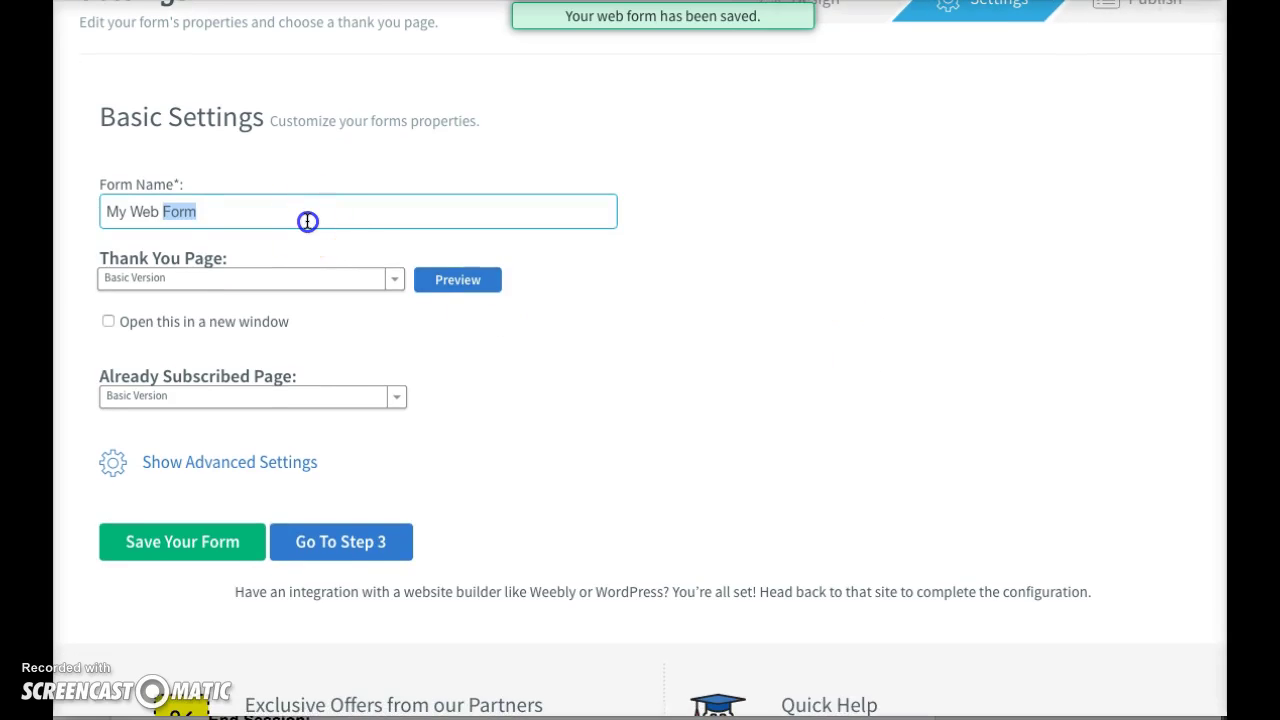
{"action": "left_click", "coordinate": [307, 221]}
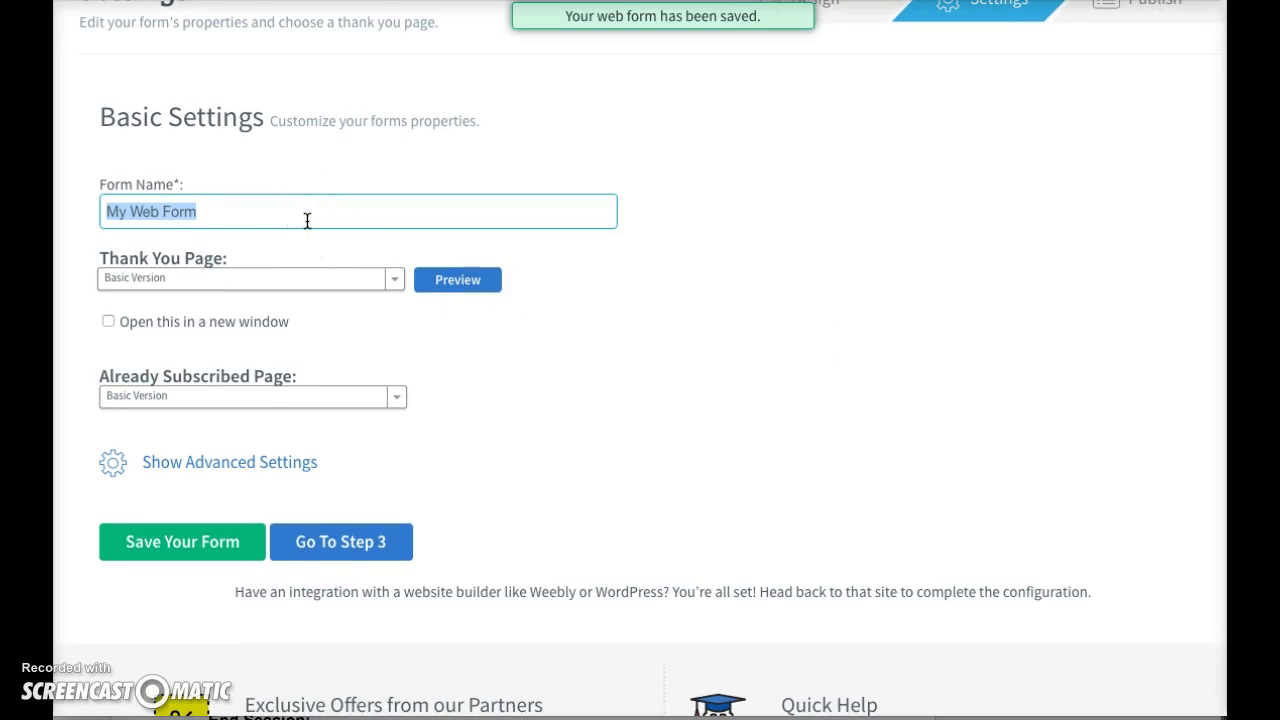
{"action": "type", "text": "Motivation"}
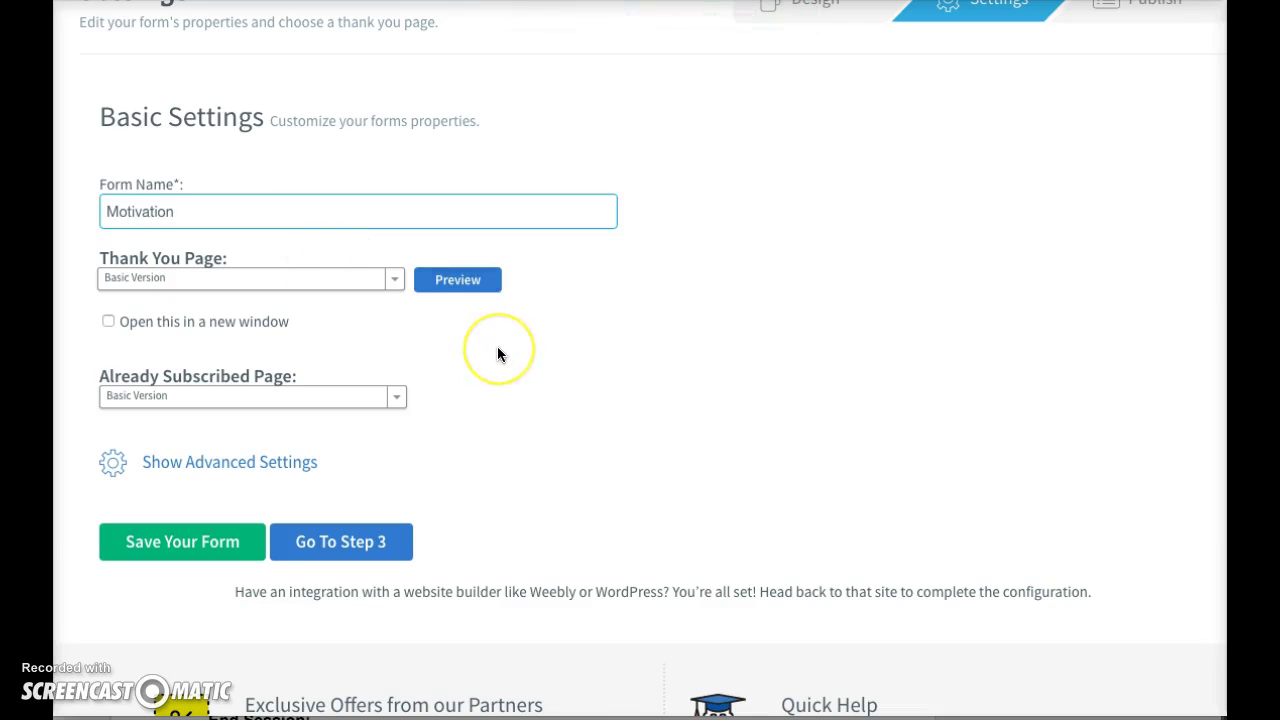
{"action": "scroll", "coordinate": [497, 354], "scroll_direction": "down", "scroll_amount": 1}
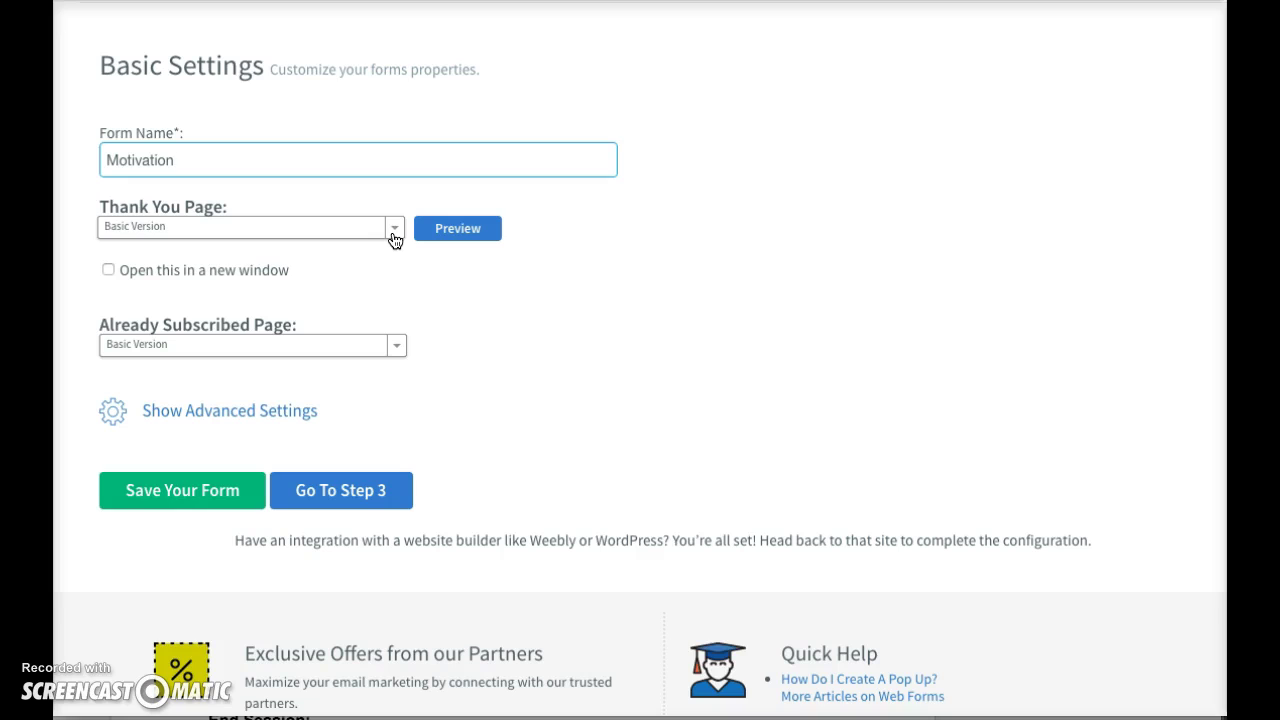
- Set the Thank You Page to Stay on Current Page instead of a custom page
{"action": "left_click", "coordinate": [392, 232]}
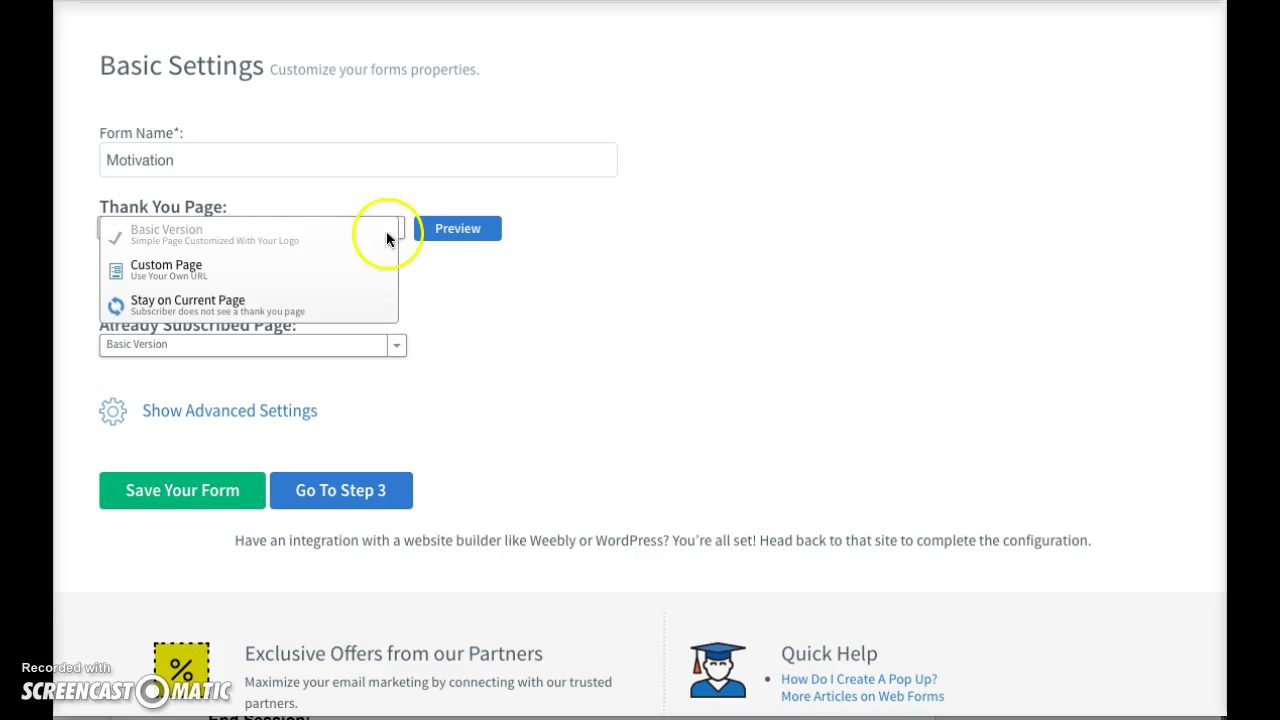
{"action": "left_click", "coordinate": [190, 266]}
{"action": "left_click", "coordinate": [188, 274]}
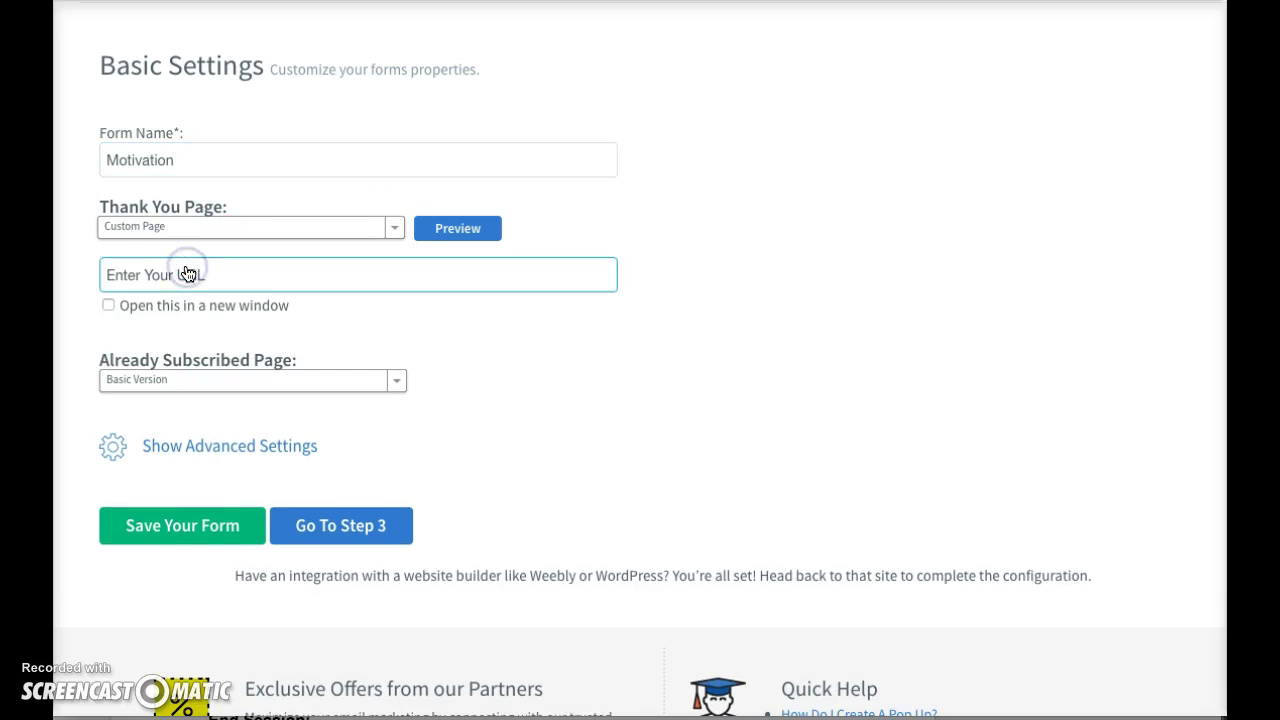
{"action": "left_click", "coordinate": [186, 294]}
{"action": "left_click", "coordinate": [216, 276]}
{"action": "left_click", "coordinate": [268, 237]}
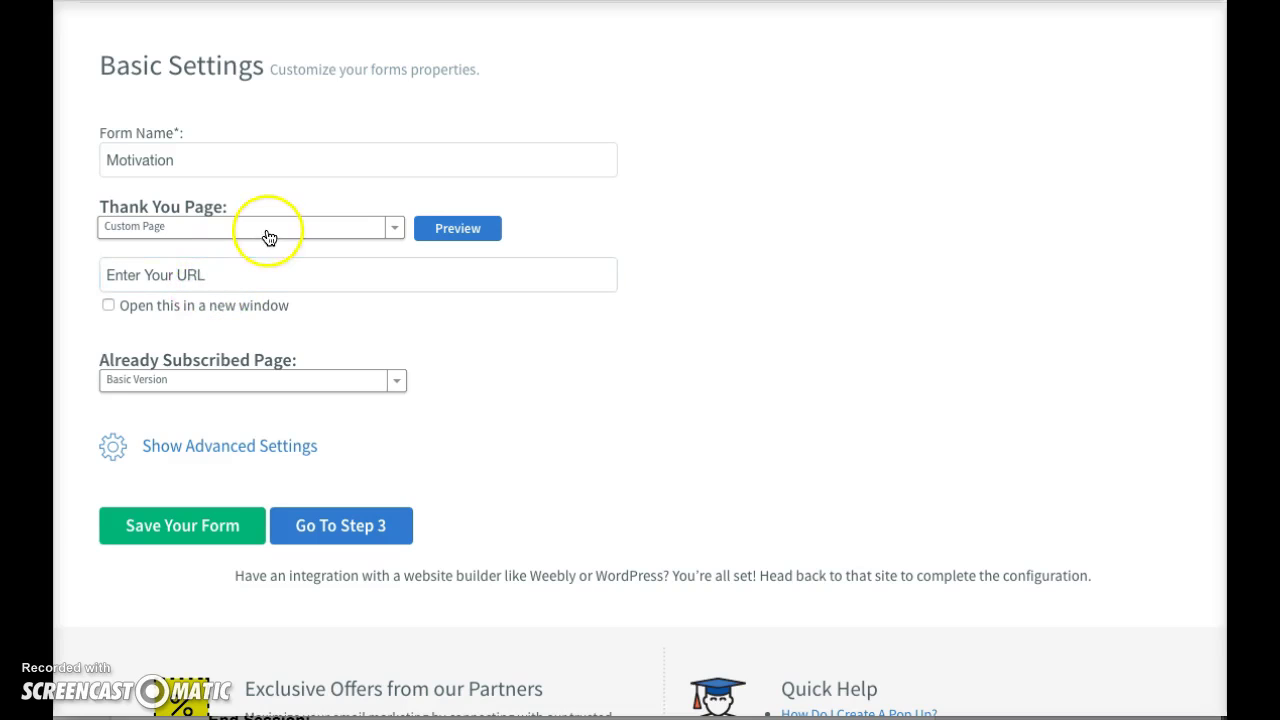
{"action": "left_click", "coordinate": [268, 233]}
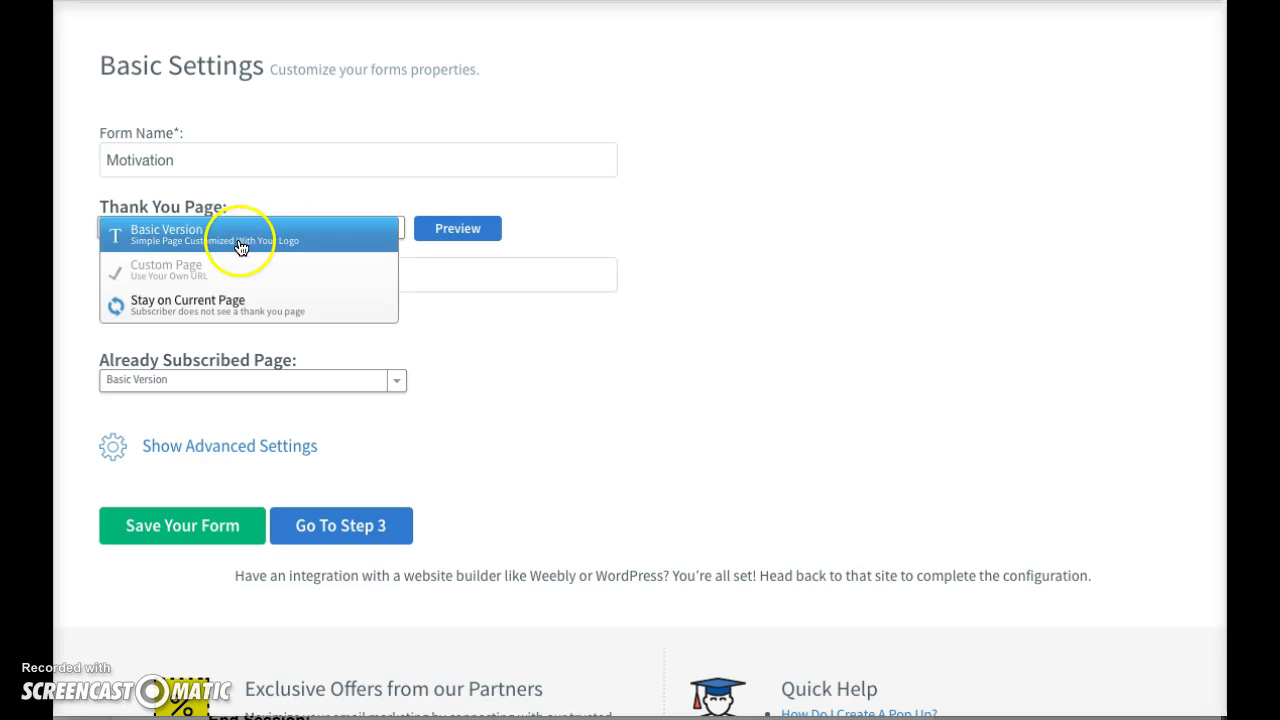
{"action": "left_click", "coordinate": [215, 302]}
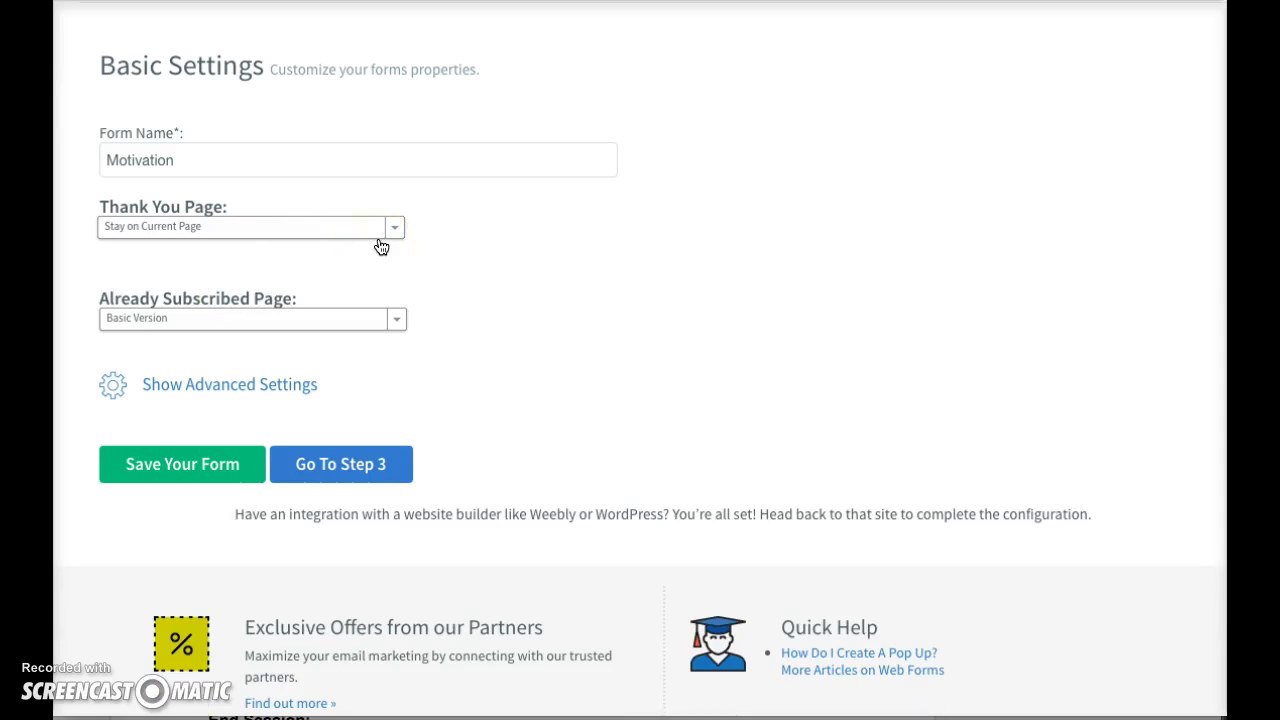
{"action": "scroll", "coordinate": [457, 253], "scroll_direction": "down", "scroll_amount": 1}
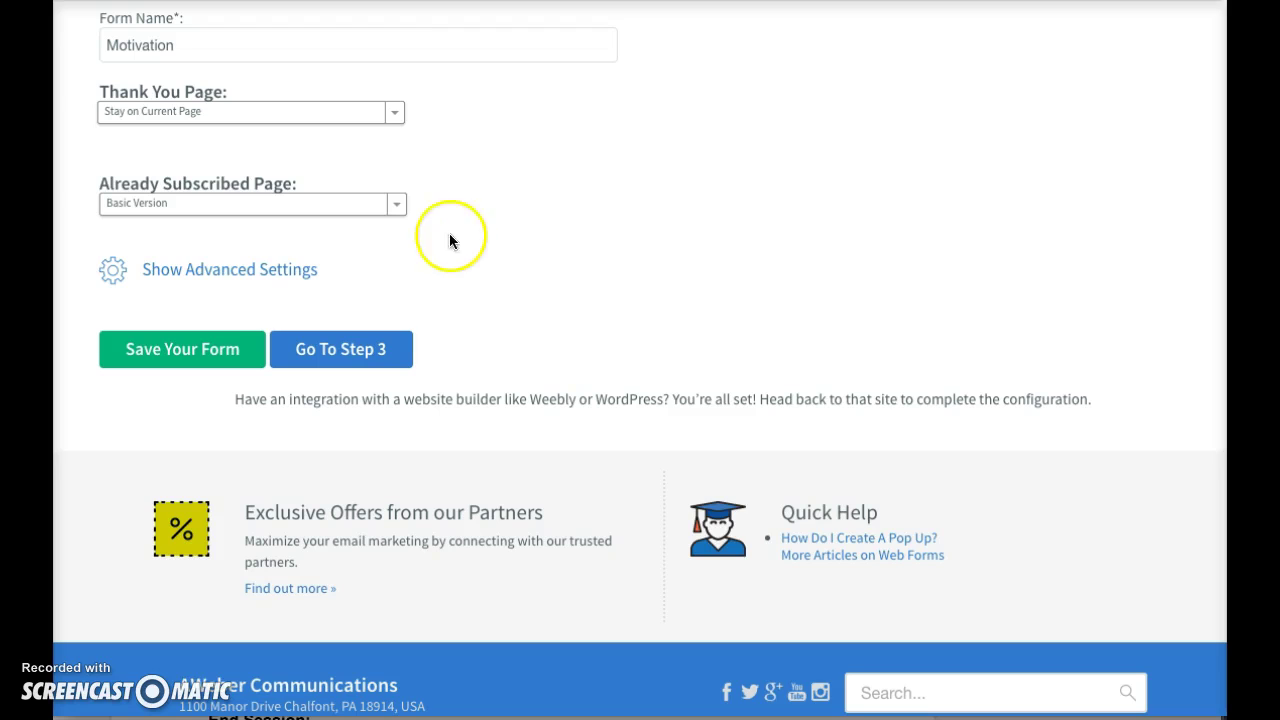
- Bring up the Already Subscribed Page choices
{"action": "left_click", "coordinate": [398, 208]}
{"action": "left_click", "coordinate": [452, 180]}
{"action": "left_click", "coordinate": [400, 205]}
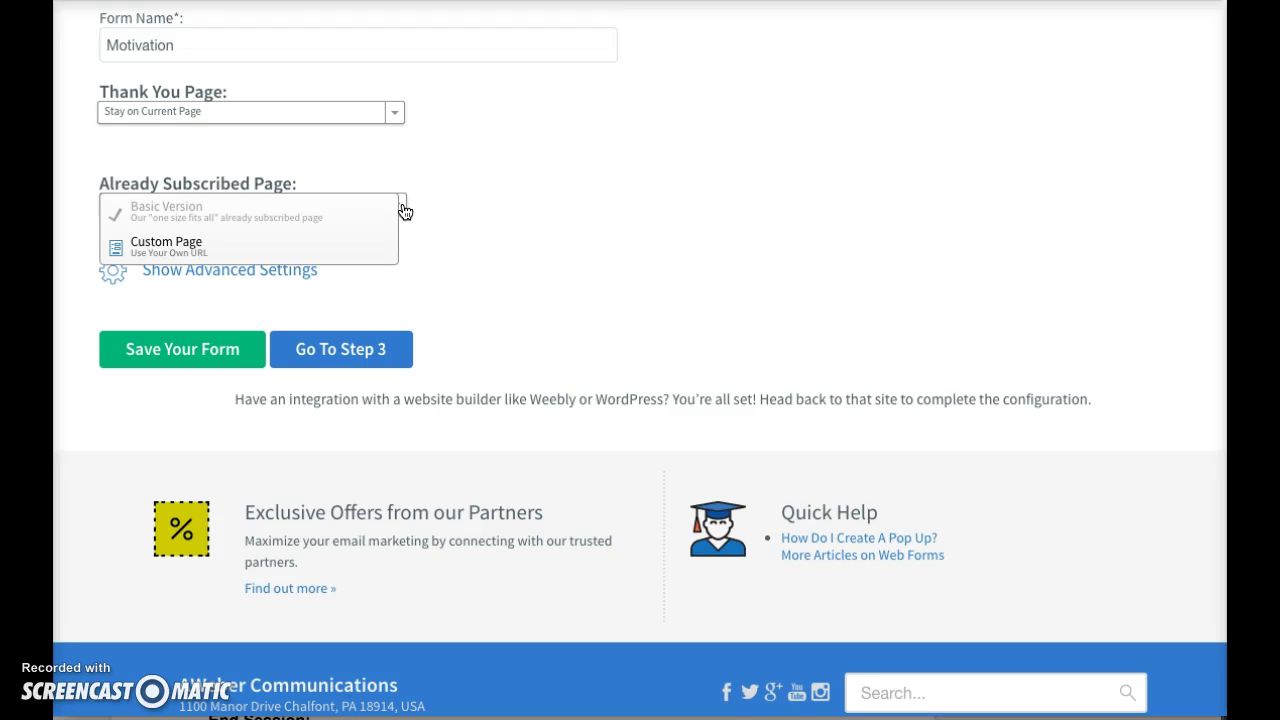
- Show advanced settings, keep Basic Version for already-subscribed visitors and Stay on Current Page
{"action": "left_click", "coordinate": [180, 244]}
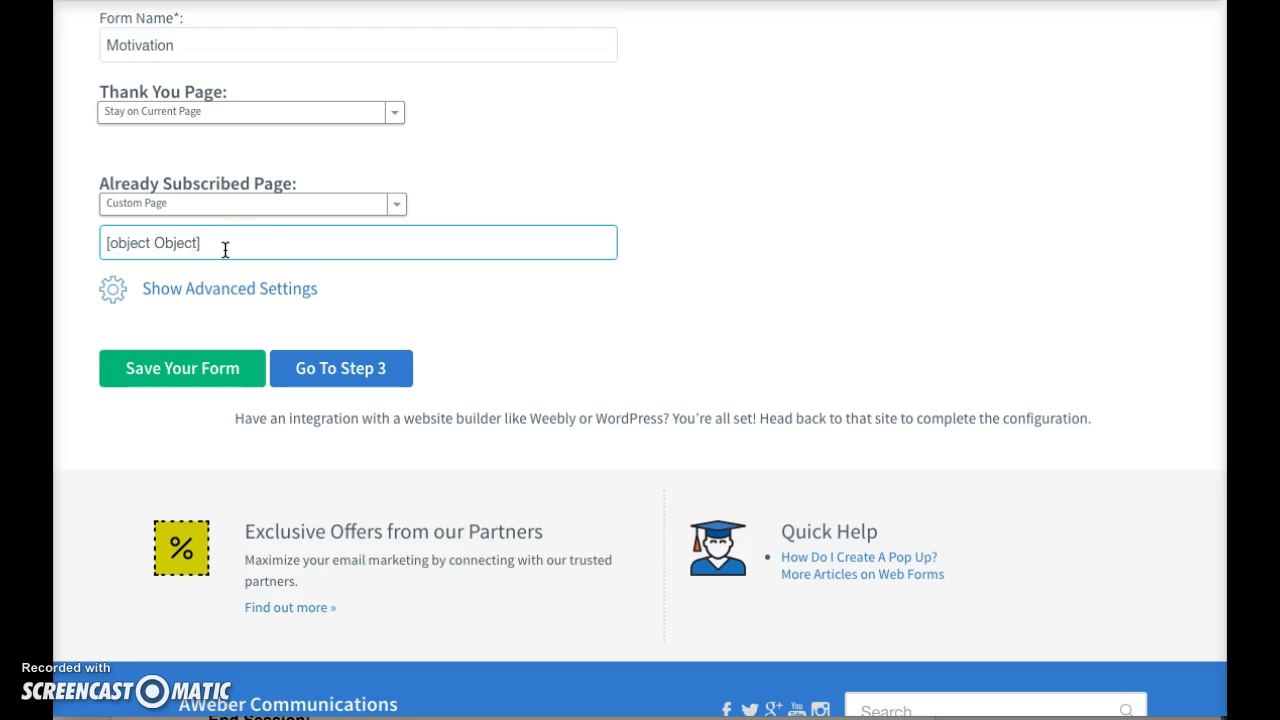
{"action": "left_click", "coordinate": [430, 295]}
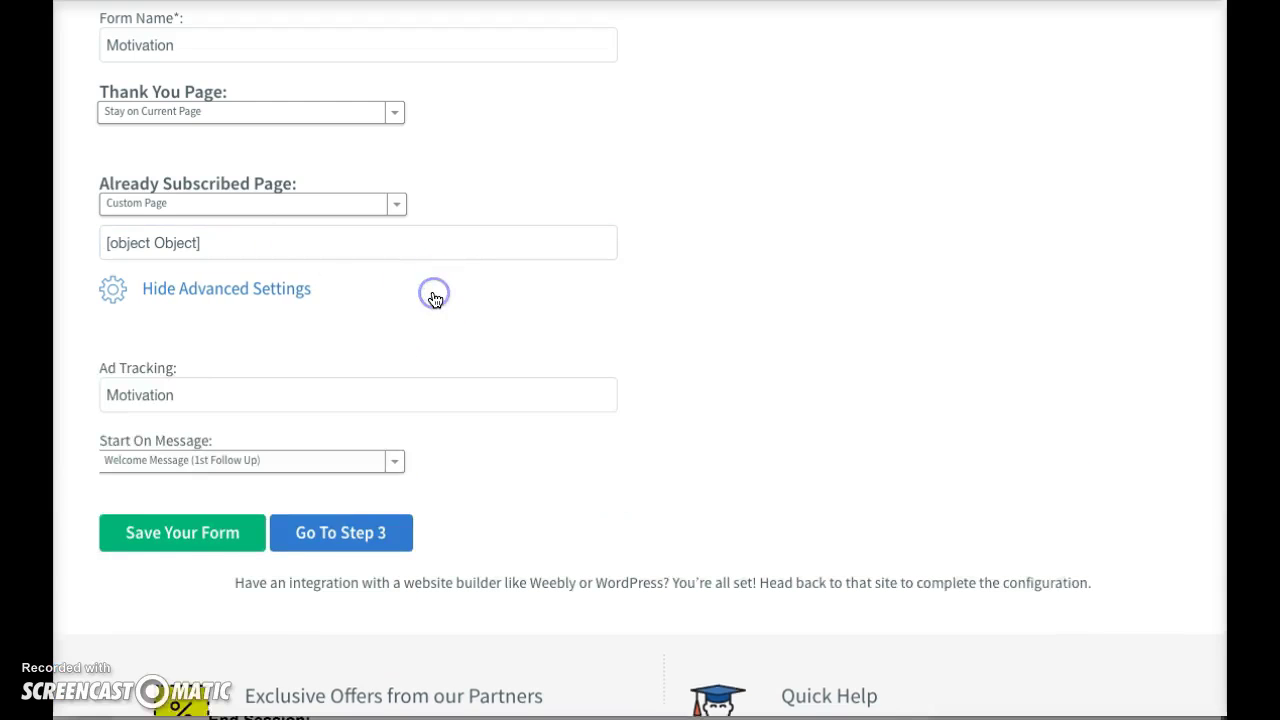
{"action": "left_click", "coordinate": [369, 204]}
{"action": "left_click", "coordinate": [330, 212]}
{"action": "left_click", "coordinate": [366, 114]}
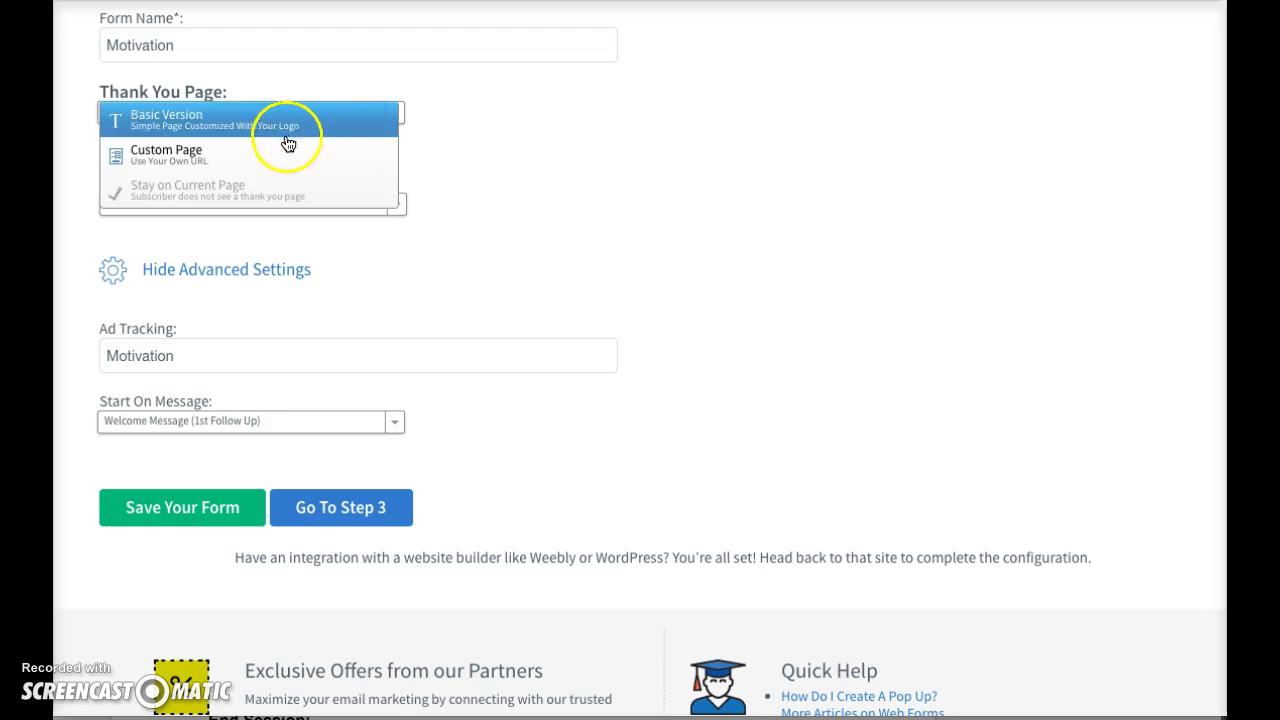
{"action": "left_click", "coordinate": [264, 190]}
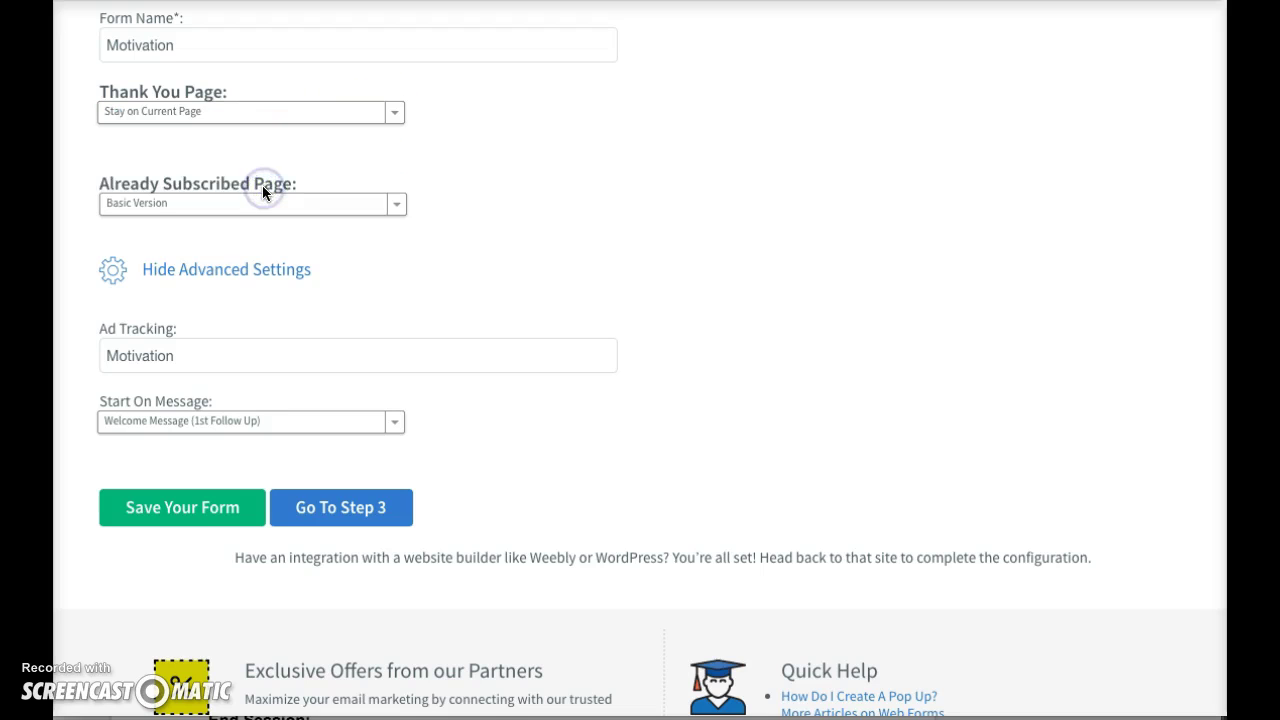